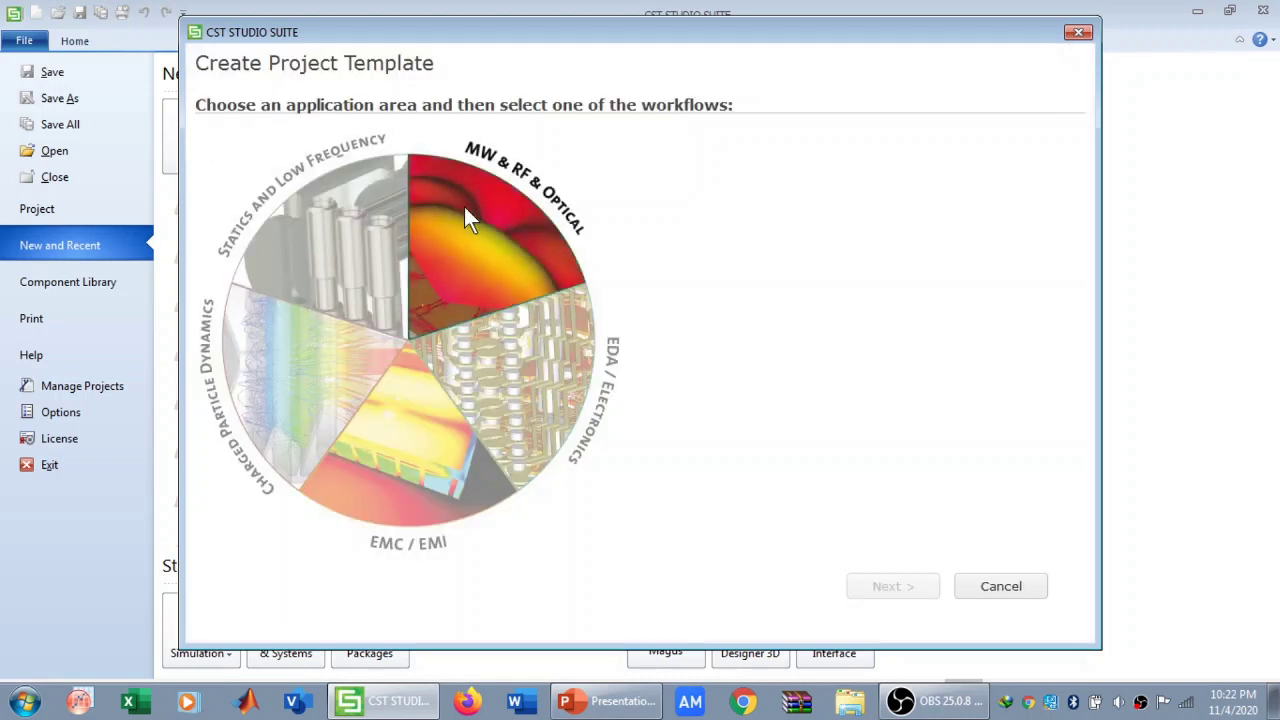
# Set up an MW & RF & Optical antenna project template with the Planar workflow, Time Domain solver and units mm, GHz, ns and Kelvin.
pyautogui.click(466, 221)
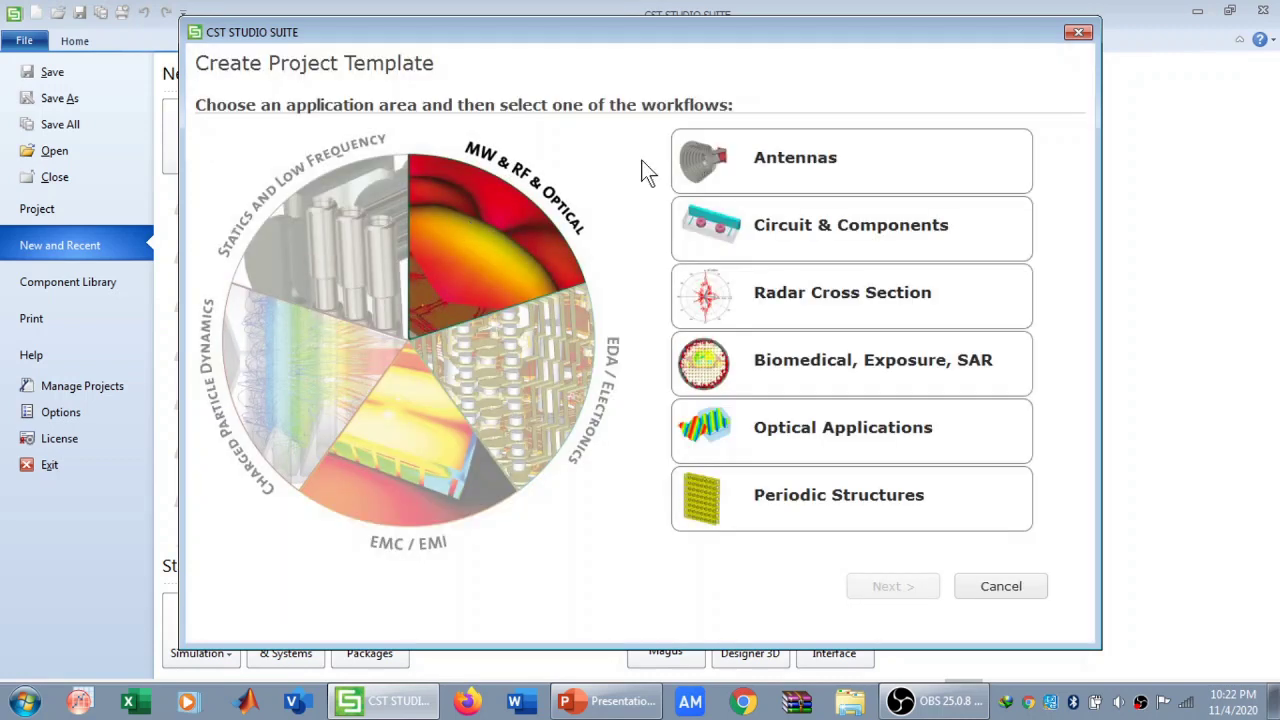
pyautogui.click(768, 176)
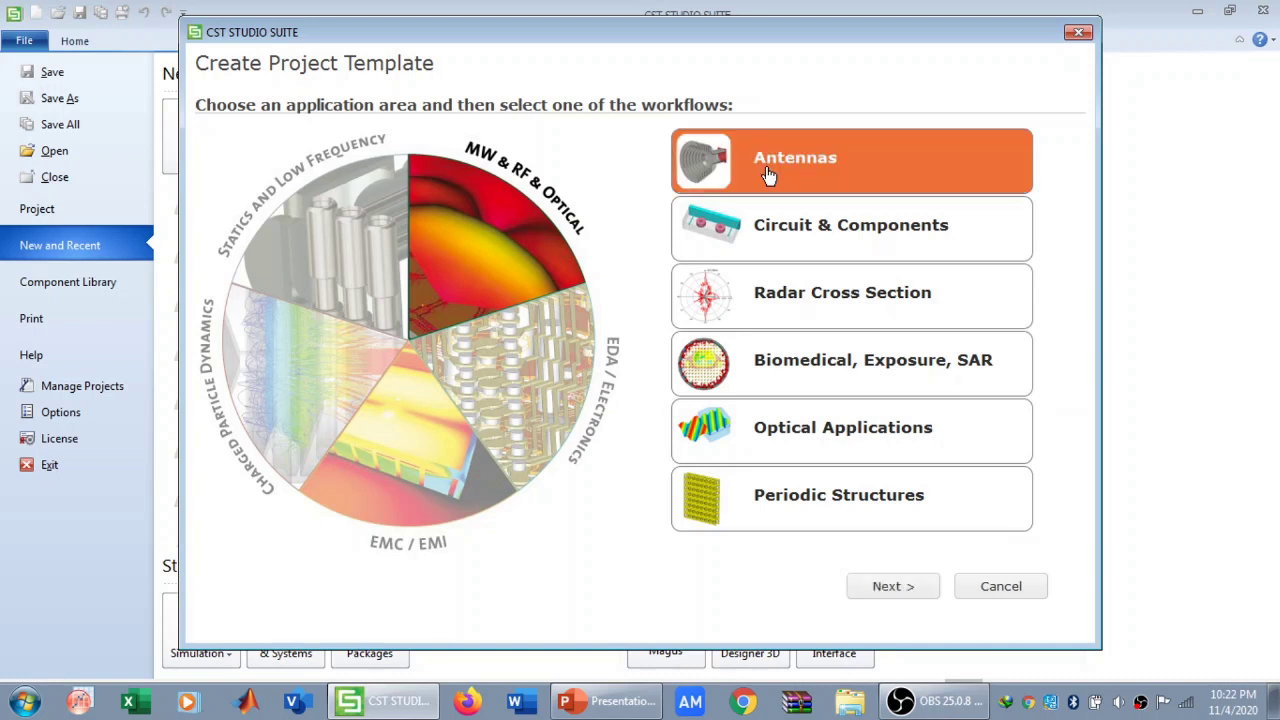
pyautogui.click(893, 584)
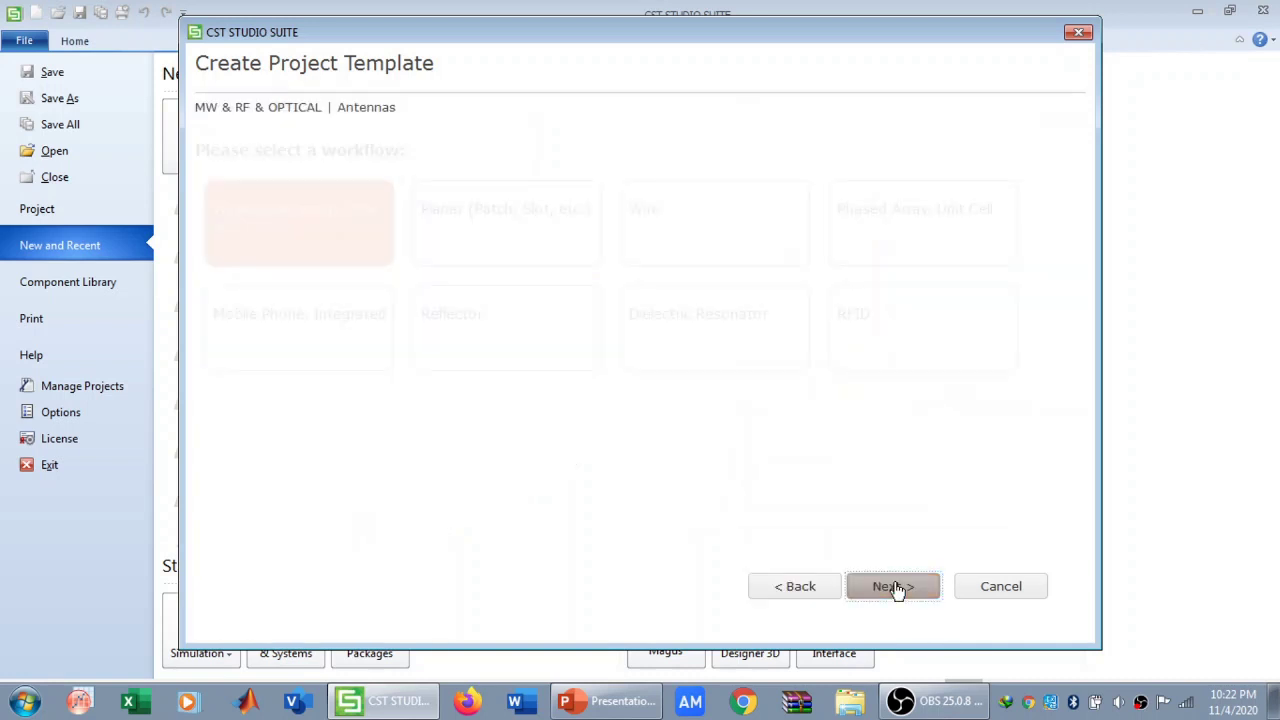
pyautogui.click(516, 244)
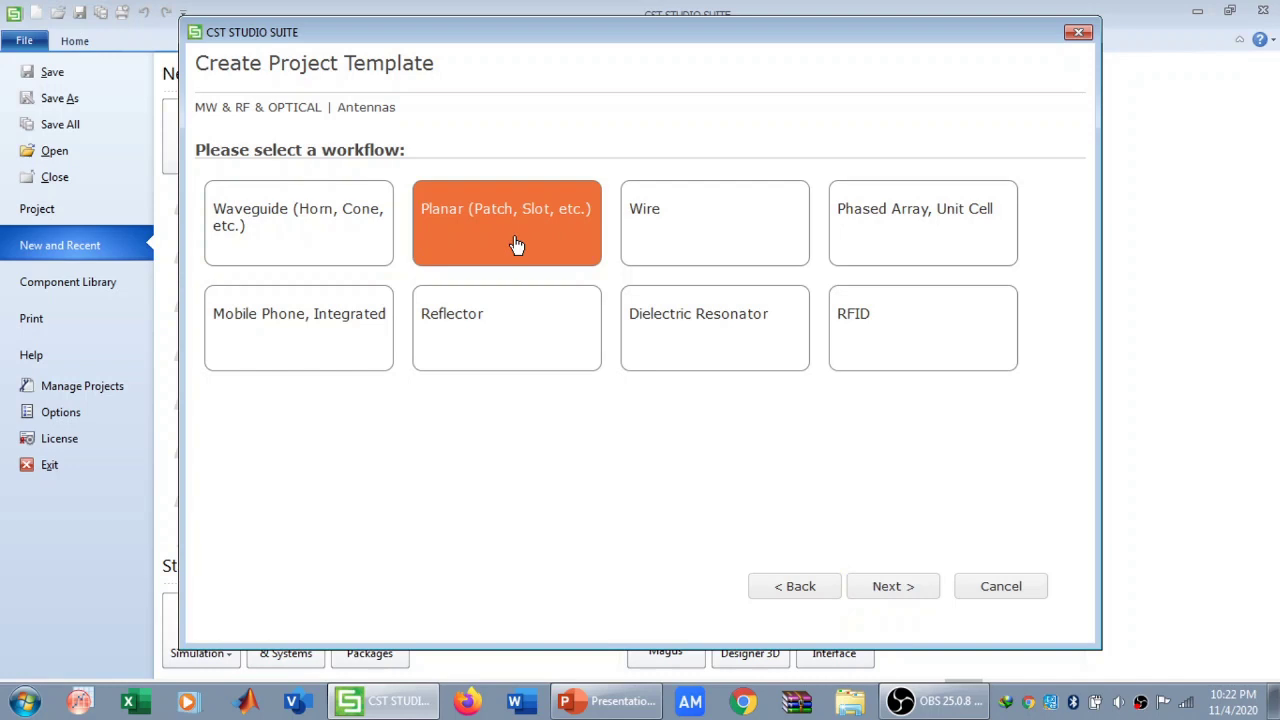
pyautogui.click(880, 600)
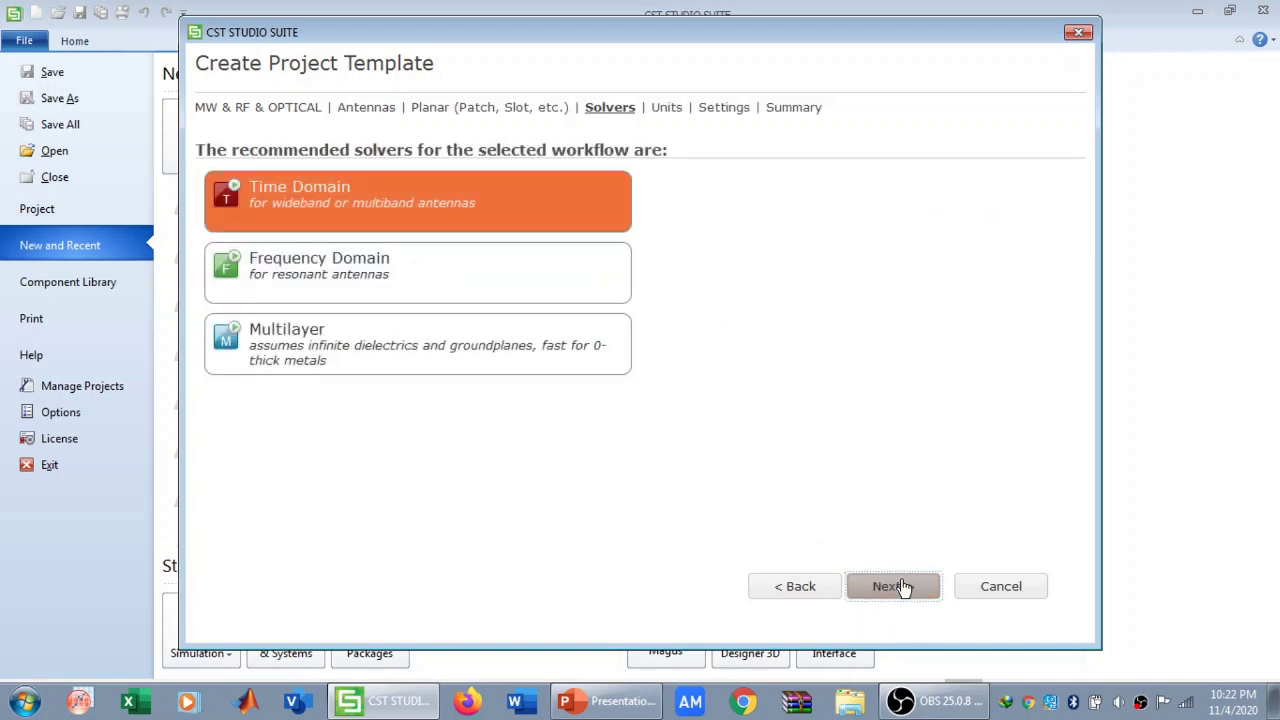
pyautogui.click(903, 587)
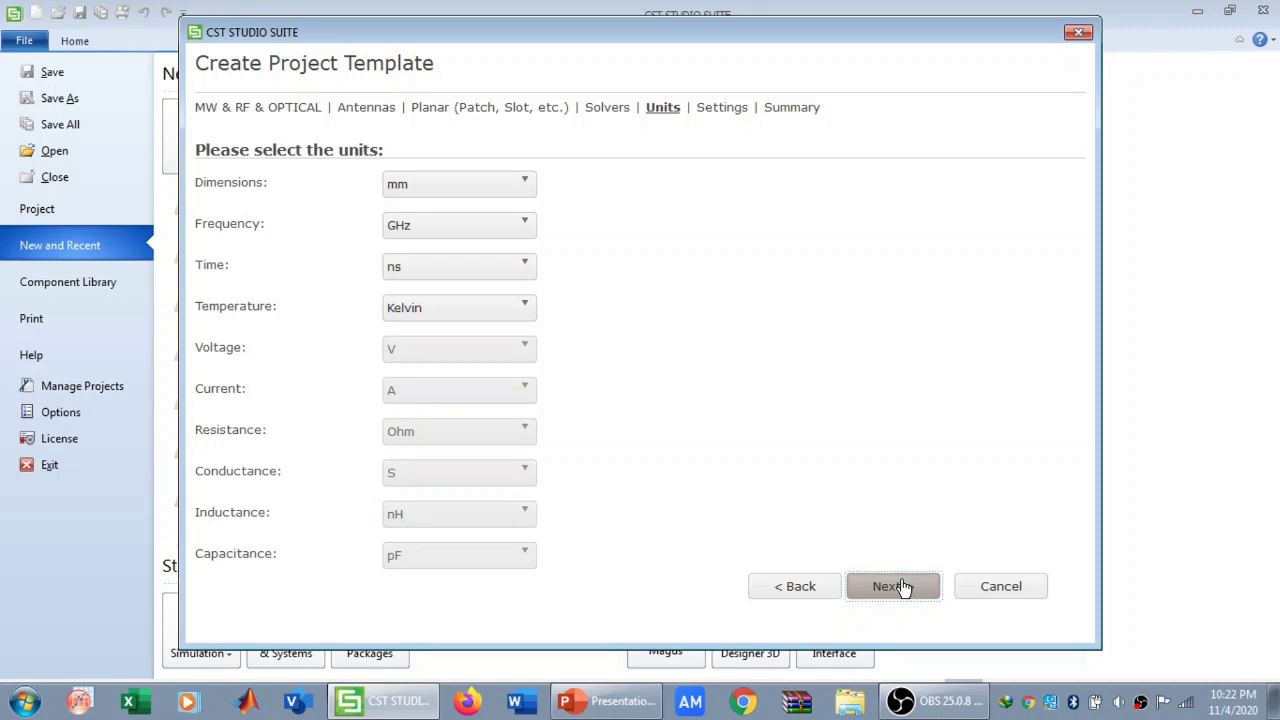
pyautogui.click(903, 587)
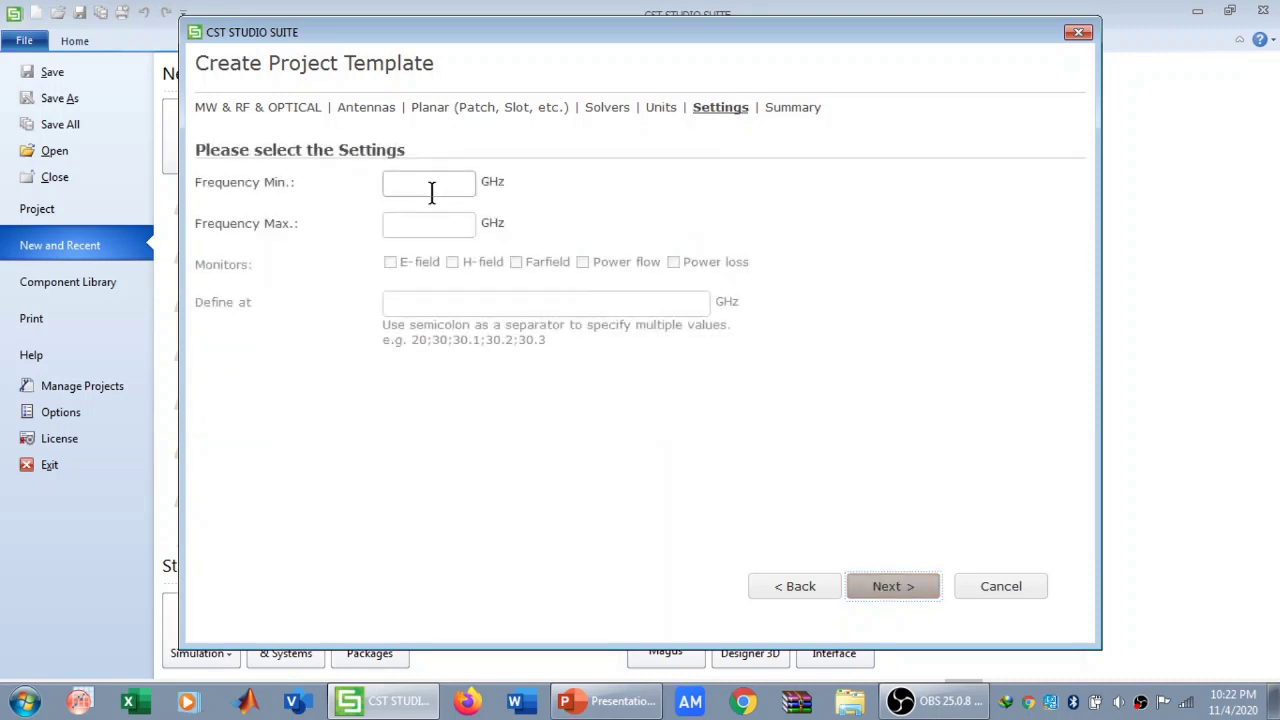
# Set the template's frequency range from 1 to 3 GHz.
pyautogui.click(431, 192)
pyautogui.write('1')
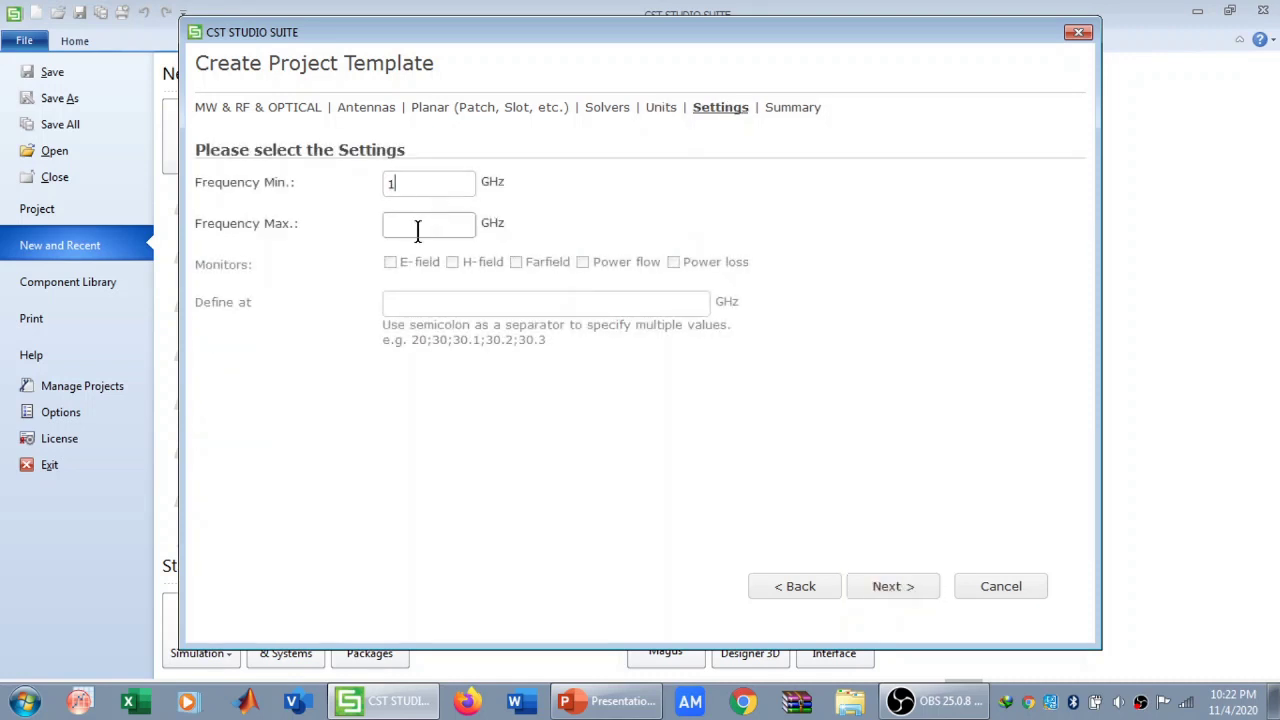
pyautogui.click(417, 230)
pyautogui.write('3')
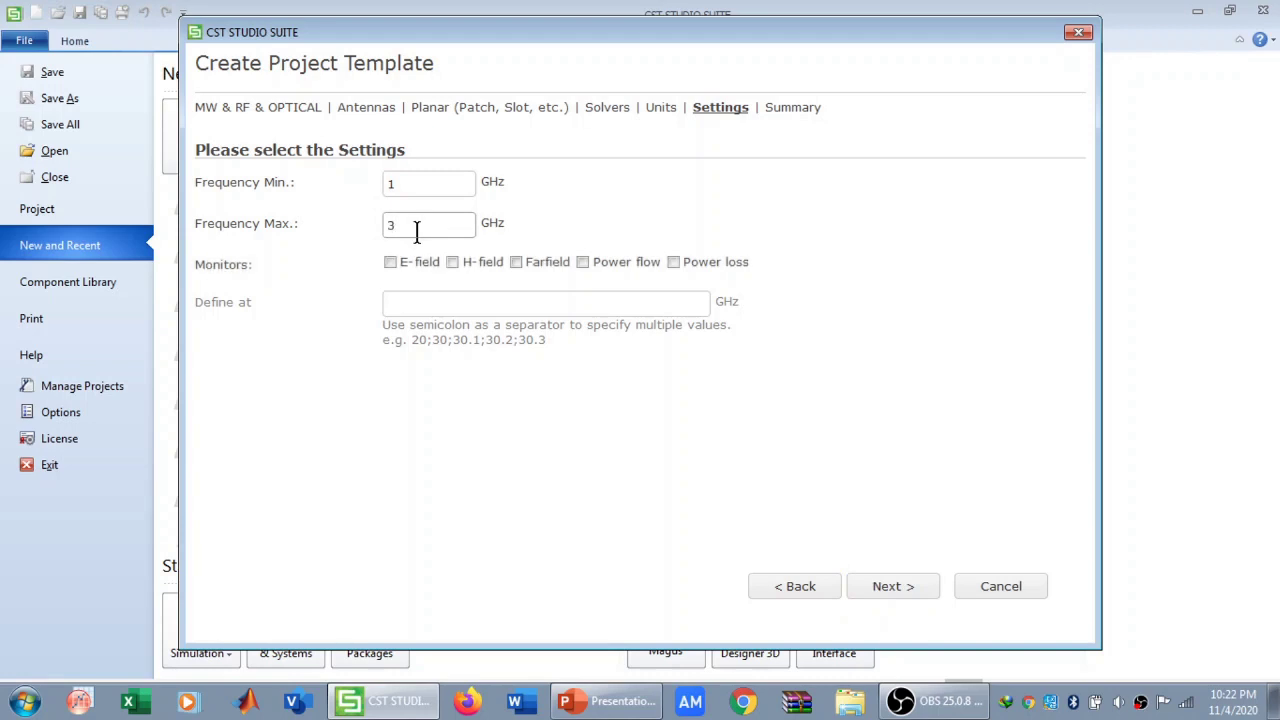
# Enable the E-field, H-field and Farfield monitors at 2.4 GHz and finish creating the project.
pyautogui.click(390, 264)
pyautogui.write('1;2;3')
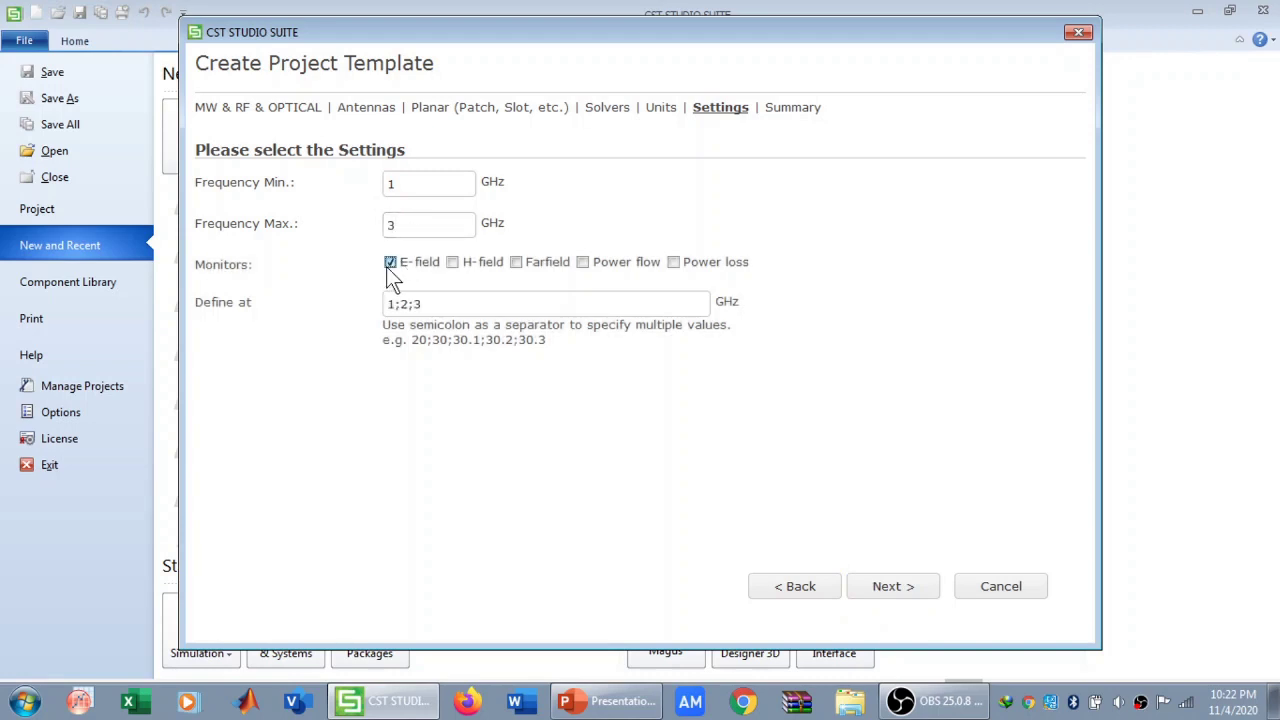
pyautogui.click(450, 268)
pyautogui.click(515, 264)
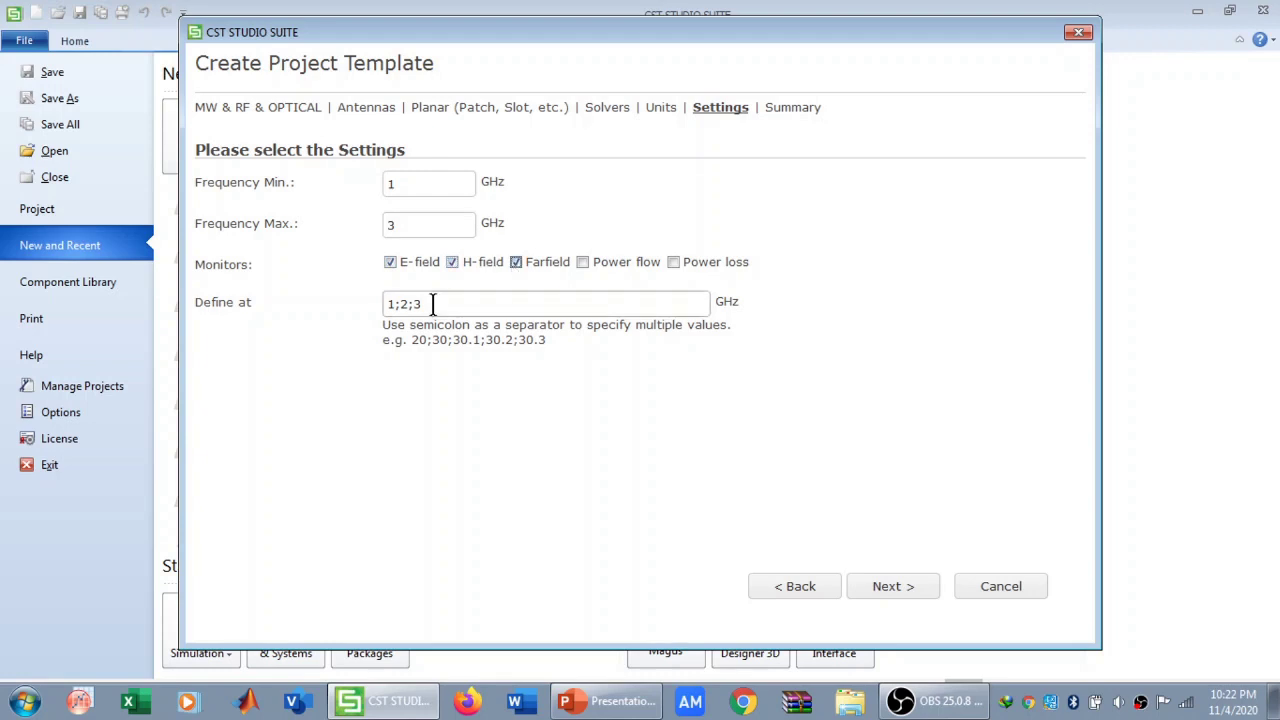
pyautogui.moveTo(432, 303); pyautogui.dragTo(311, 306)
pyautogui.write('2.4')
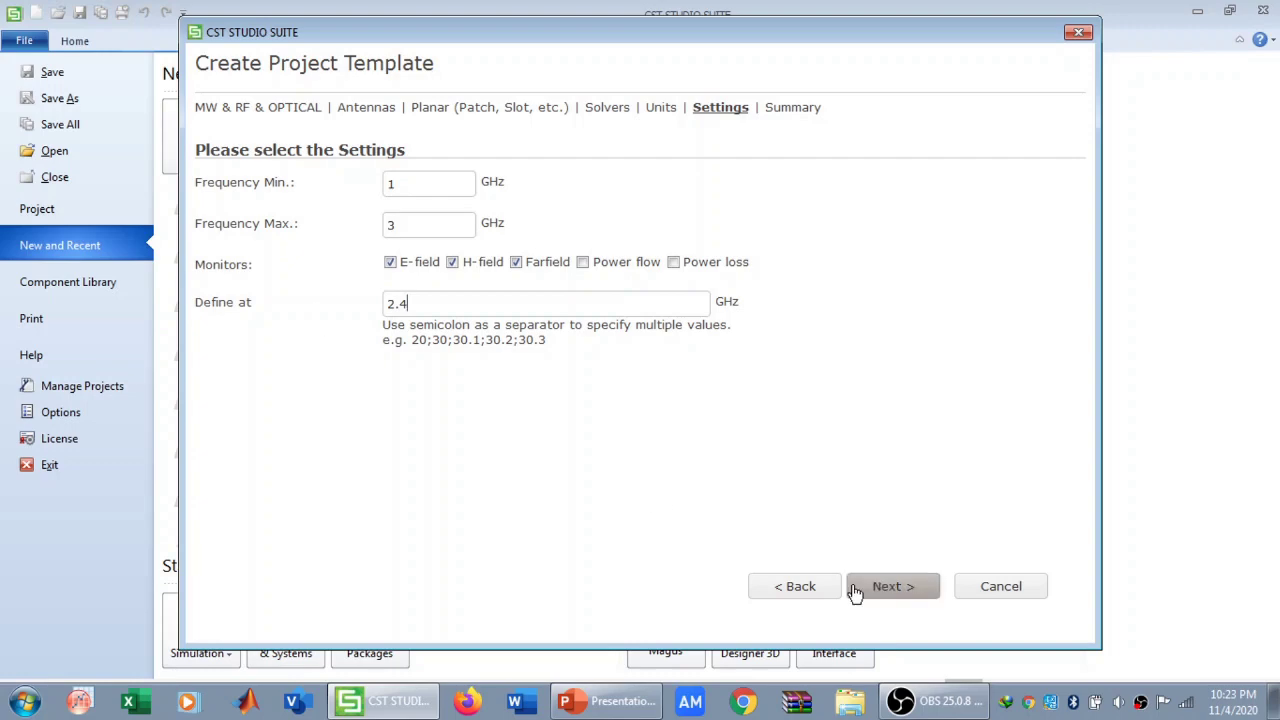
pyautogui.click(886, 591)
pyautogui.click(890, 588)
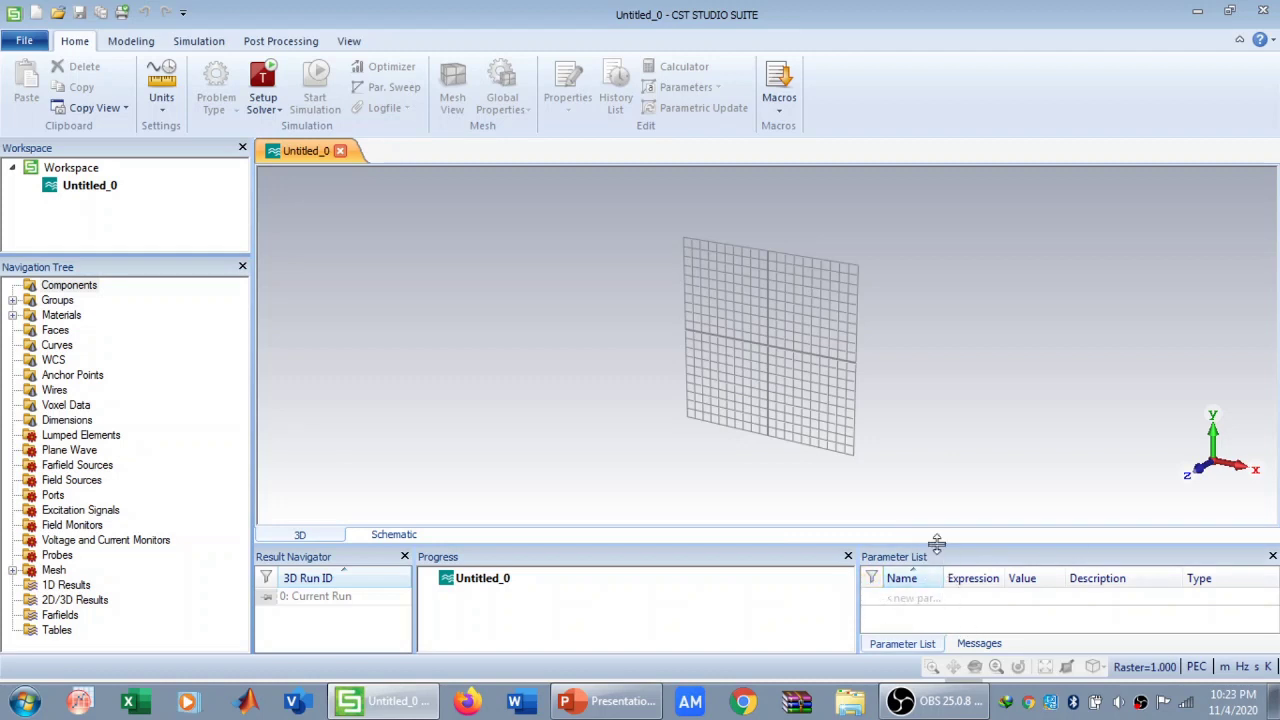
# Add the parameters W and L to the project, each with the value 65.
pyautogui.moveTo(937, 540); pyautogui.dragTo(866, 463)
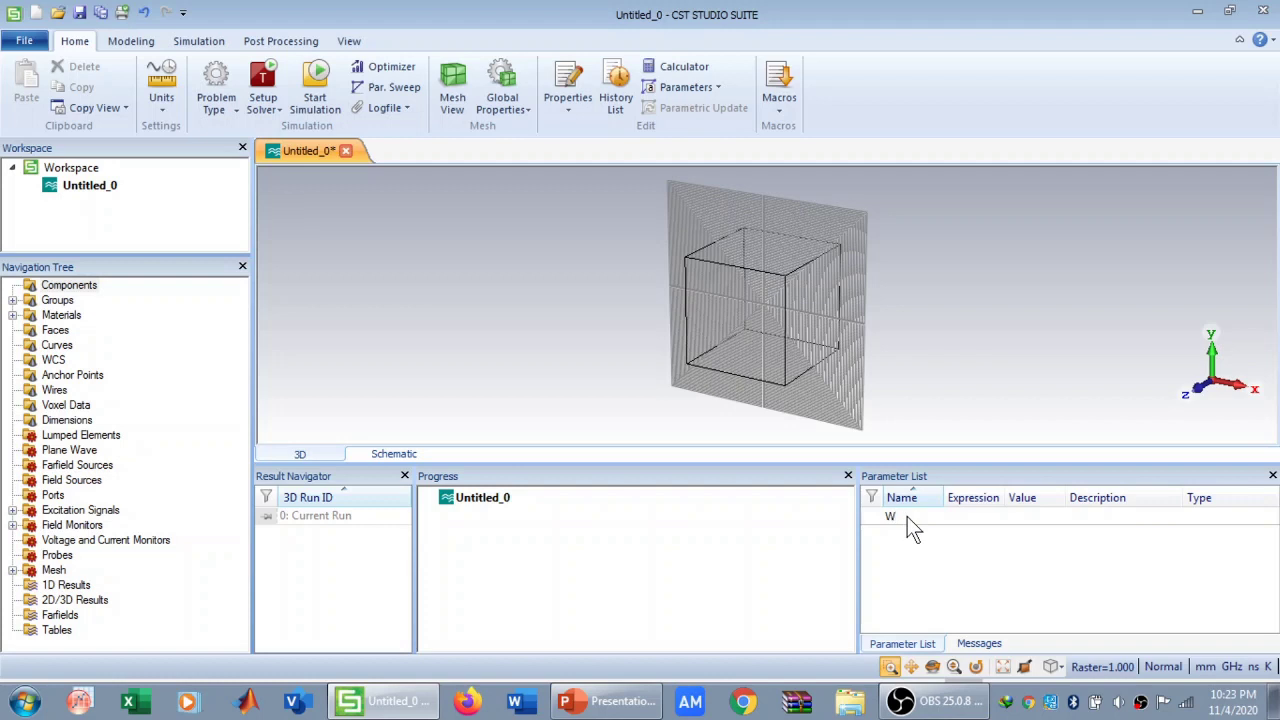
pyautogui.click(986, 516)
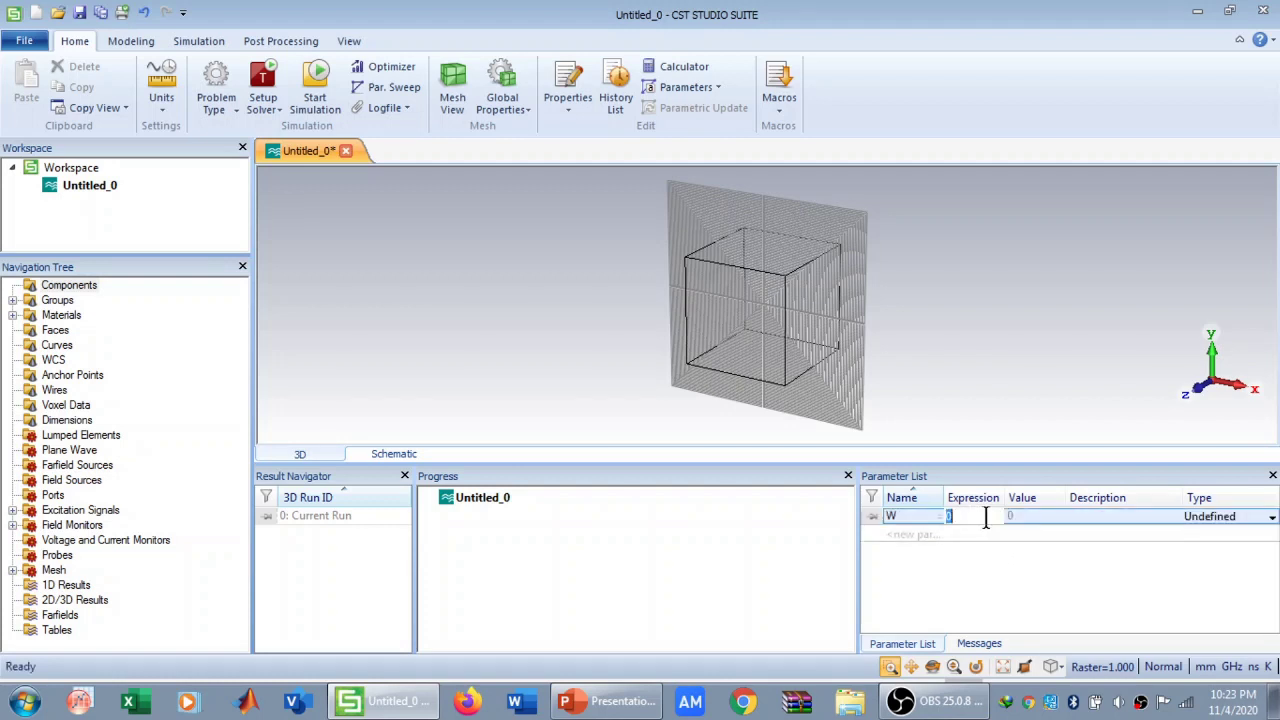
pyautogui.press('BackSpace')
pyautogui.write('65')
pyautogui.press('Return')
pyautogui.click(901, 535)
pyautogui.write('L')
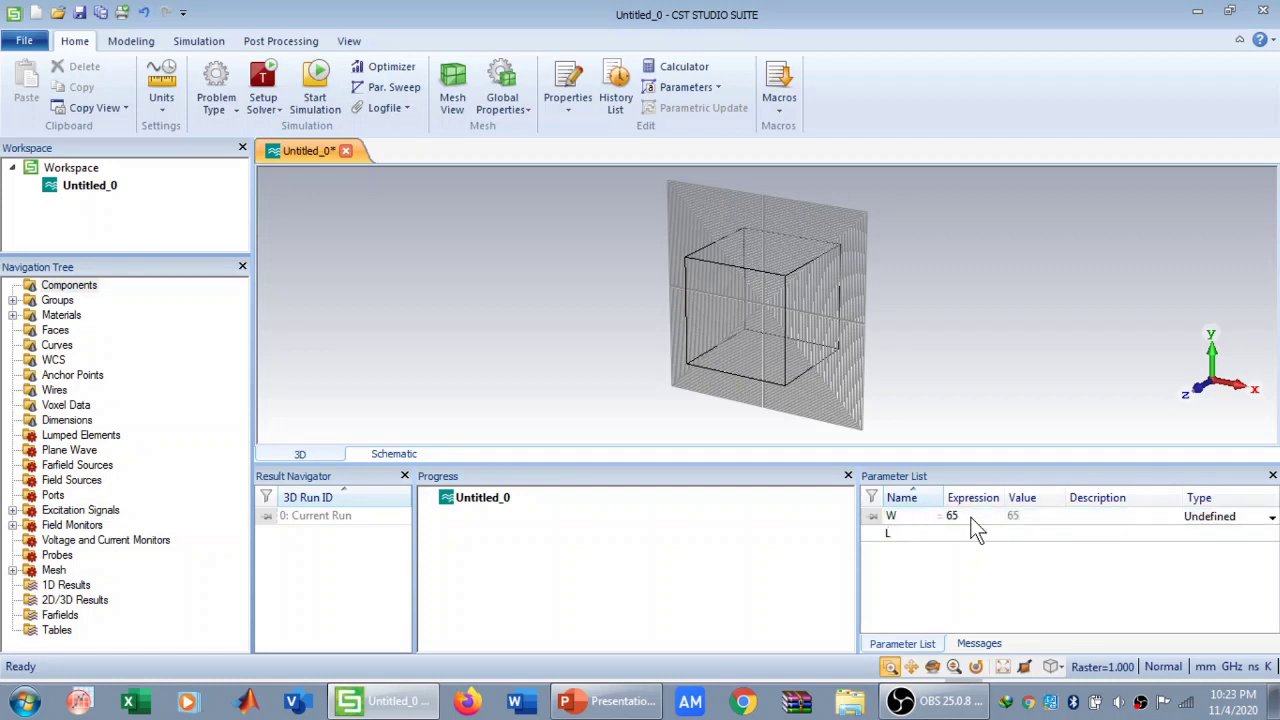
pyautogui.click(960, 540)
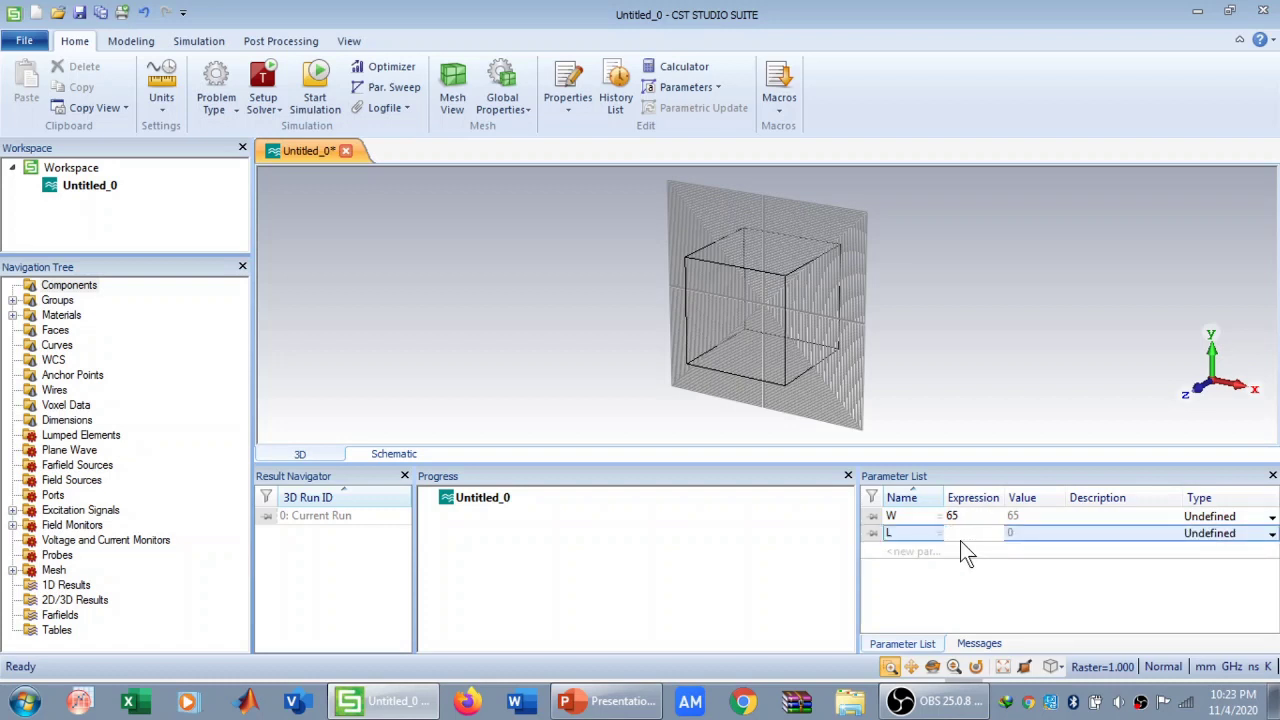
# Add a parameter h with the value 1.6.
pyautogui.click(889, 551)
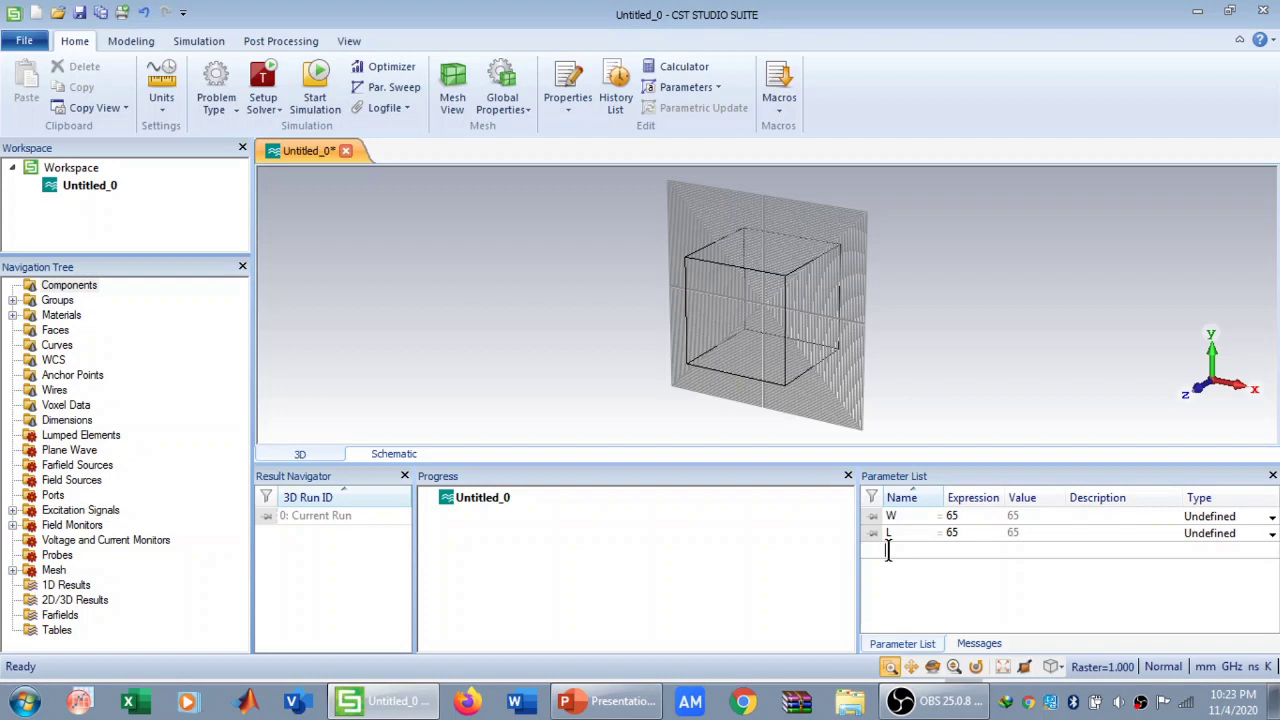
pyautogui.write('h')
pyautogui.click(965, 550)
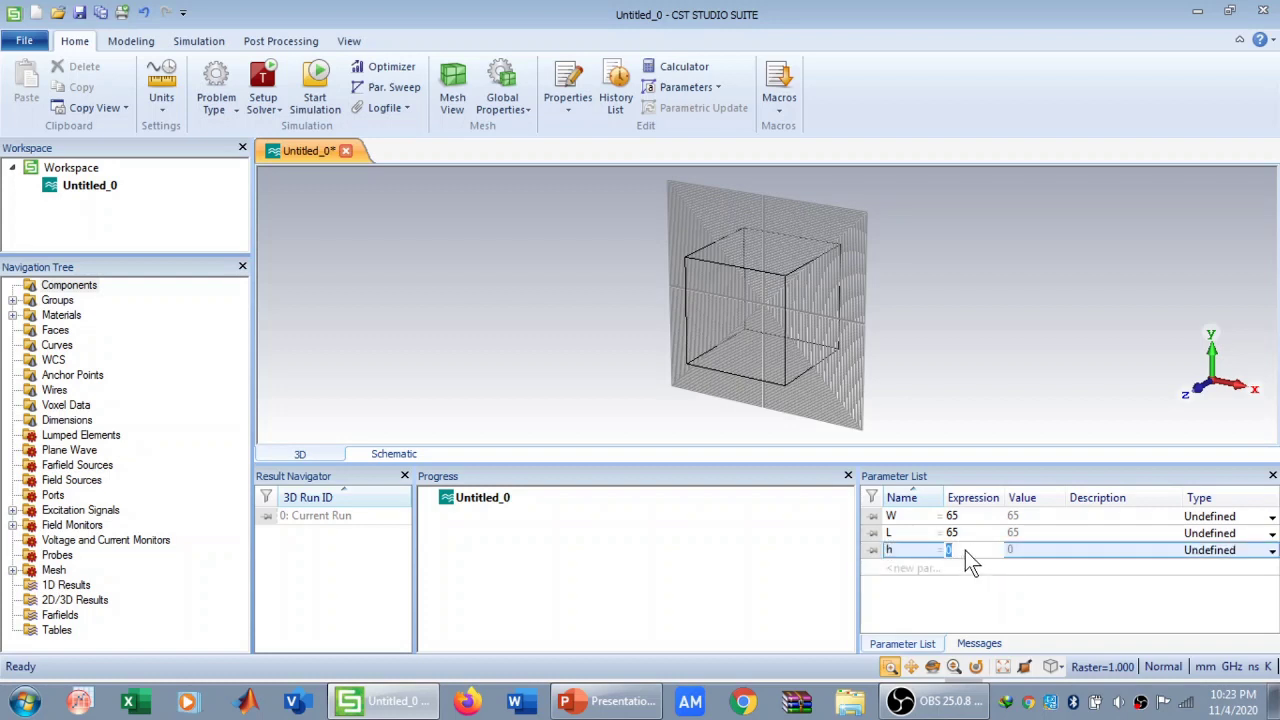
pyautogui.write('1.6')
# Add the parameters wp with the value 36 and lp with the value 28.68.
pyautogui.click(892, 566)
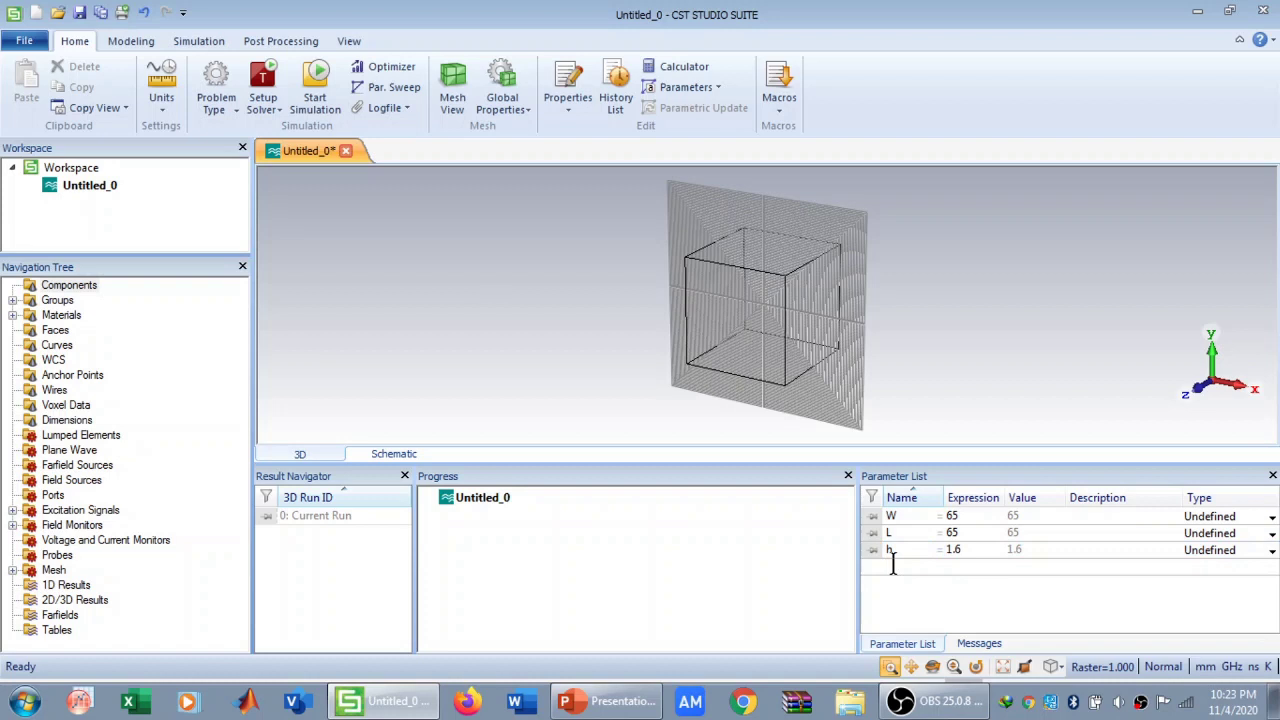
pyautogui.write('wp')
pyautogui.click(958, 566)
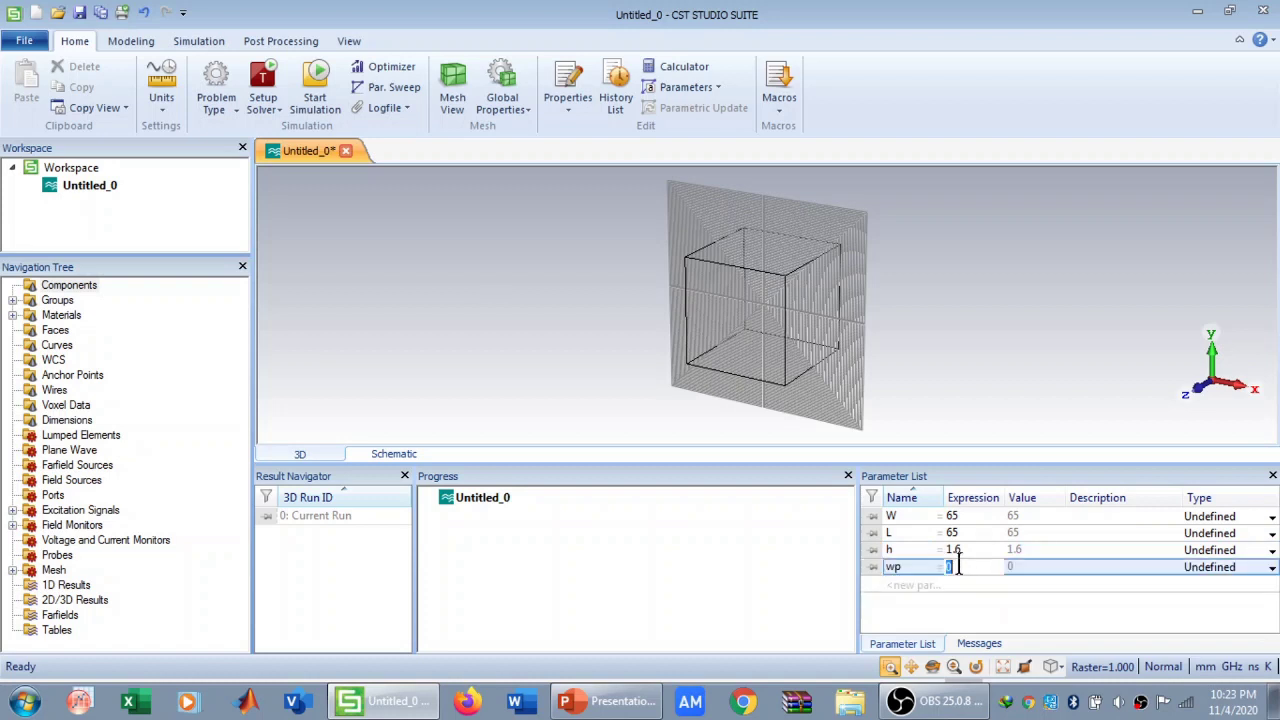
pyautogui.press('BackSpace')
pyautogui.write('36')
pyautogui.click(903, 585)
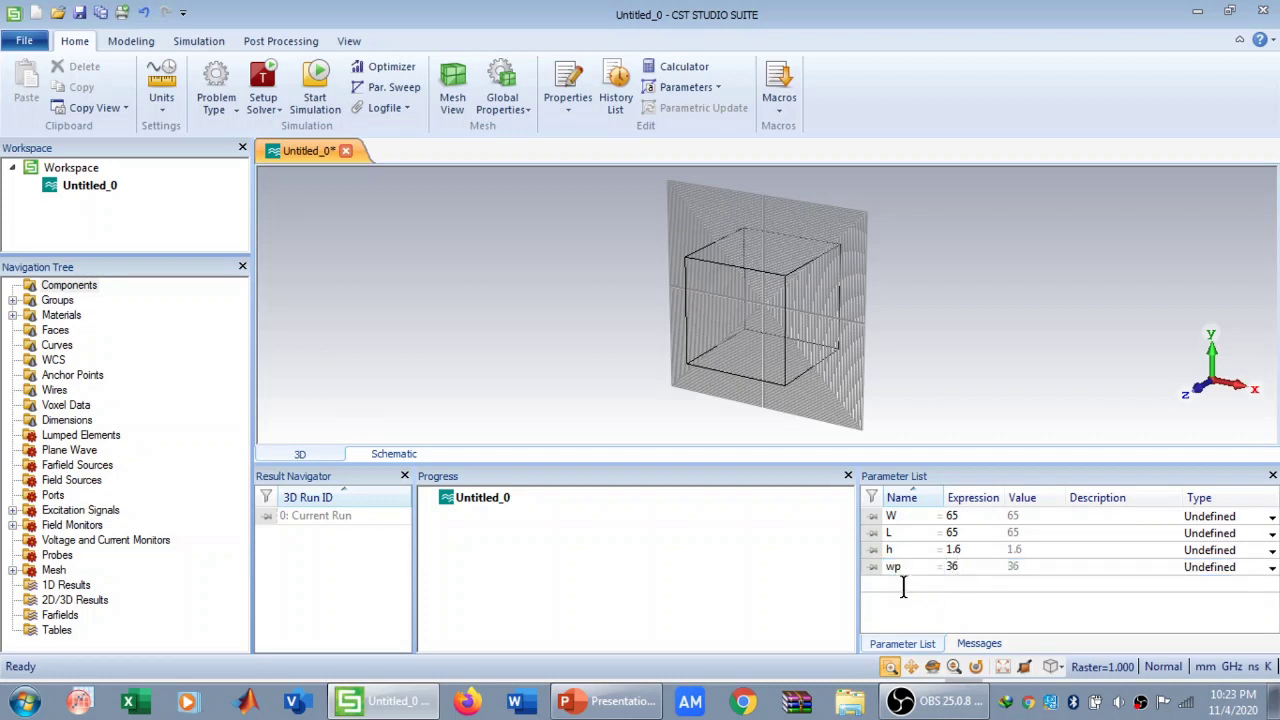
pyautogui.write('lp')
pyautogui.click(955, 585)
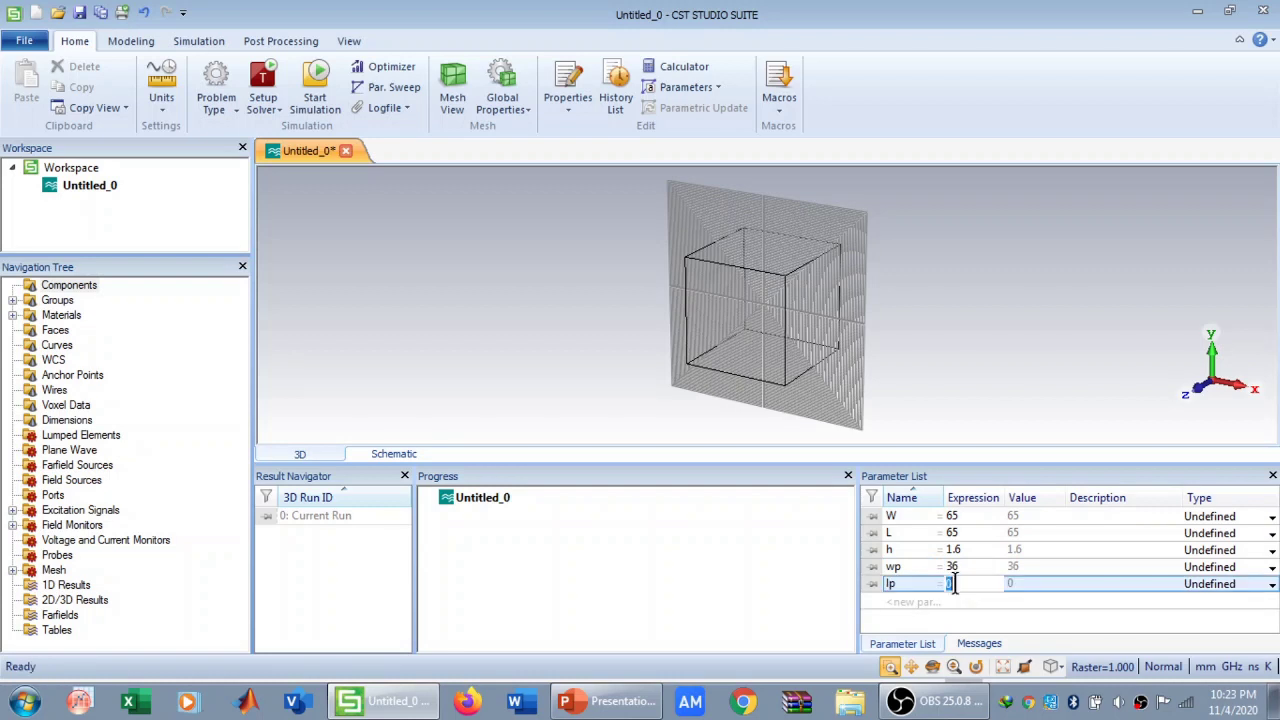
pyautogui.write('28.68')
# Add a parameter wf with the value 1.444.
pyautogui.click(903, 601)
pyautogui.write('wf')
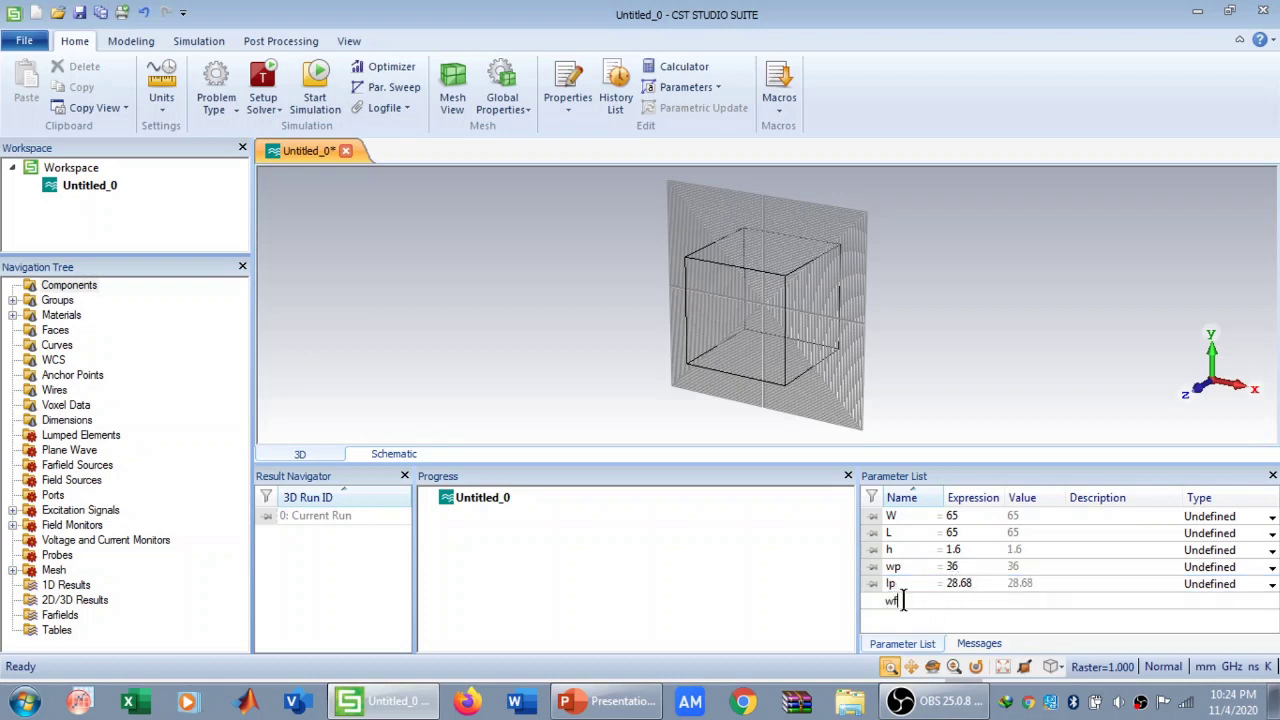
pyautogui.click(949, 600)
pyautogui.write('1')
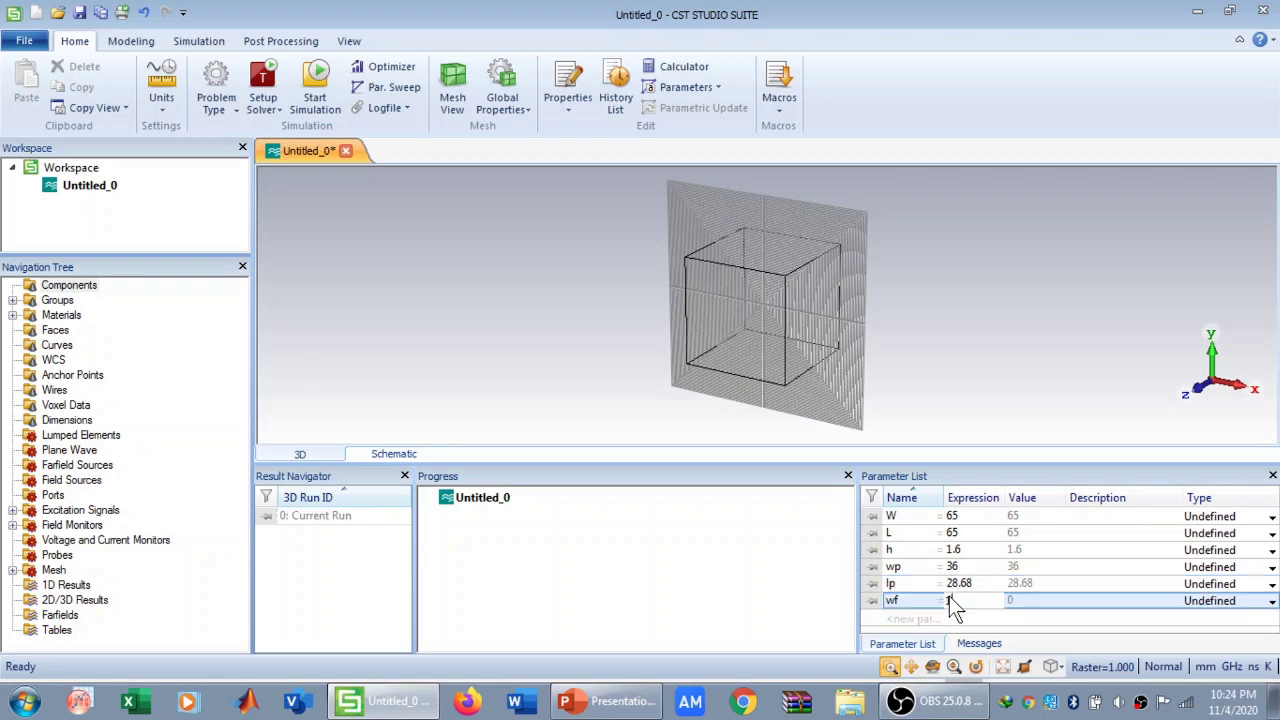
pyautogui.write('.444')
pyautogui.press('Return')
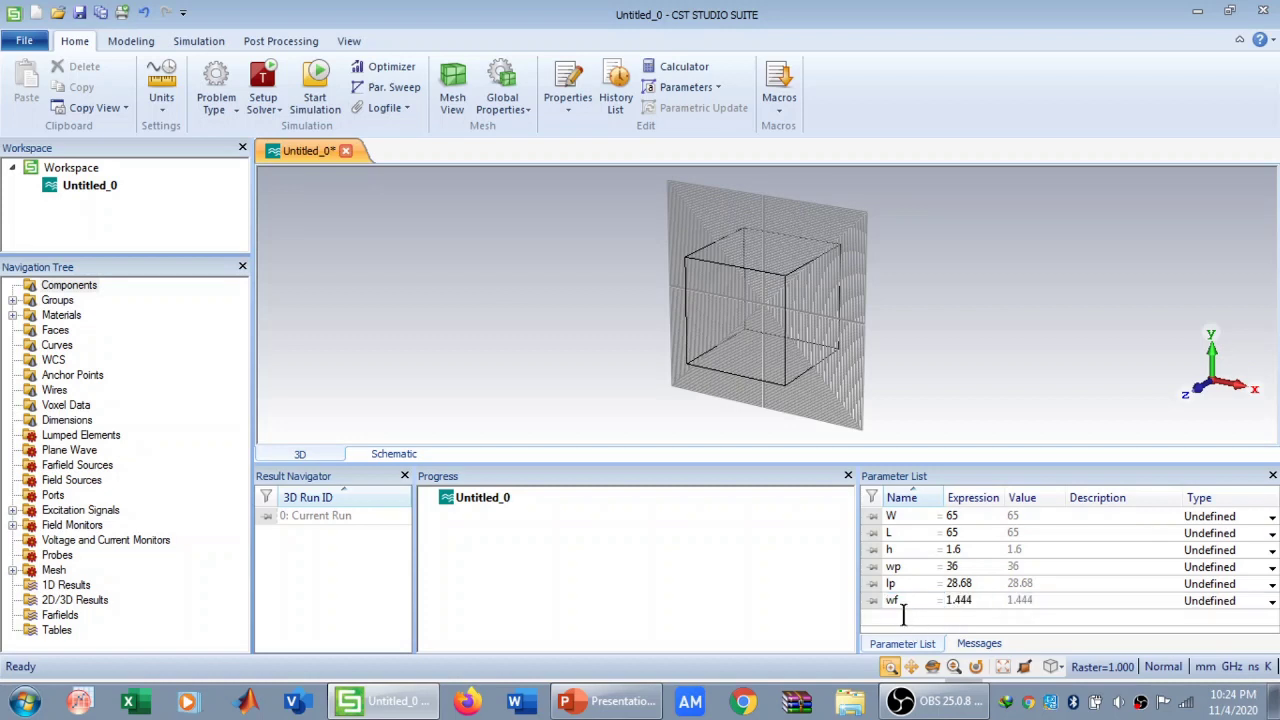
# Add a parameter g with the value 0.035.
pyautogui.click(903, 614)
pyautogui.write('g')
pyautogui.click(960, 615)
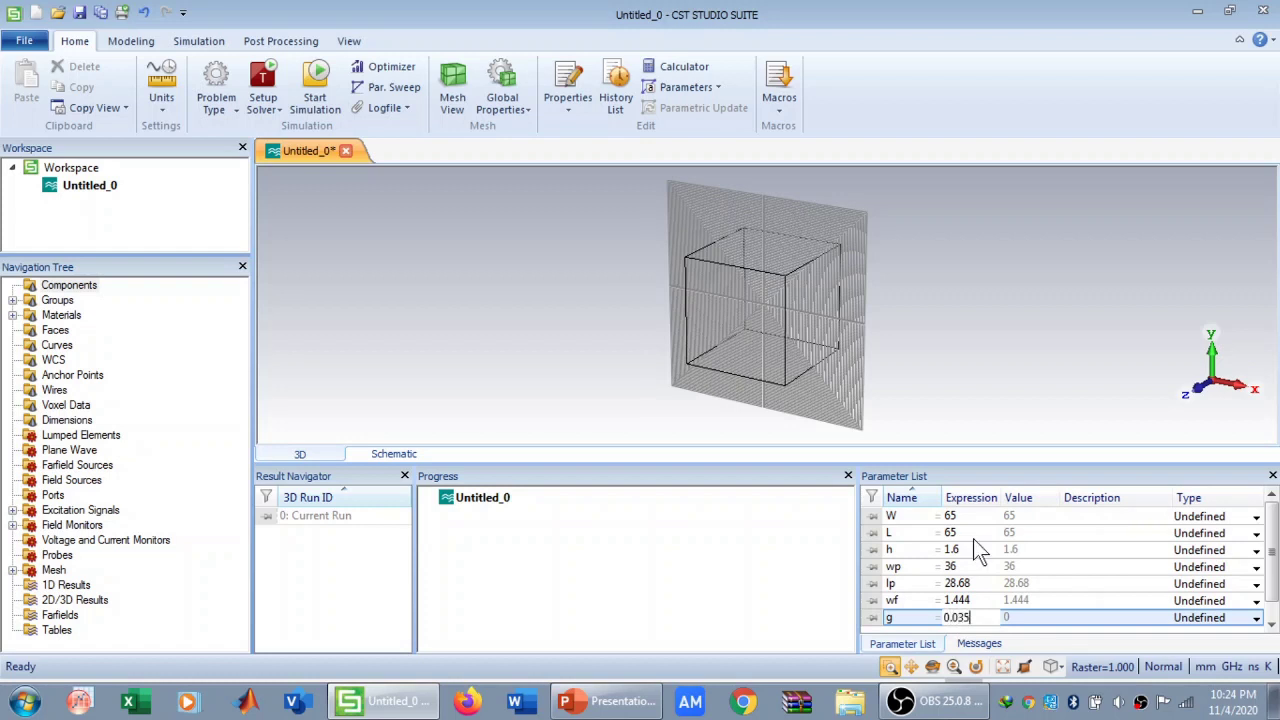
pyautogui.click(1070, 616)
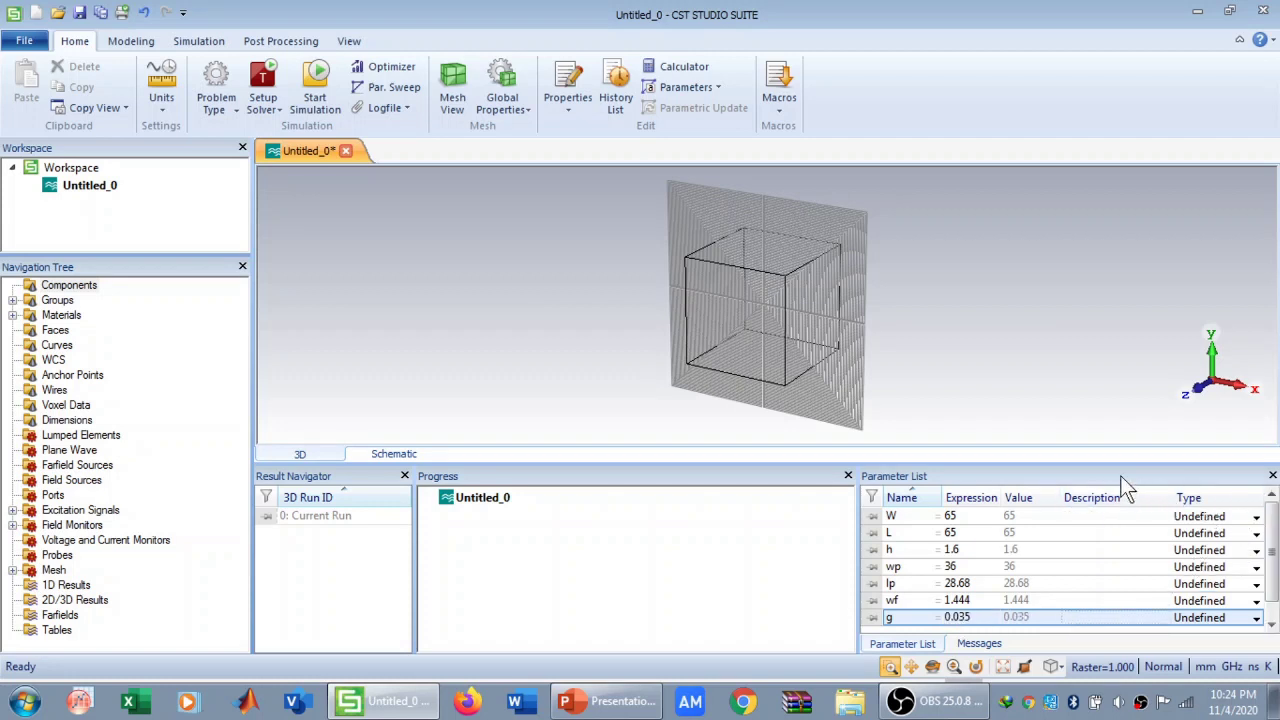
pyautogui.moveTo(1117, 462); pyautogui.dragTo(1129, 541)
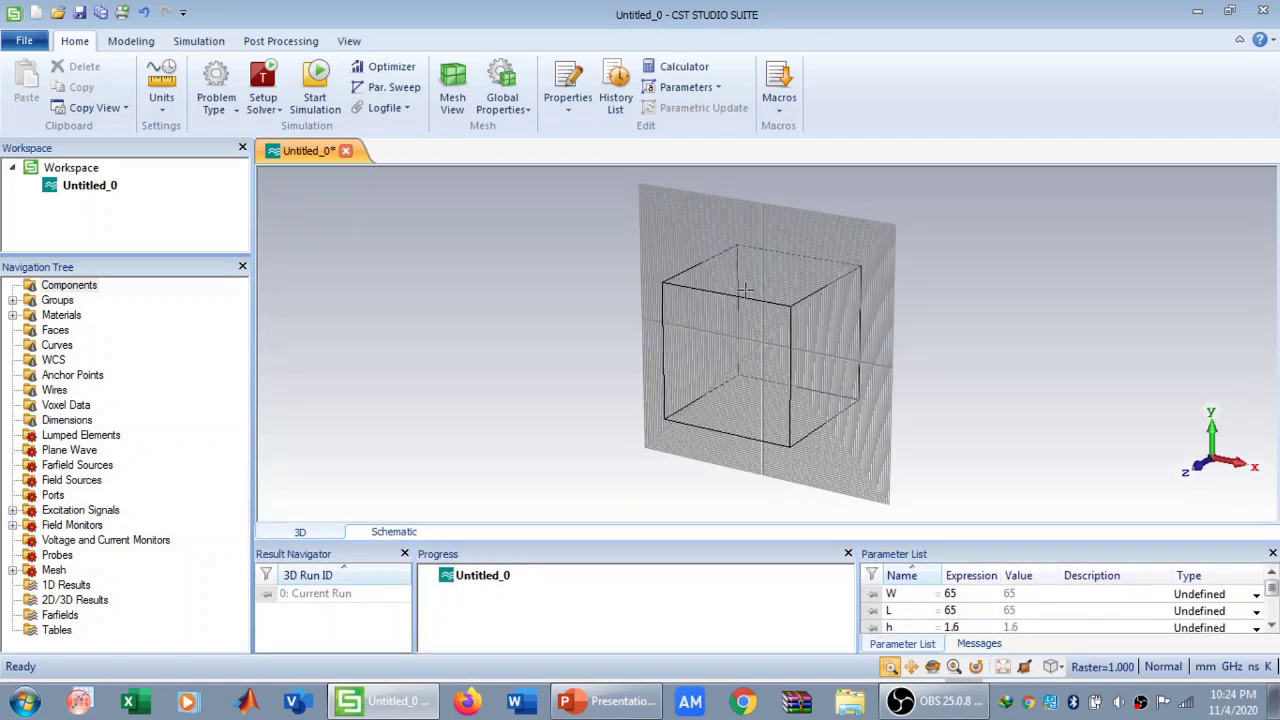
# Start a new brick defined by numeric coordinates and name it ground.
pyautogui.click(125, 45)
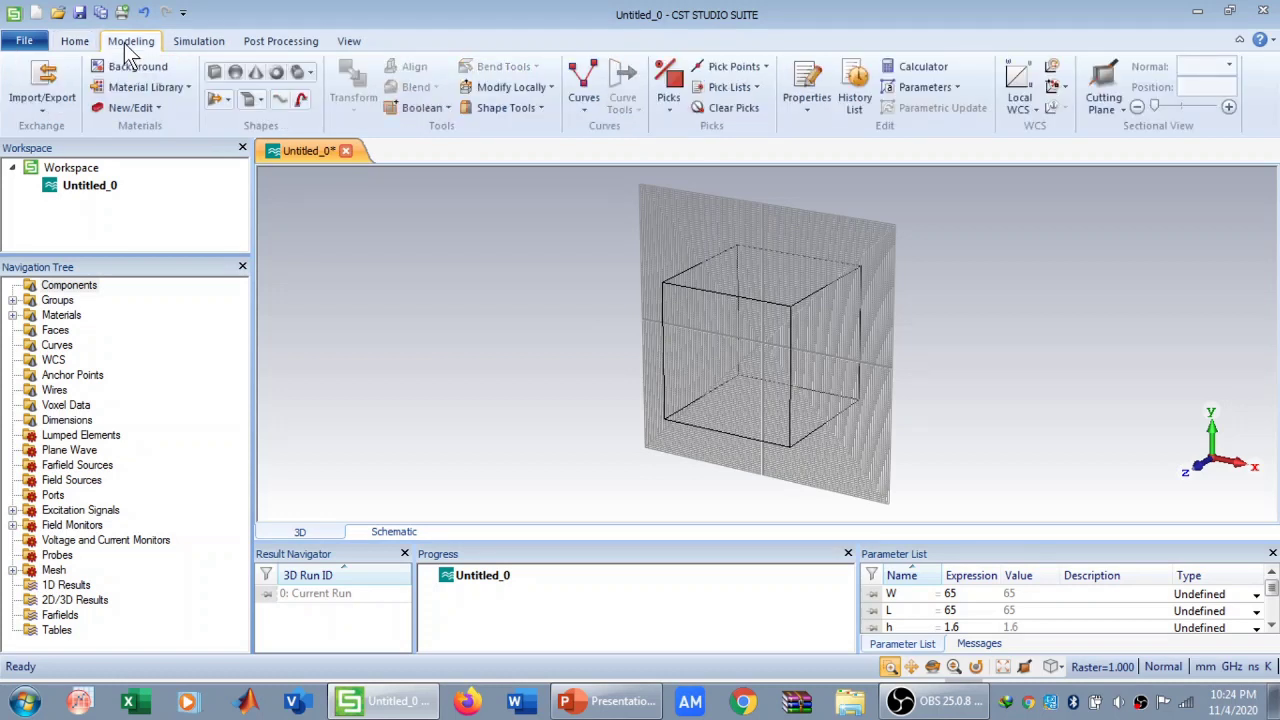
pyautogui.click(211, 75)
pyautogui.press('Escape')
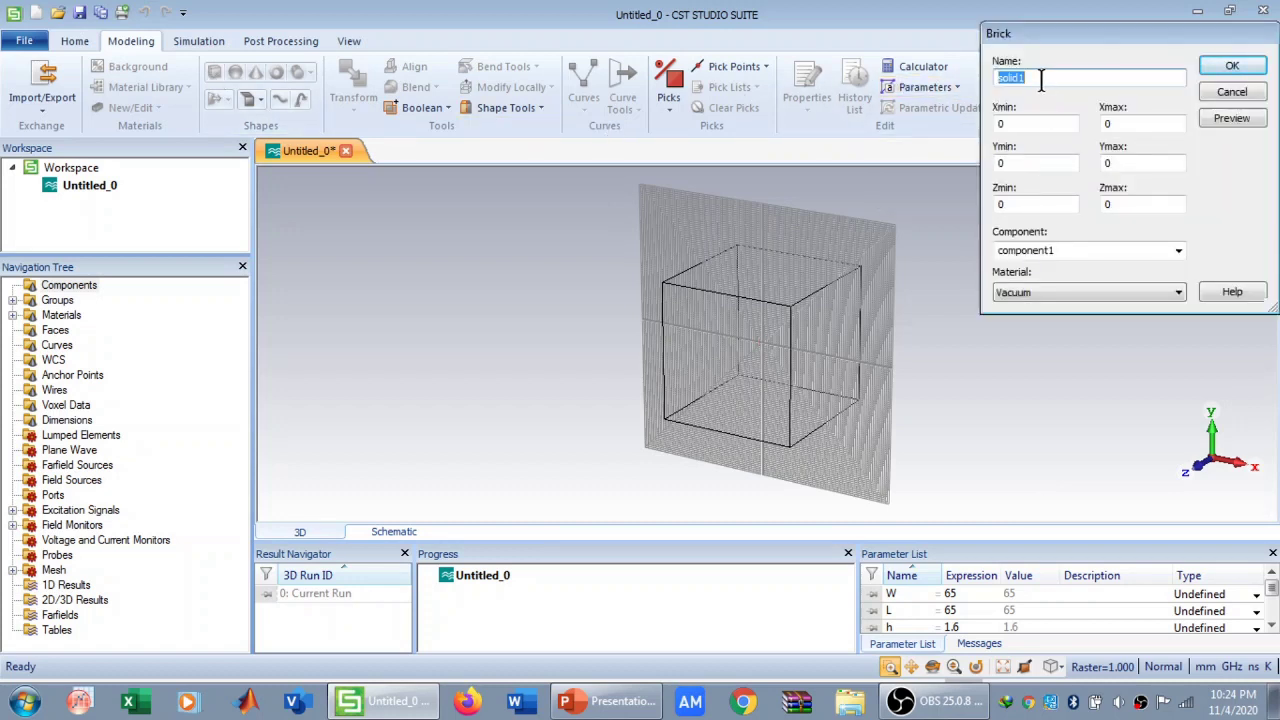
pyautogui.press('BackSpace')
pyautogui.write('ground')
# Set the ground brick's X extent from -W/2 to W/2.
pyautogui.doubleClick(1026, 122)
pyautogui.press('BackSpace')
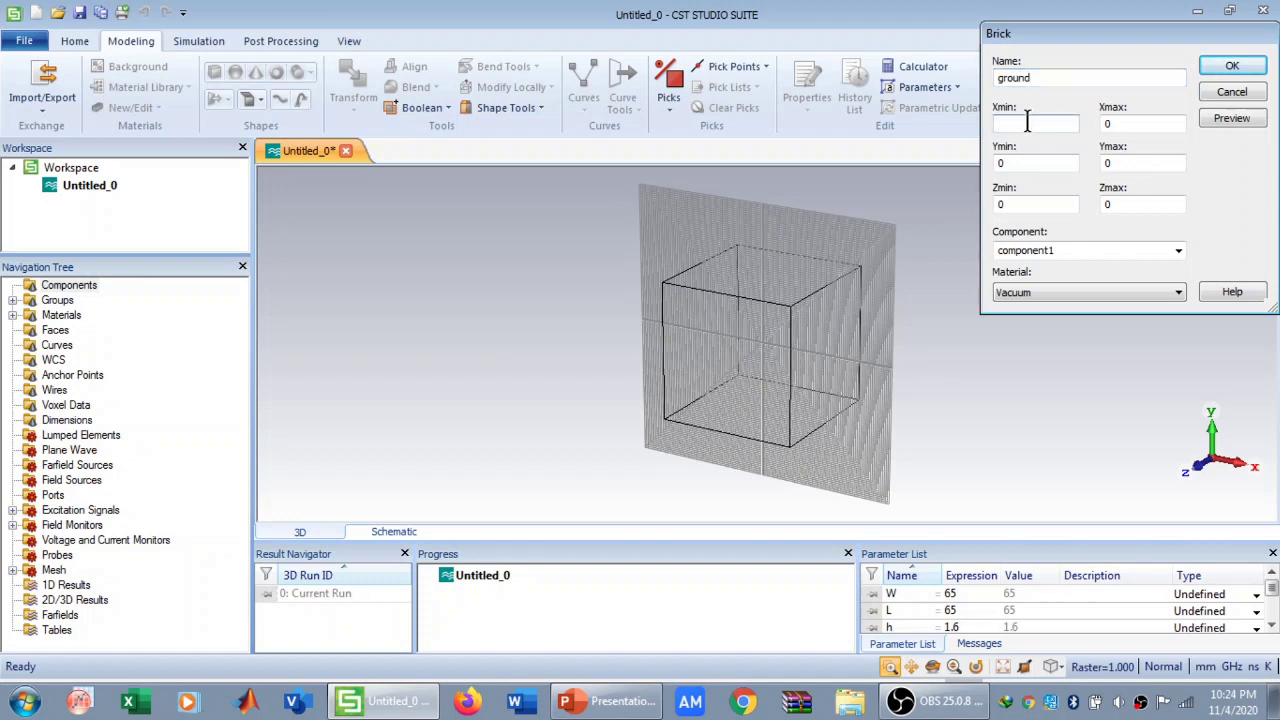
pyautogui.write('-W/2')
pyautogui.click(1137, 123)
pyautogui.press('BackSpace')
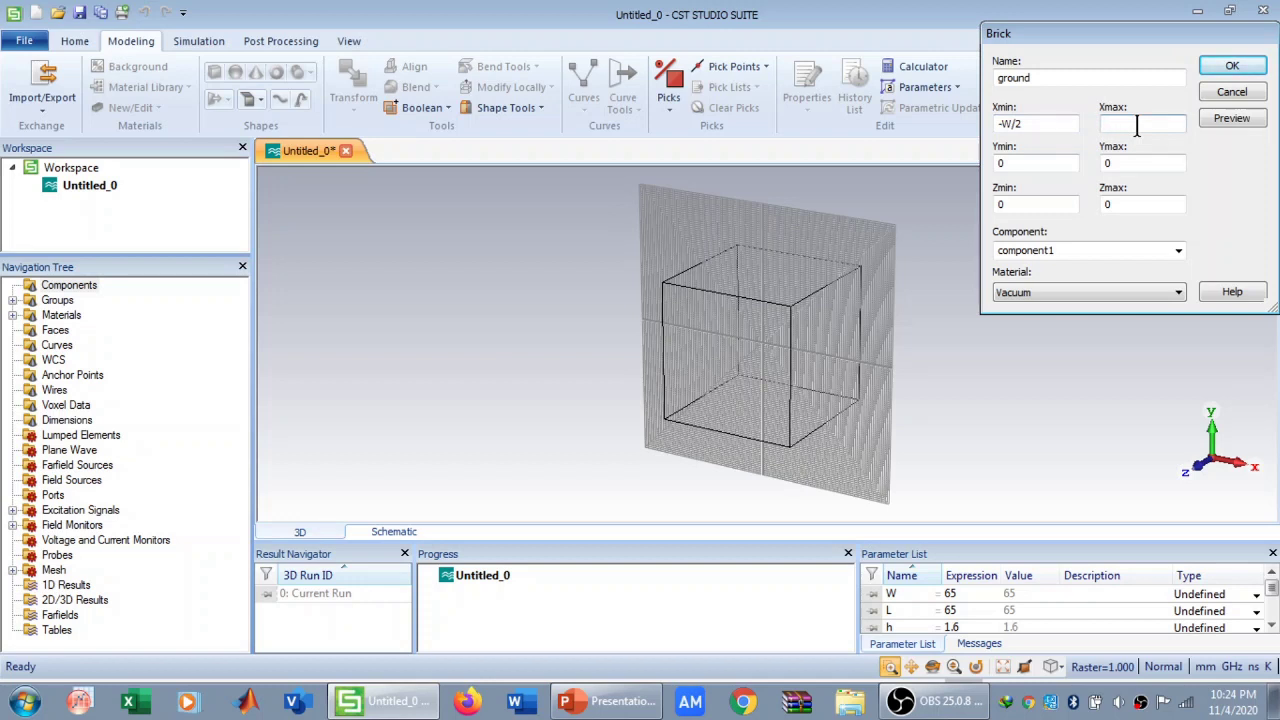
pyautogui.write('-W')
pyautogui.write('/2')
pyautogui.press('BackSpace')
pyautogui.press('BackSpace')
pyautogui.press('BackSpace')
pyautogui.press('BackSpace')
pyautogui.write('W/2')
# Set the ground brick's Y extent from -L/2 to L/2.
pyautogui.click(1030, 162)
pyautogui.press('BackSpace')
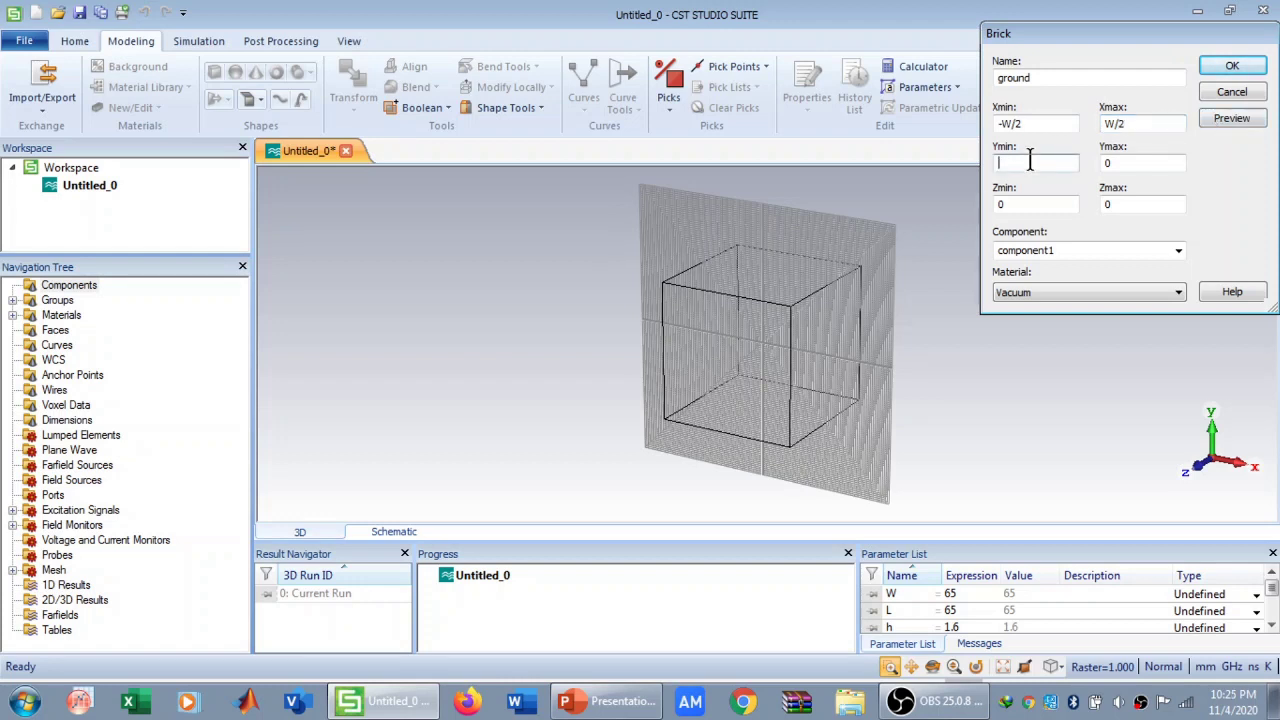
pyautogui.write('-L')
pyautogui.press('End')
pyautogui.write('/2')
pyautogui.doubleClick(1122, 163)
pyautogui.press('BackSpace')
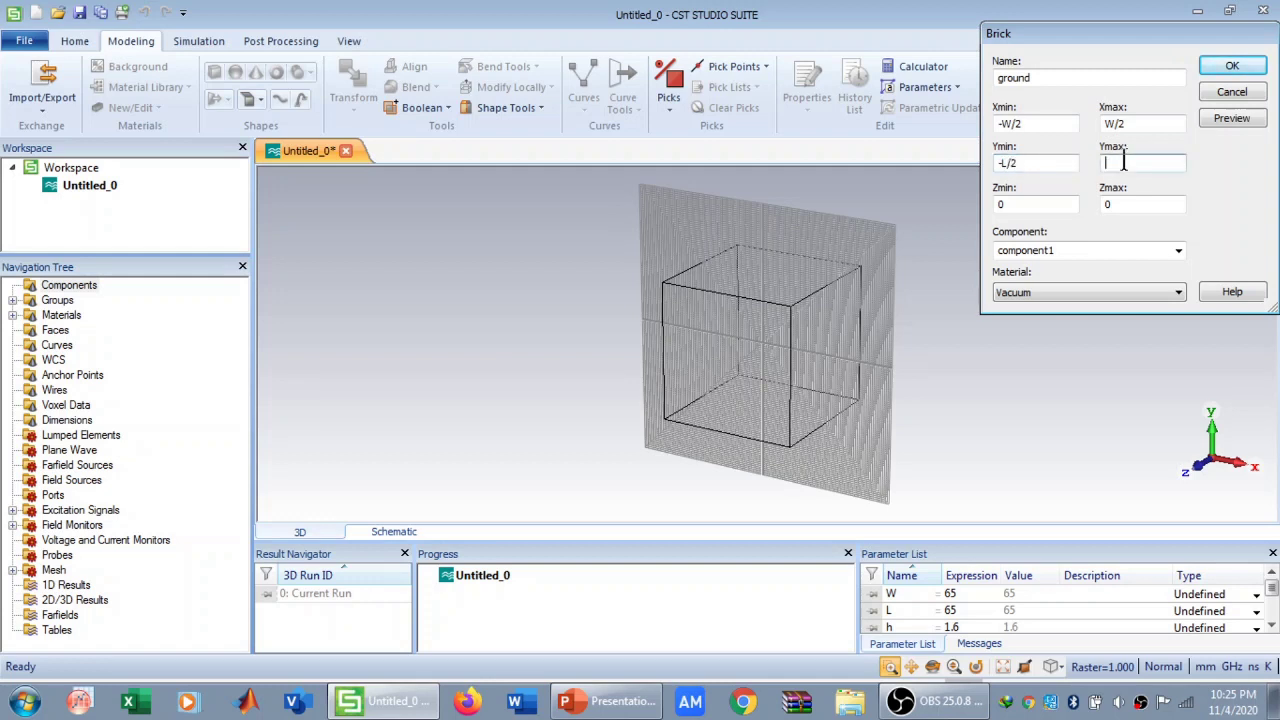
pyautogui.write('L/2')
# Set the ground brick's maximum Z coordinate to -g.
pyautogui.doubleClick(1110, 204)
pyautogui.press('BackSpace')
pyautogui.write('-g')
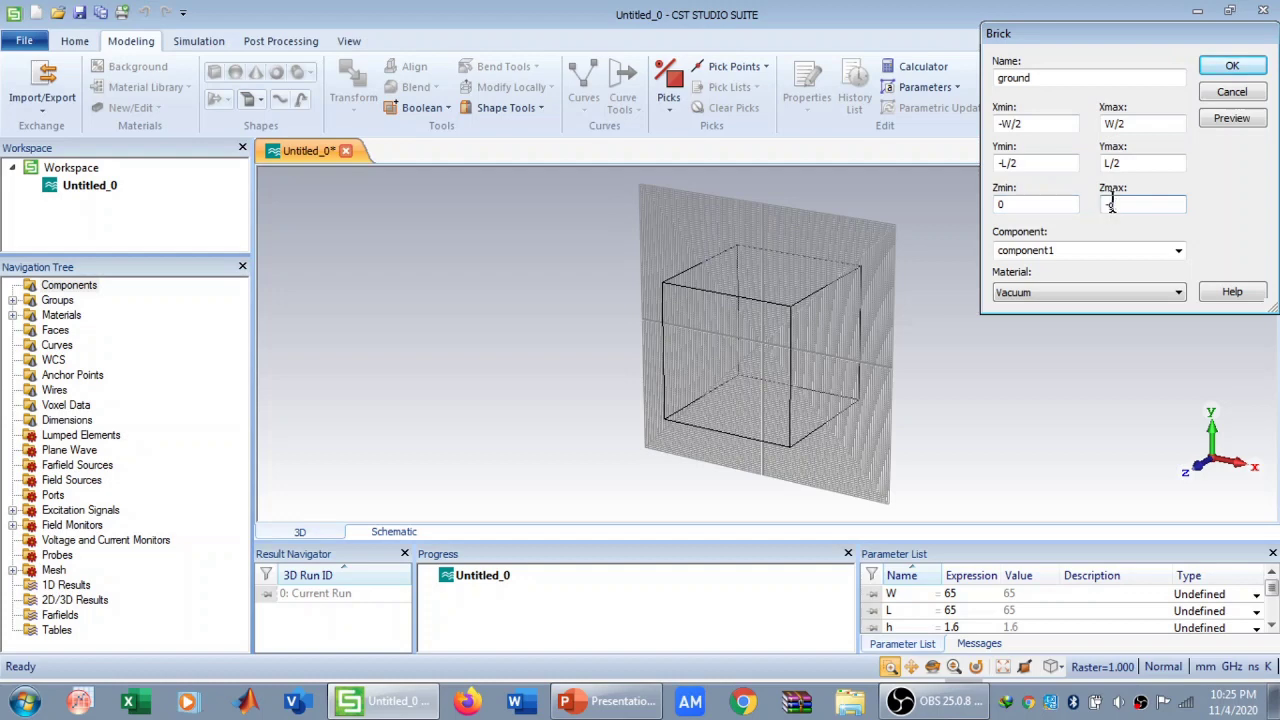
# Load Copper (pure) from the material library for the ground brick, then preview and create the brick.
pyautogui.click(1066, 292)
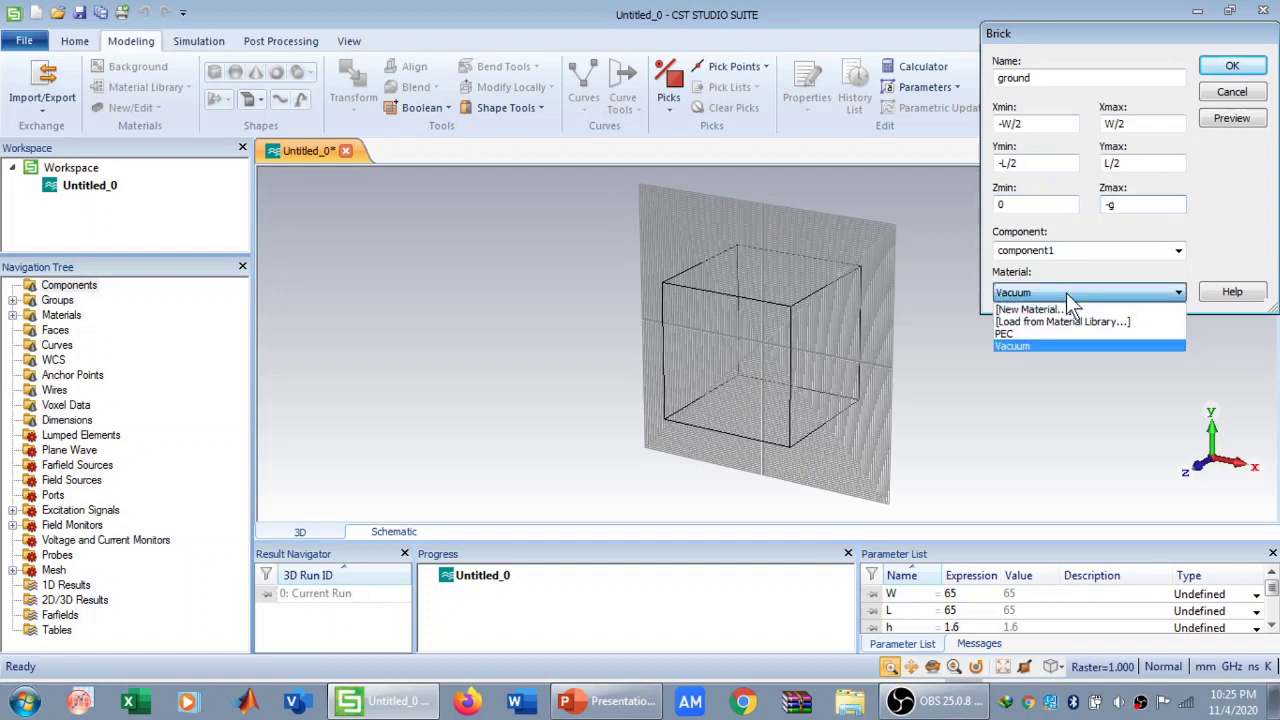
pyautogui.click(1037, 323)
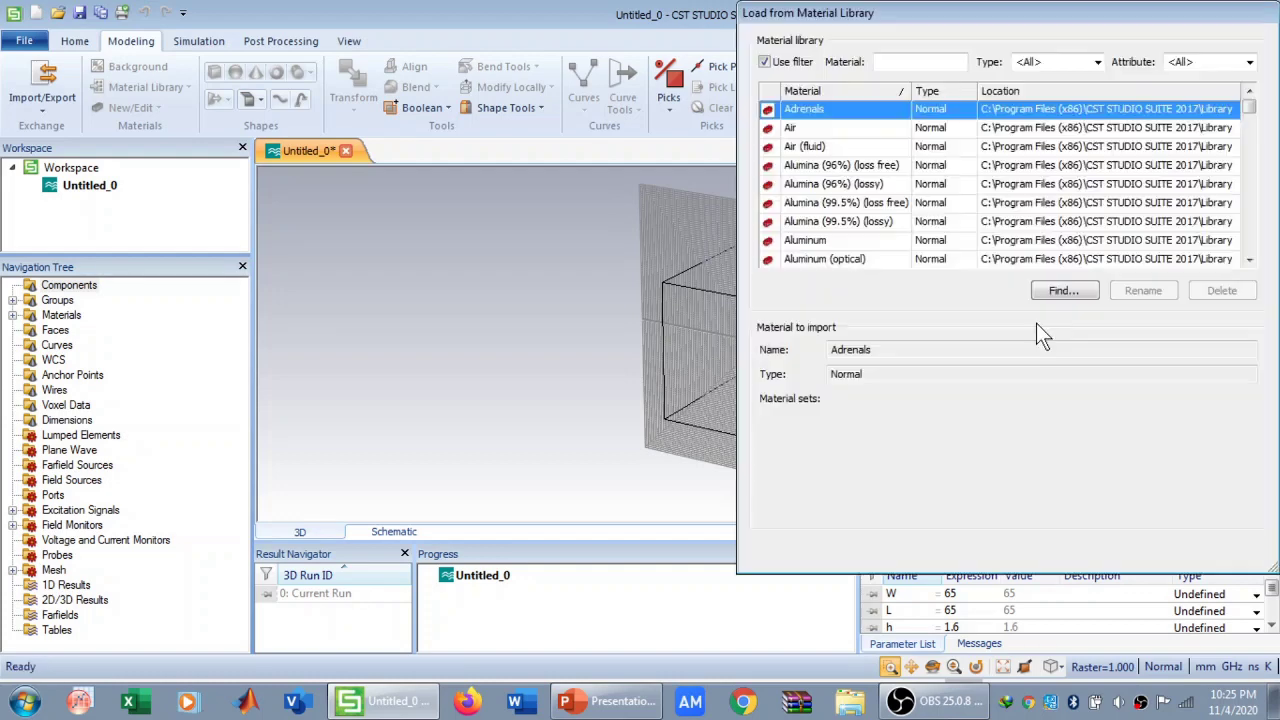
pyautogui.click(884, 62)
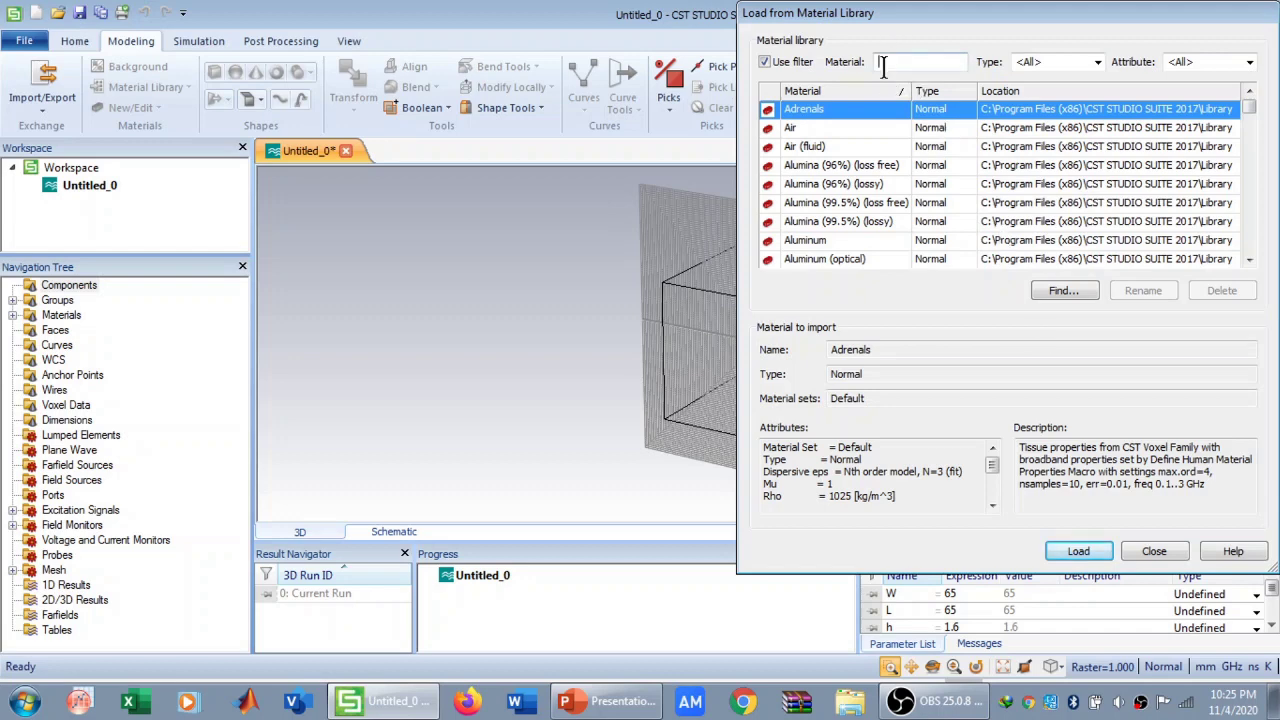
pyautogui.write('cop')
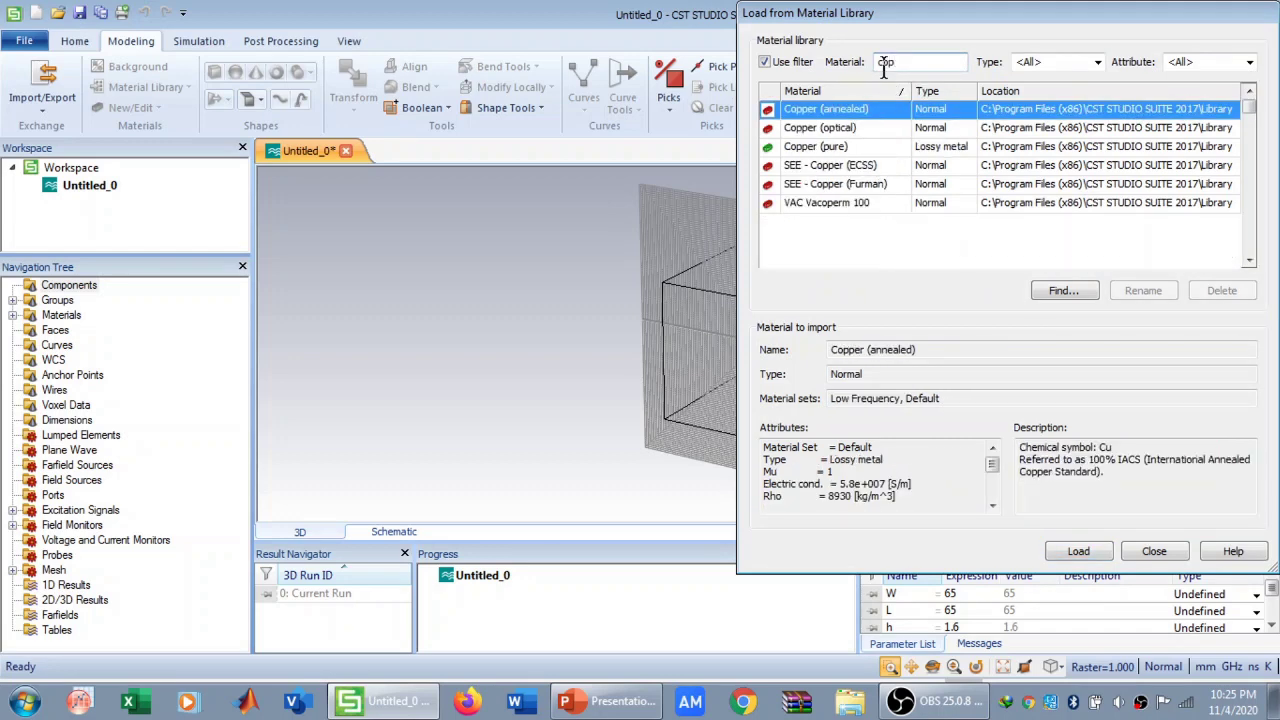
pyautogui.click(900, 146)
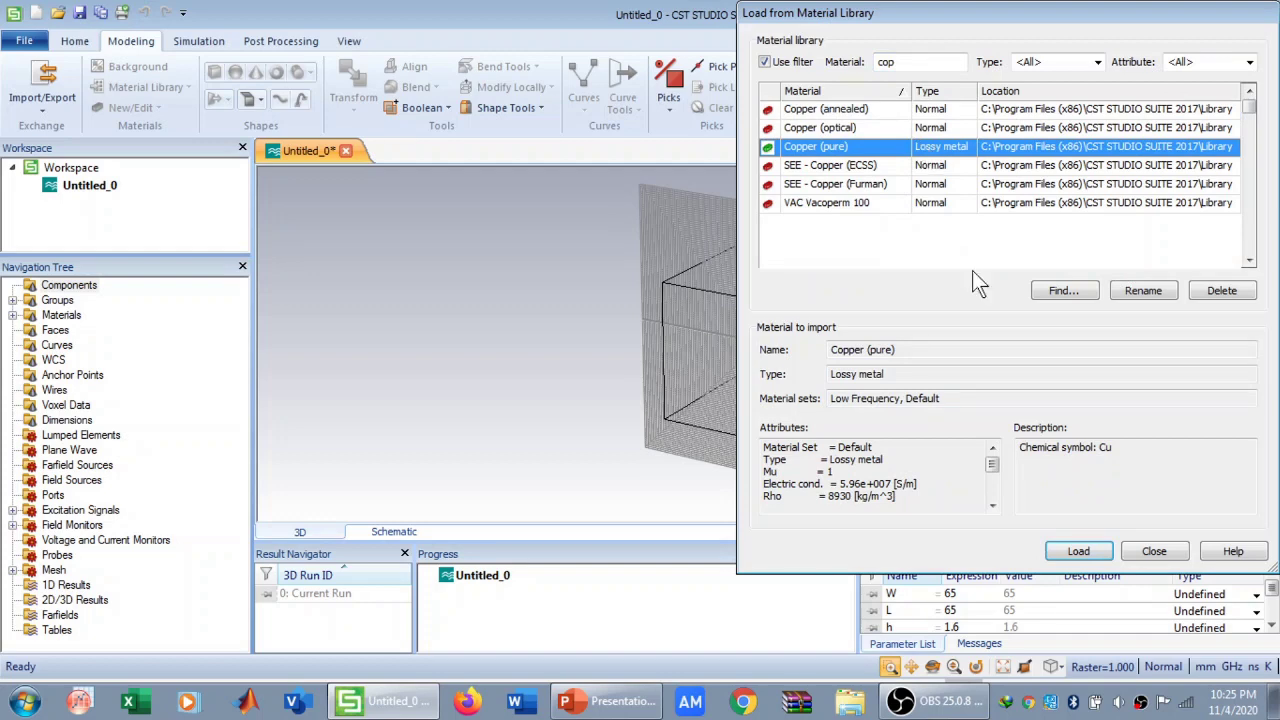
pyautogui.click(1066, 554)
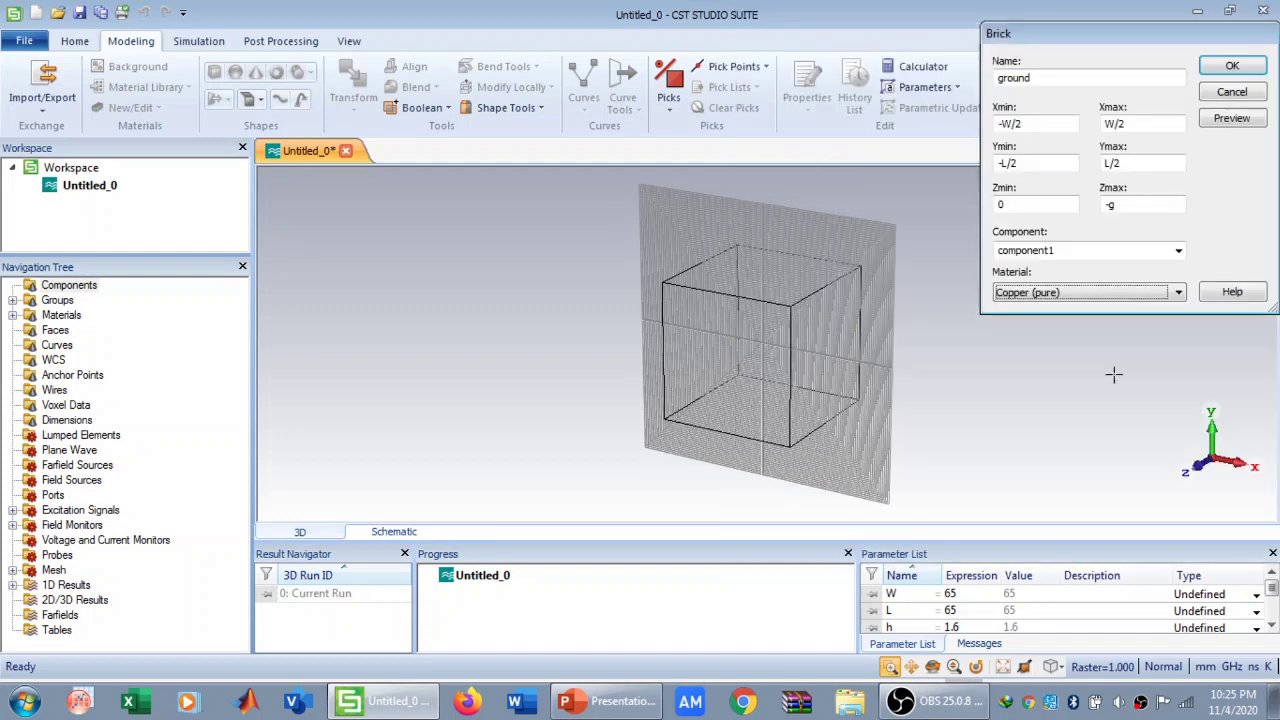
pyautogui.click(1226, 118)
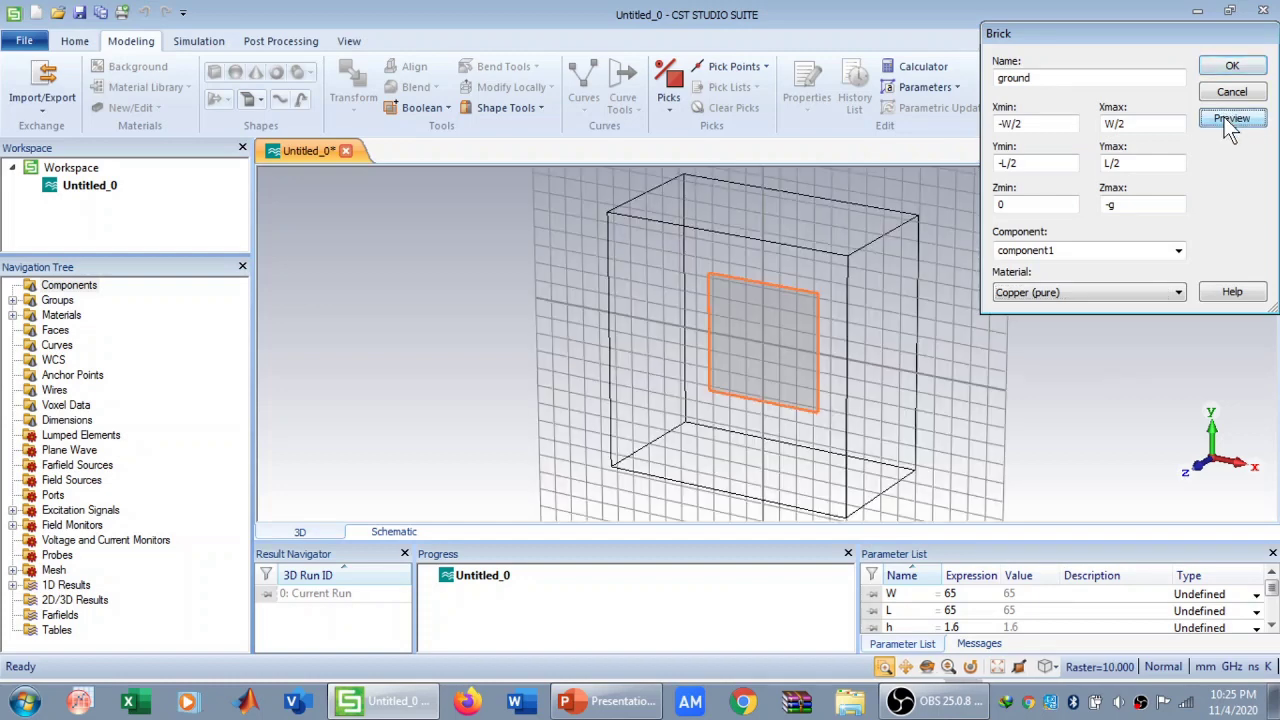
pyautogui.click(1232, 68)
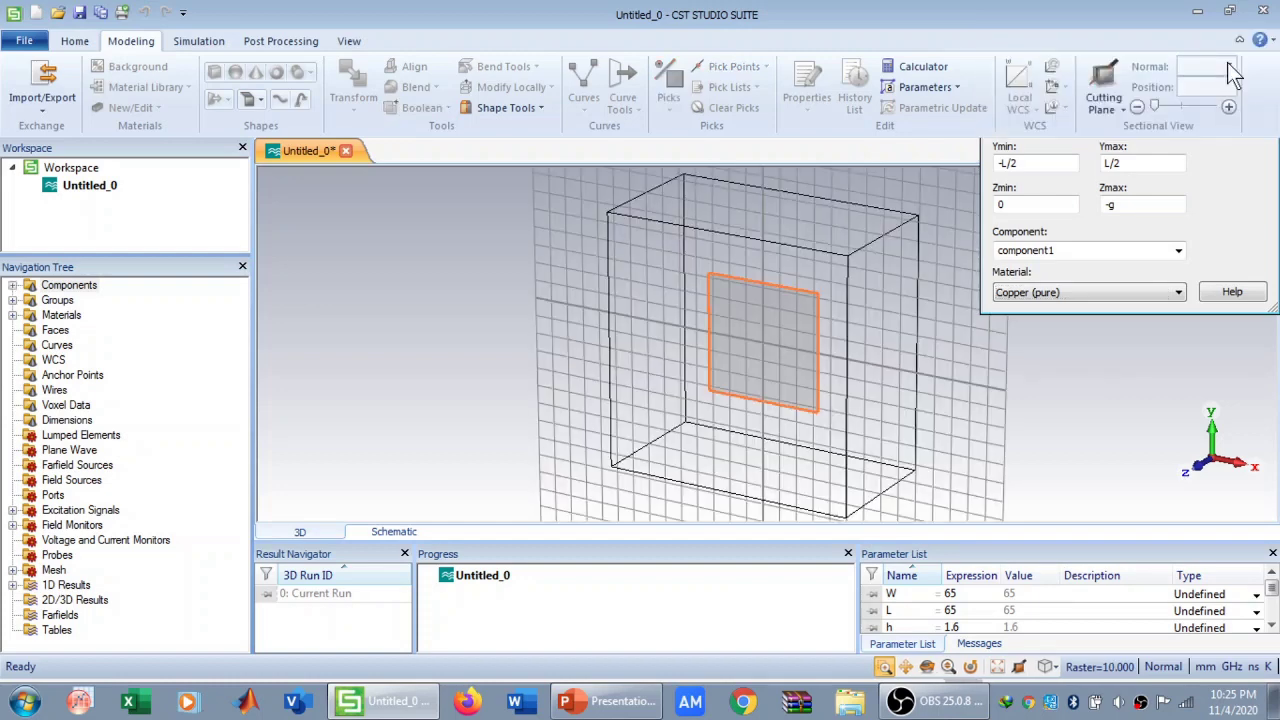
# Fit the model to the view and show it from the front.
pyautogui.click(997, 666)
pyautogui.click(1046, 666)
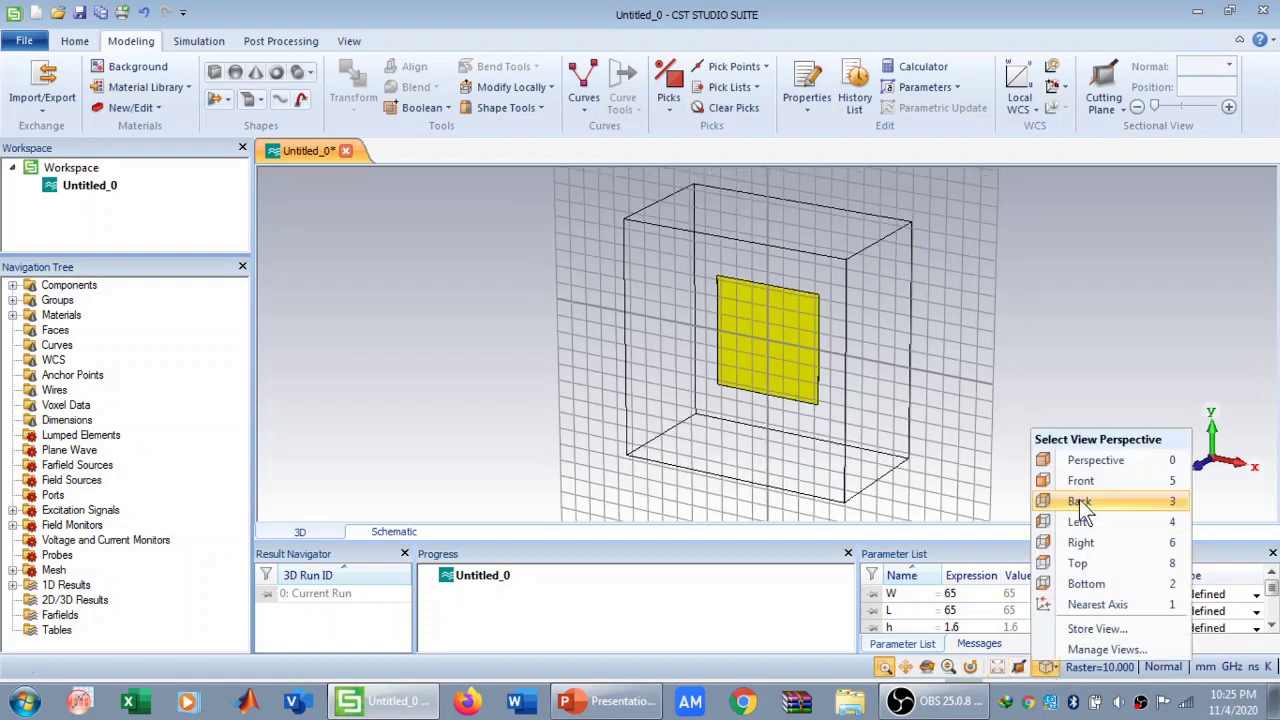
pyautogui.click(1080, 482)
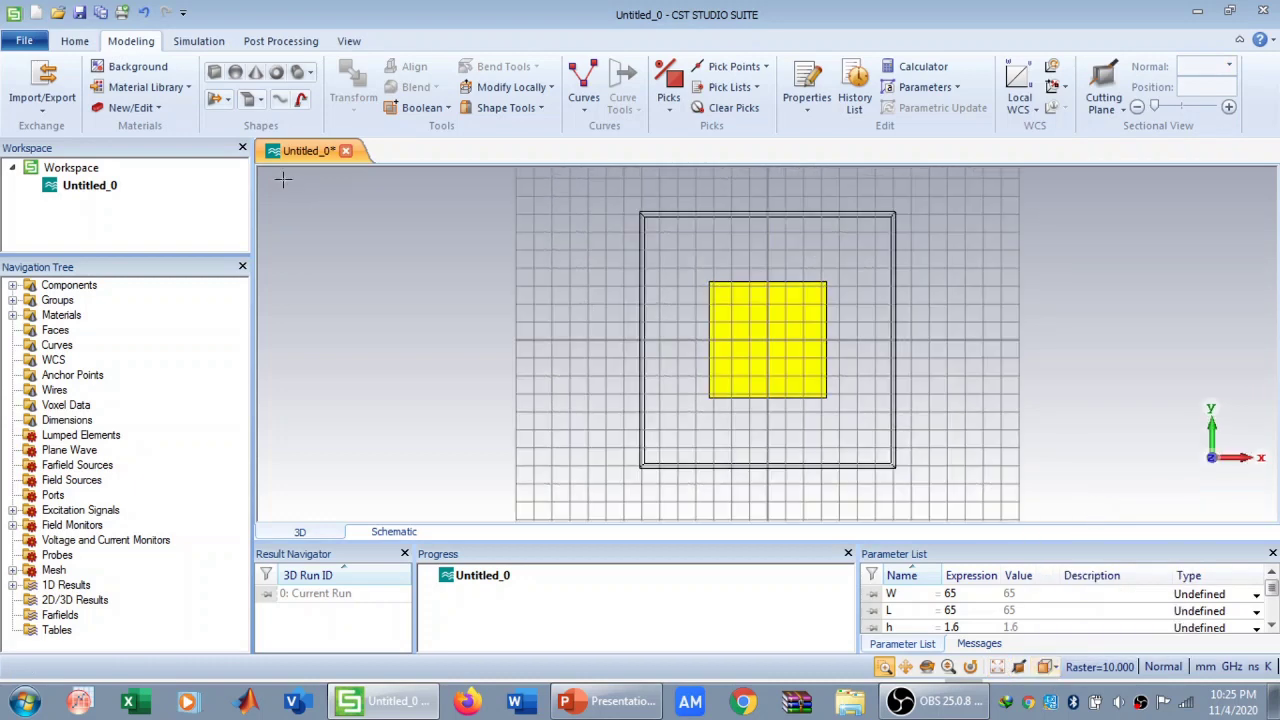
# Start a new brick defined by numeric coordinates and name it substrate.
pyautogui.click(215, 77)
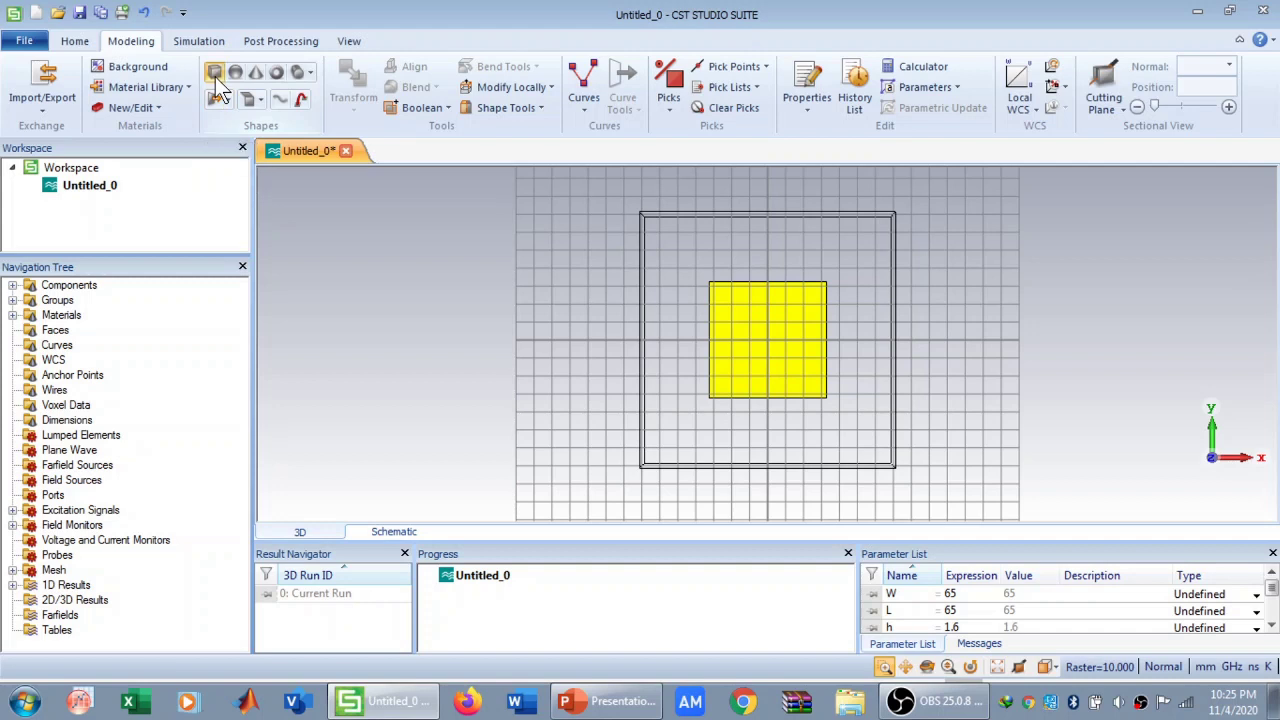
pyautogui.press('Escape')
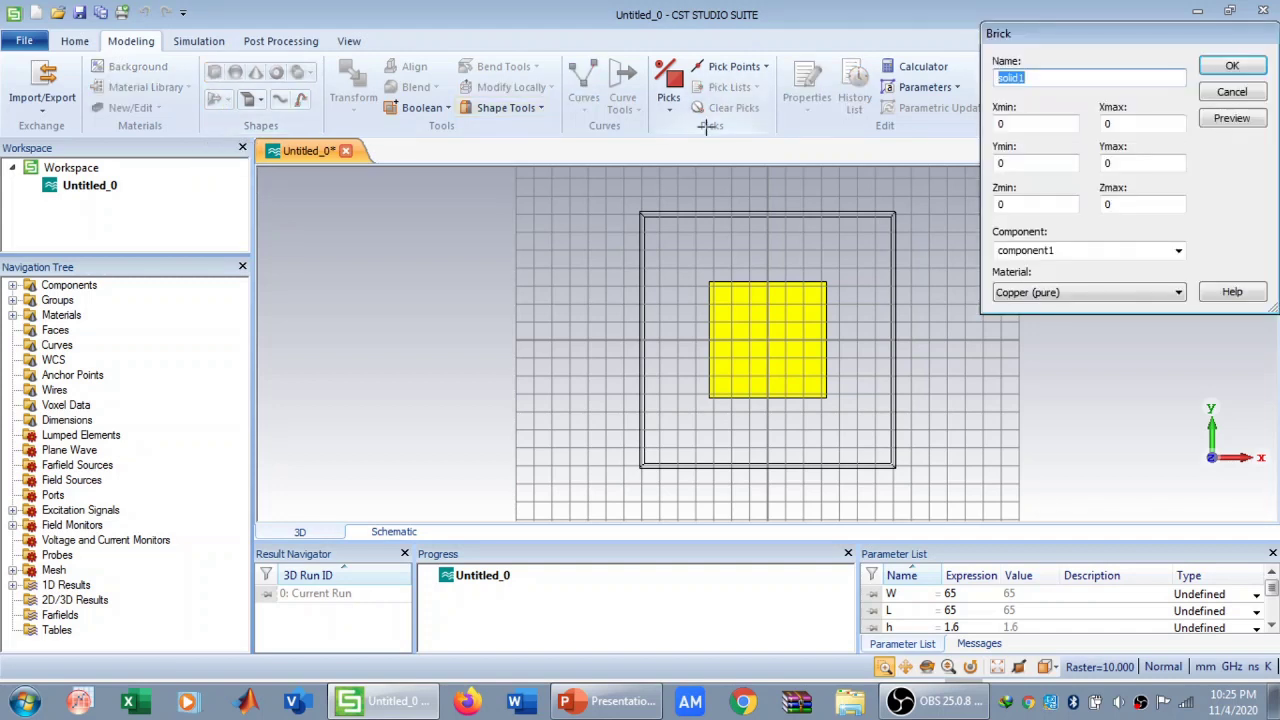
pyautogui.write('substrate')
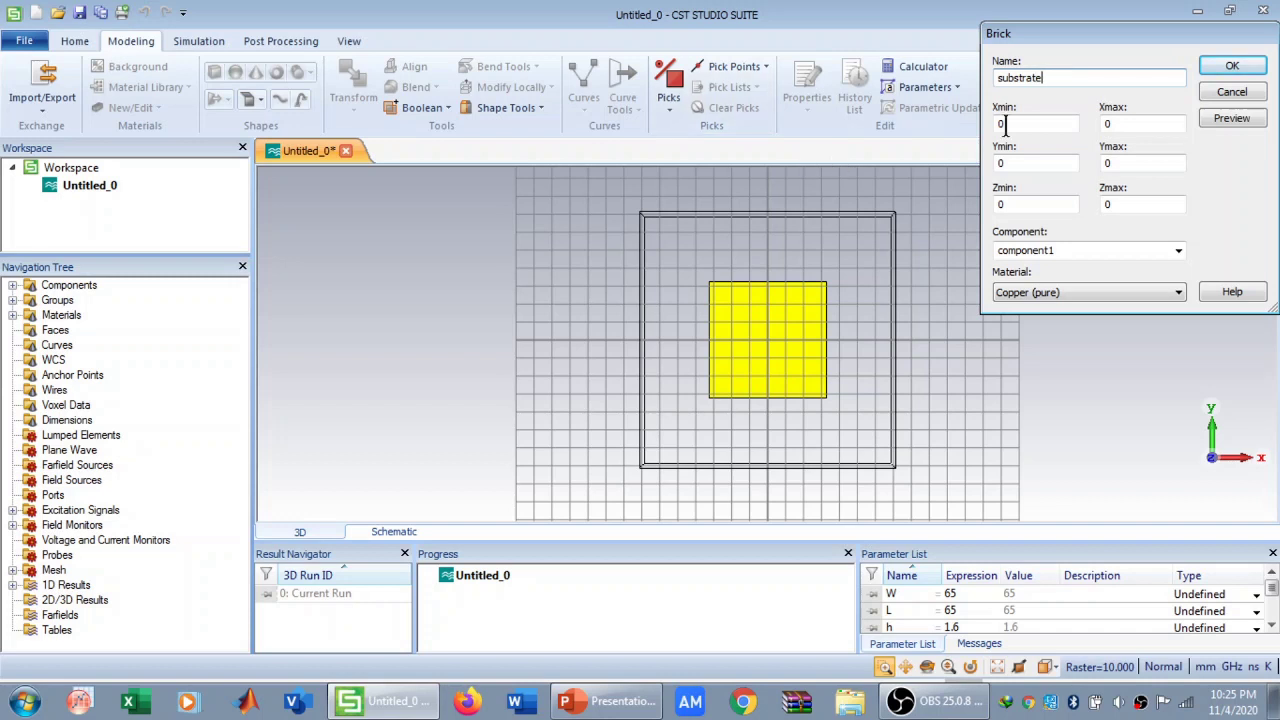
# Set the substrate brick's X extent from -W/2 to W/2.
pyautogui.click(1005, 124)
pyautogui.press('BackSpace')
pyautogui.write('-W')
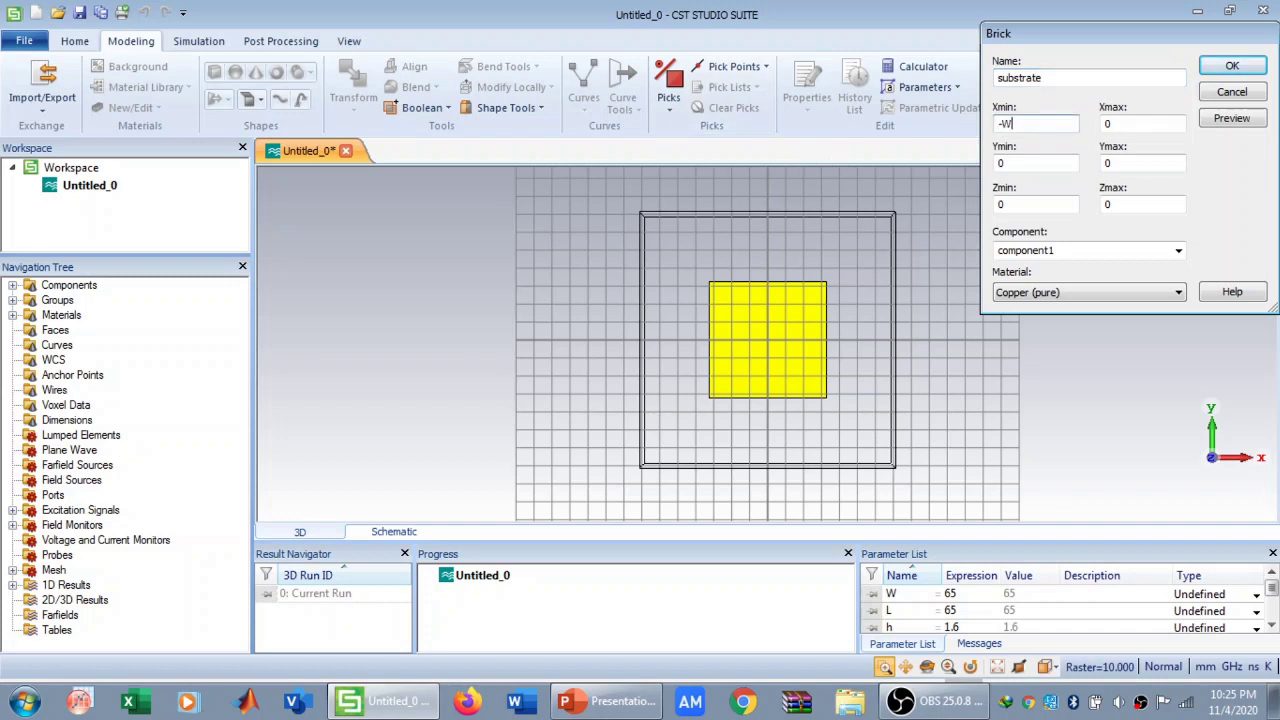
pyautogui.write('/2')
pyautogui.click(1137, 122)
pyautogui.press('BackSpace')
pyautogui.write('W/2')
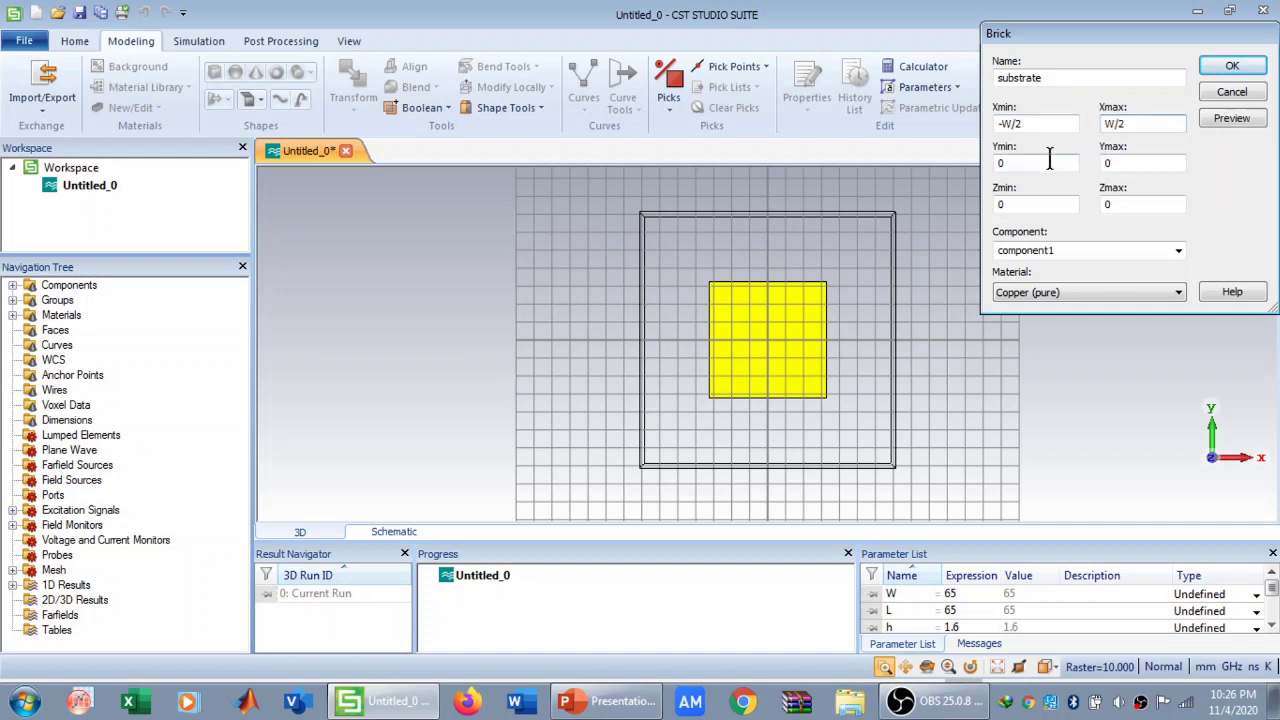
# Set the substrate brick's Y extent from -L/2 to L/2 and its maximum Z coordinate to h.
pyautogui.click(1050, 160)
pyautogui.press('BackSpace')
pyautogui.write('-L/2')
pyautogui.click(1139, 162)
pyautogui.press('BackSpace')
pyautogui.write('L/2')
pyautogui.click(1143, 203)
pyautogui.press('BackSpace')
pyautogui.write('h')
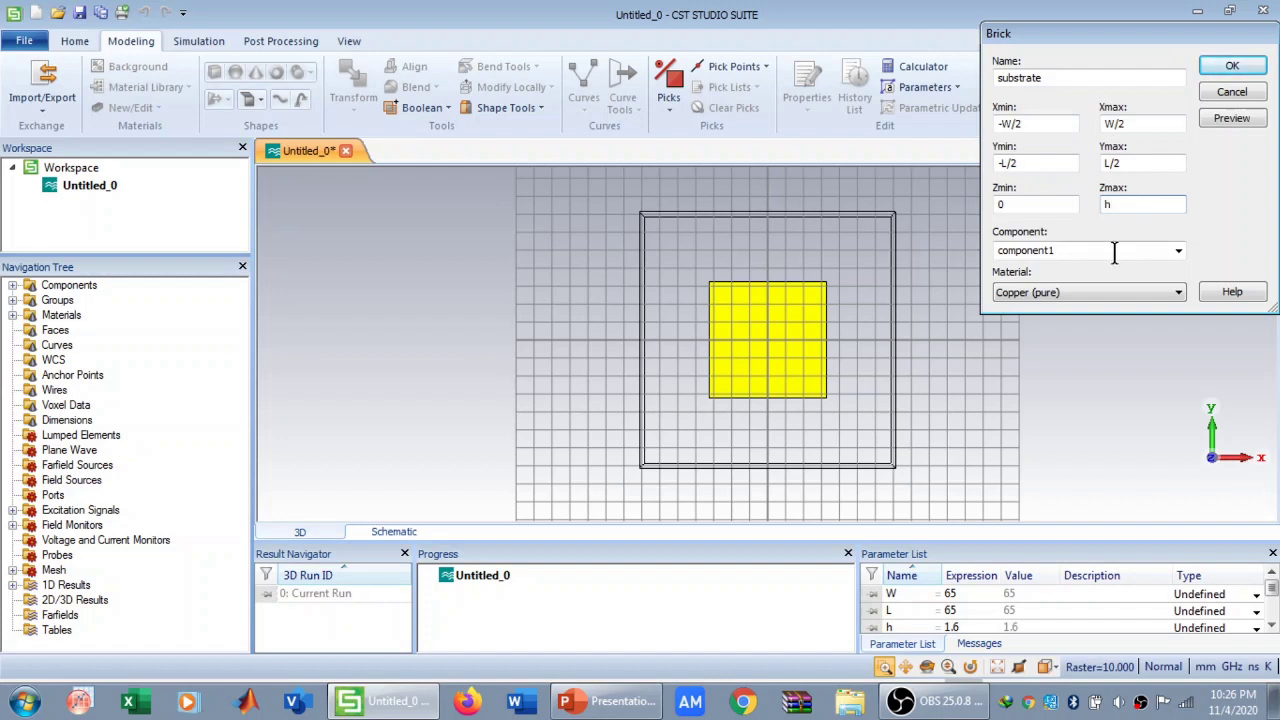
# Load FR-4 (lossy) from the material library for the substrate brick, then preview and create the brick.
pyautogui.click(1087, 295)
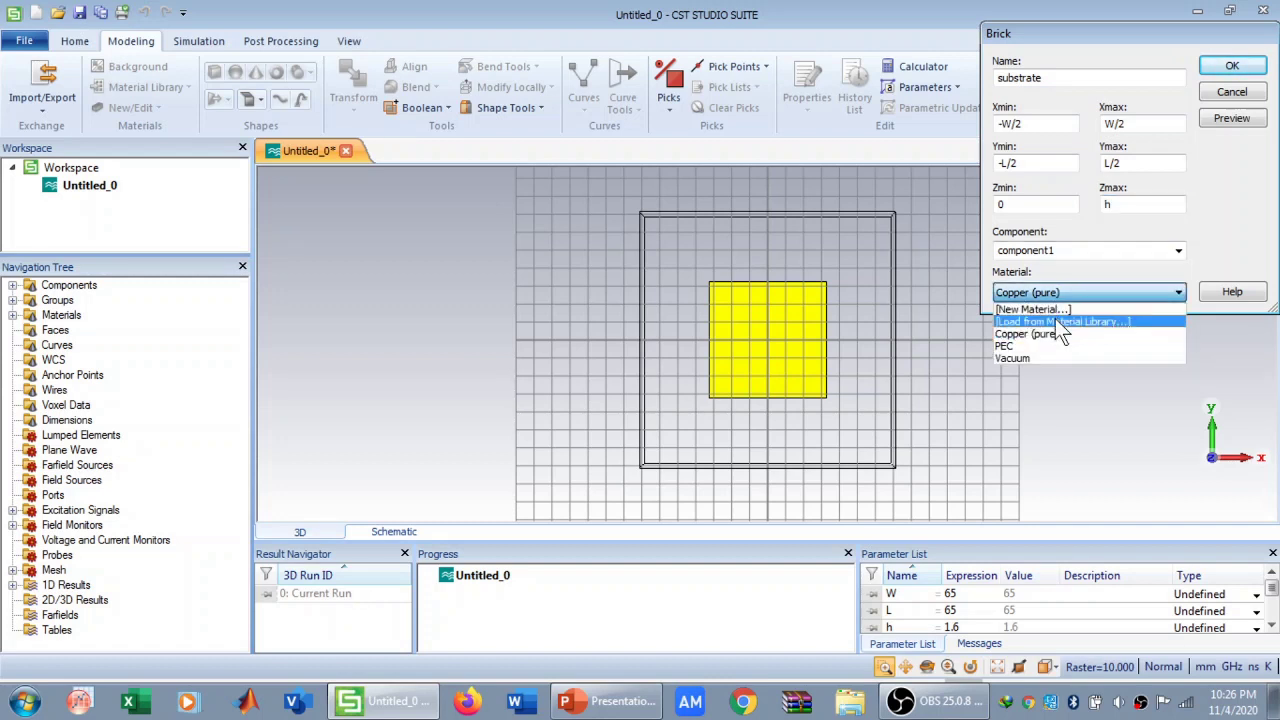
pyautogui.click(1052, 322)
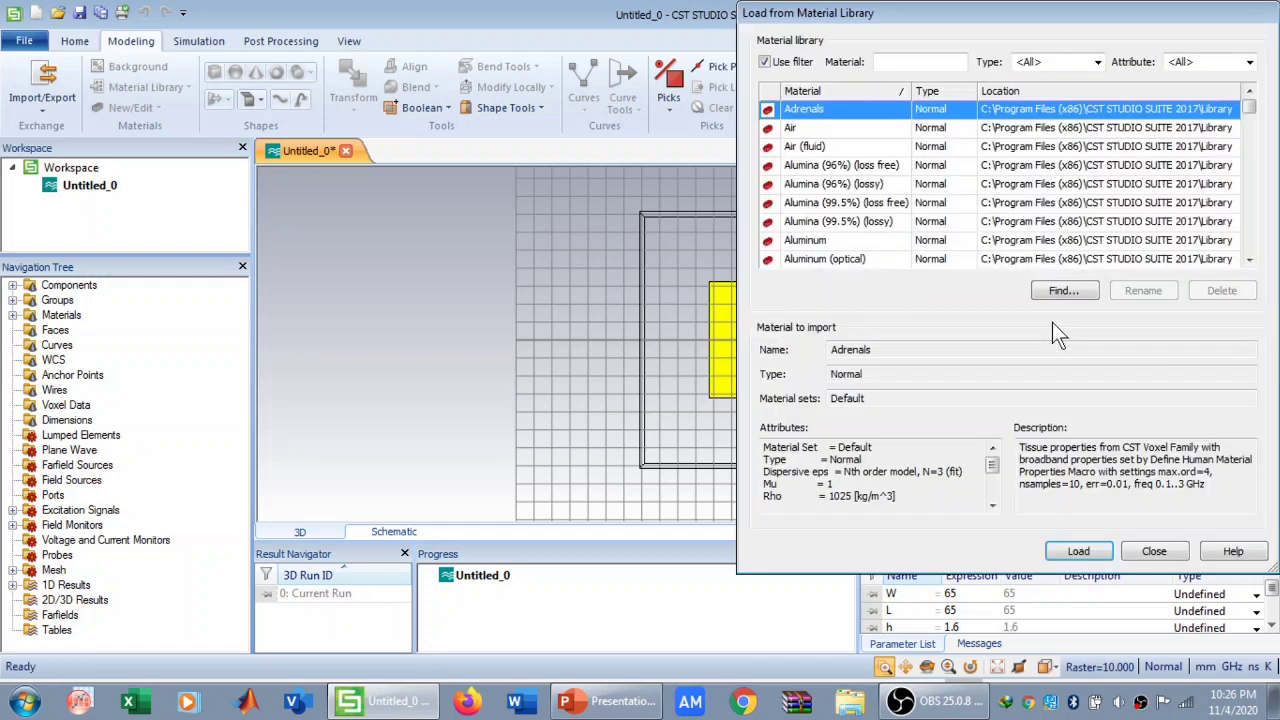
pyautogui.click(916, 62)
pyautogui.write('fr')
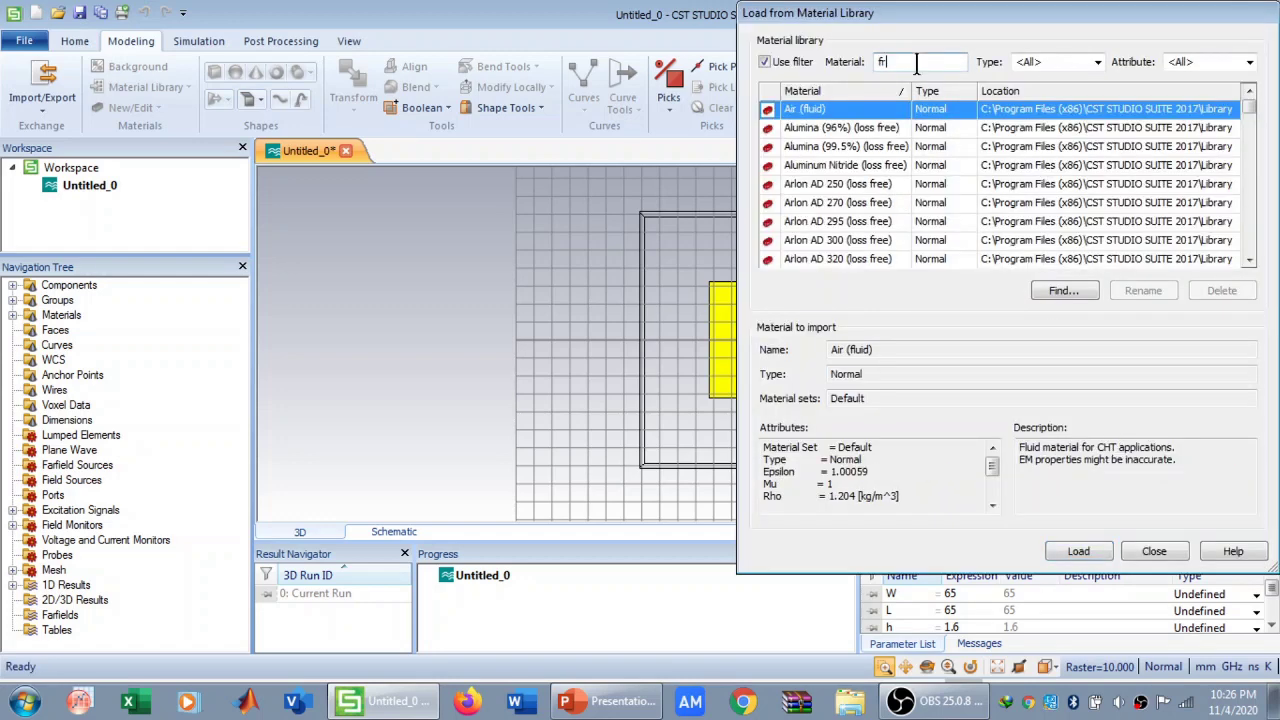
pyautogui.write('-')
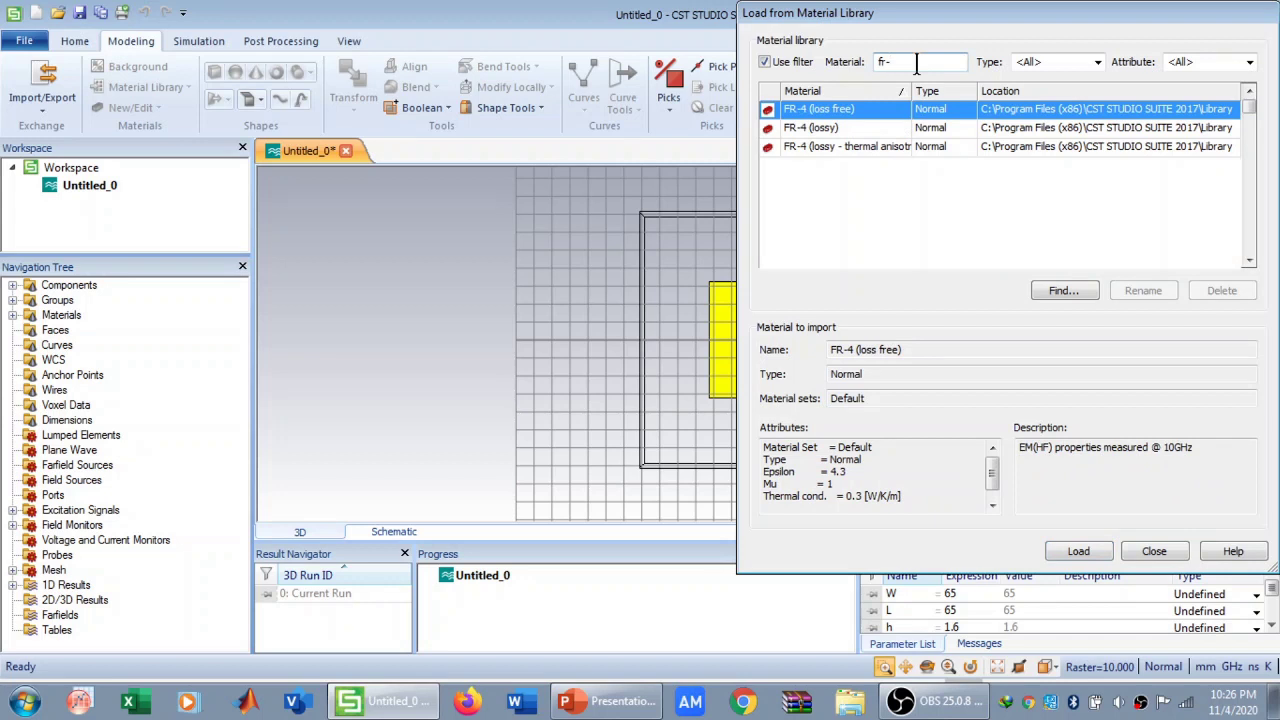
pyautogui.click(909, 122)
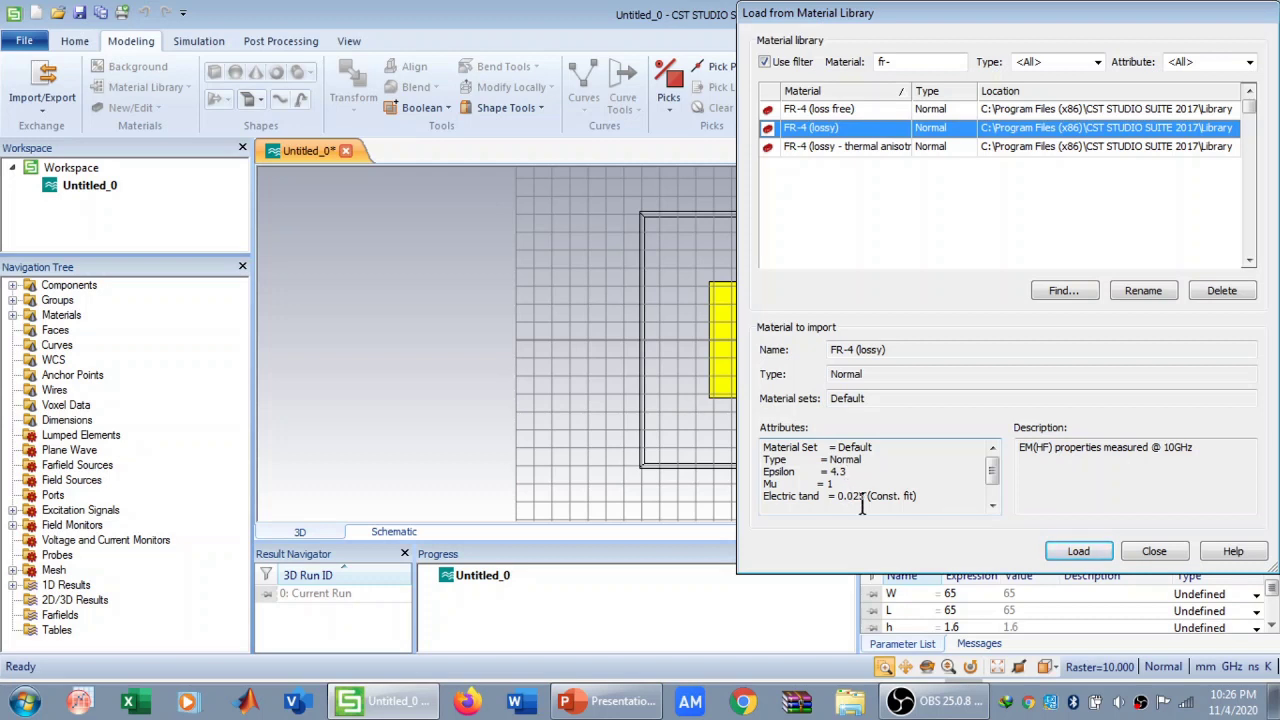
pyautogui.click(1077, 552)
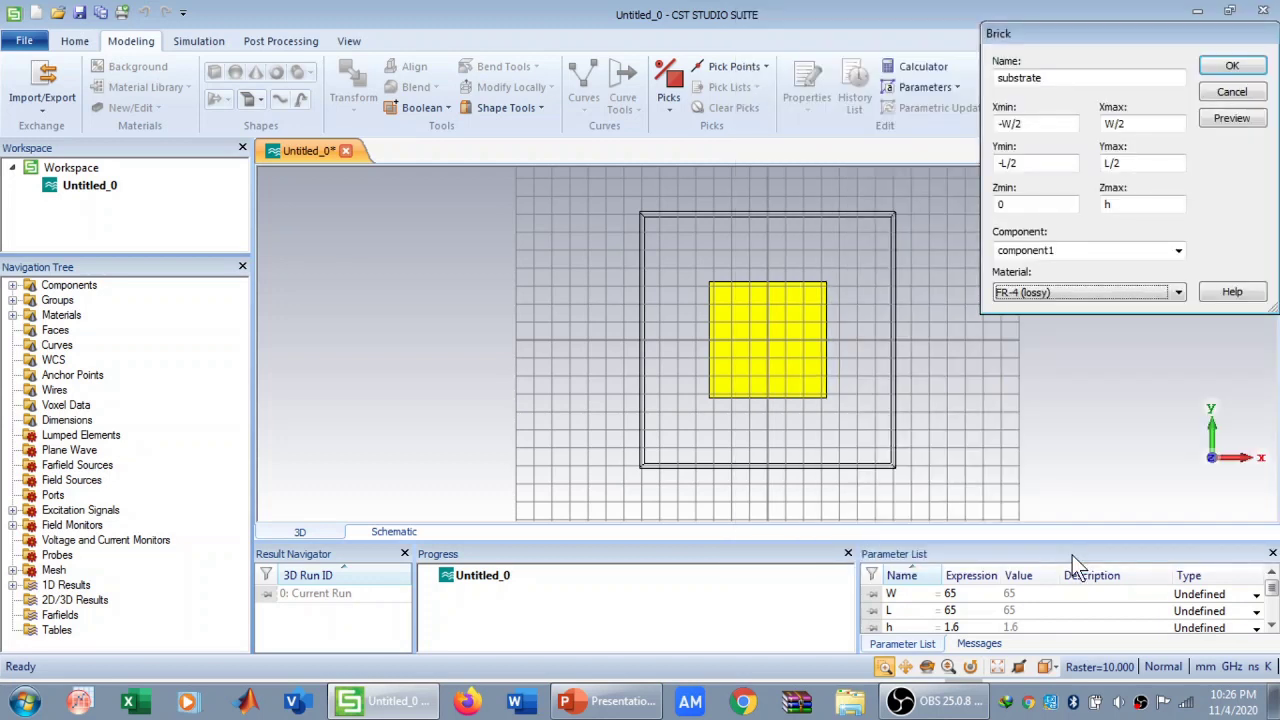
pyautogui.click(1231, 120)
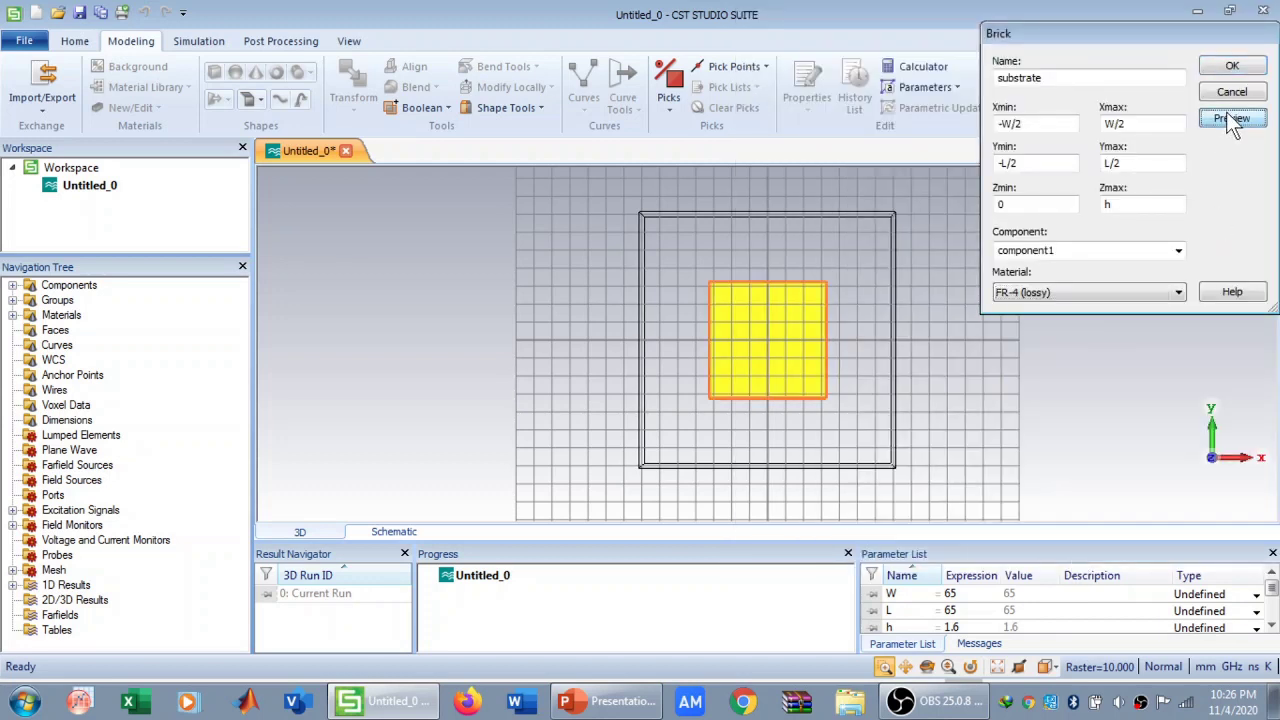
pyautogui.click(1230, 68)
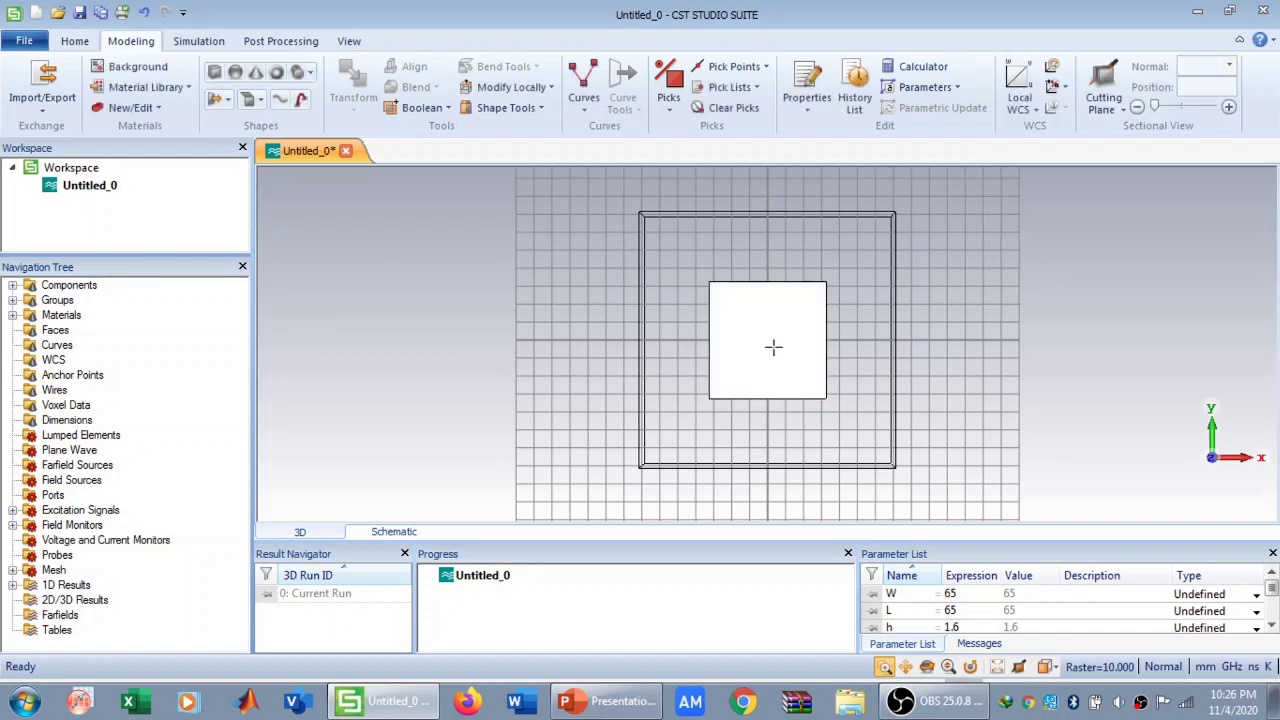
# Start a new brick defined by numeric coordinates and name it patch.
pyautogui.click(214, 73)
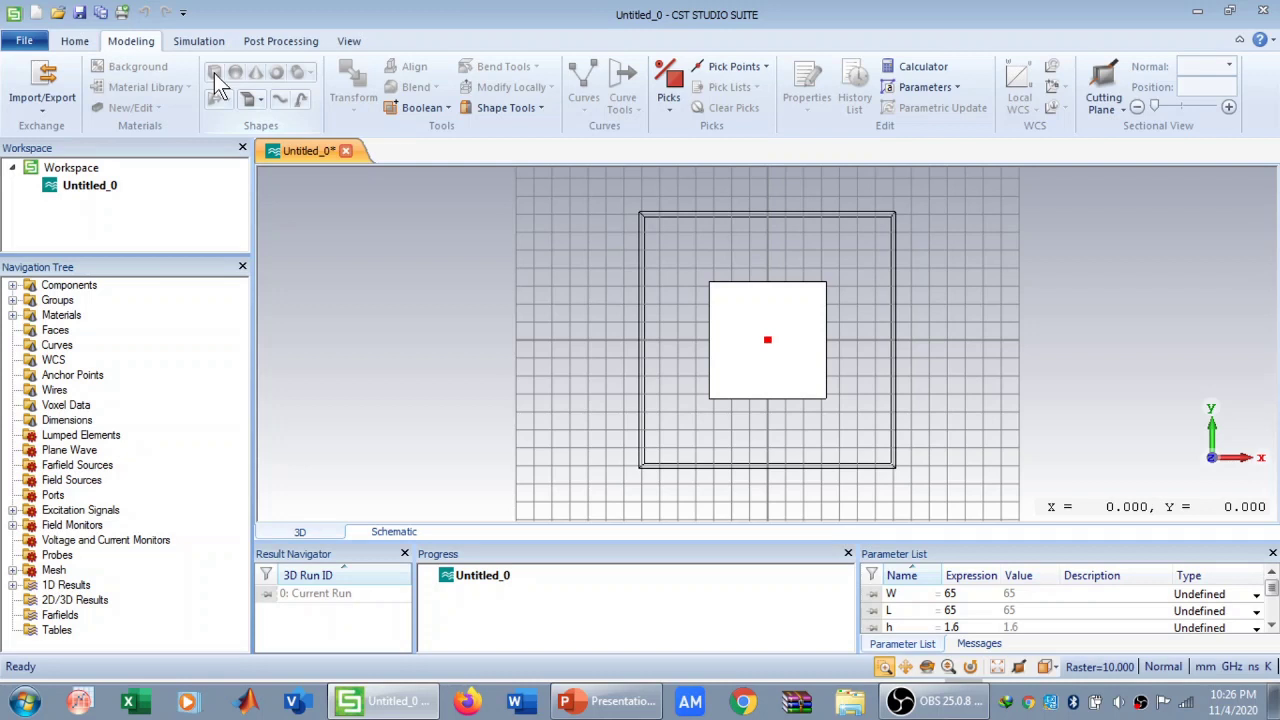
pyautogui.press('Escape')
pyautogui.write('patch')
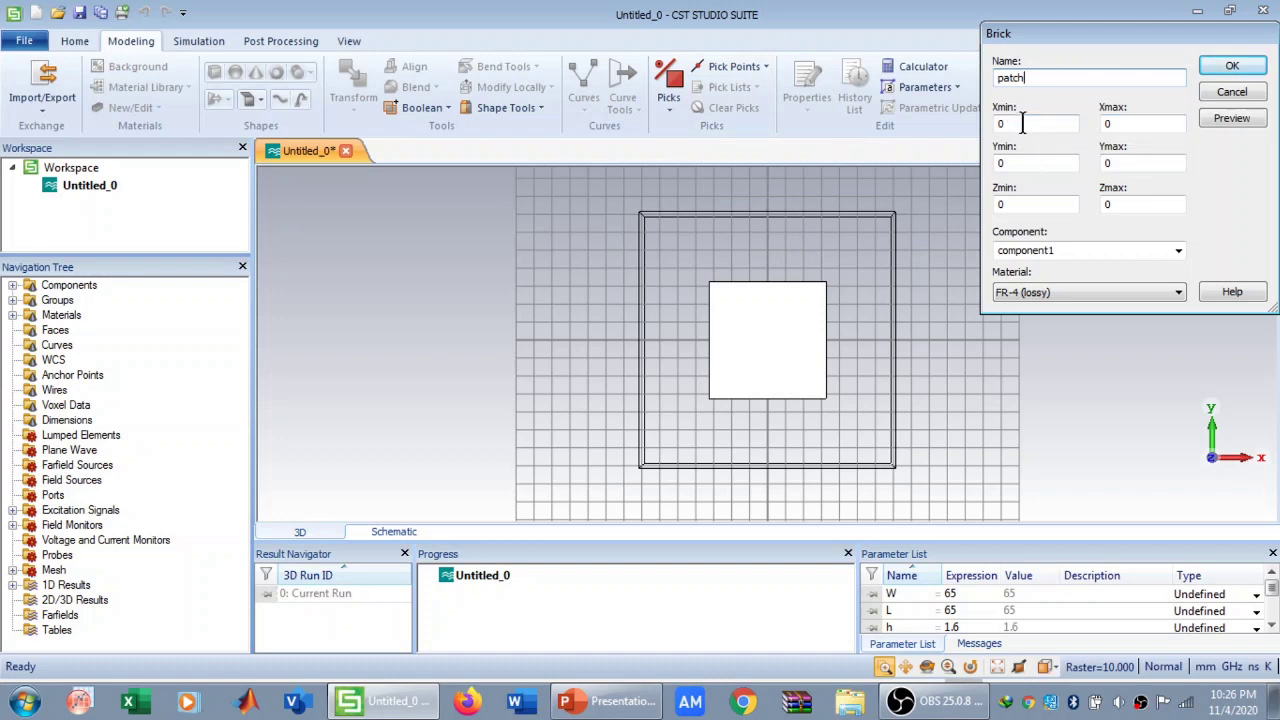
# Set the patch brick's X extent from -wp/2 to wp/2.
pyautogui.click(1022, 123)
pyautogui.press('BackSpace')
pyautogui.write('-')
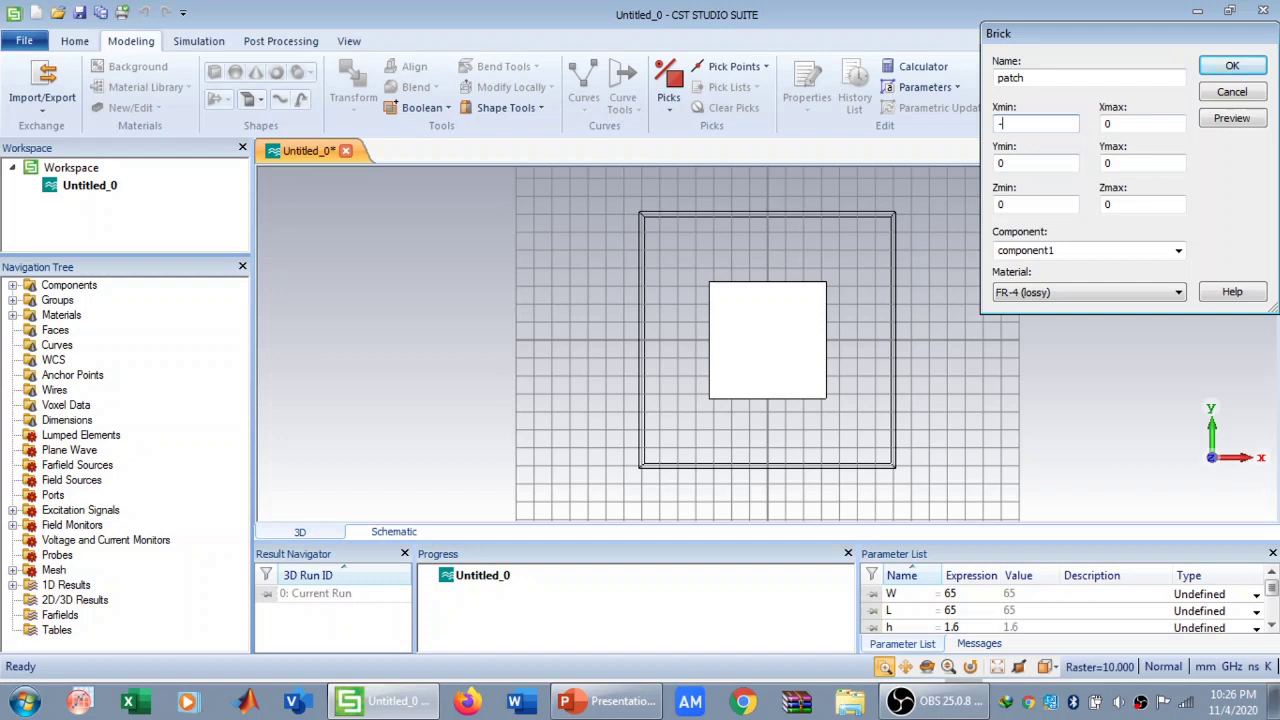
pyautogui.write('wp/2')
pyautogui.click(1109, 122)
pyautogui.press('BackSpace')
pyautogui.write('wp/2')
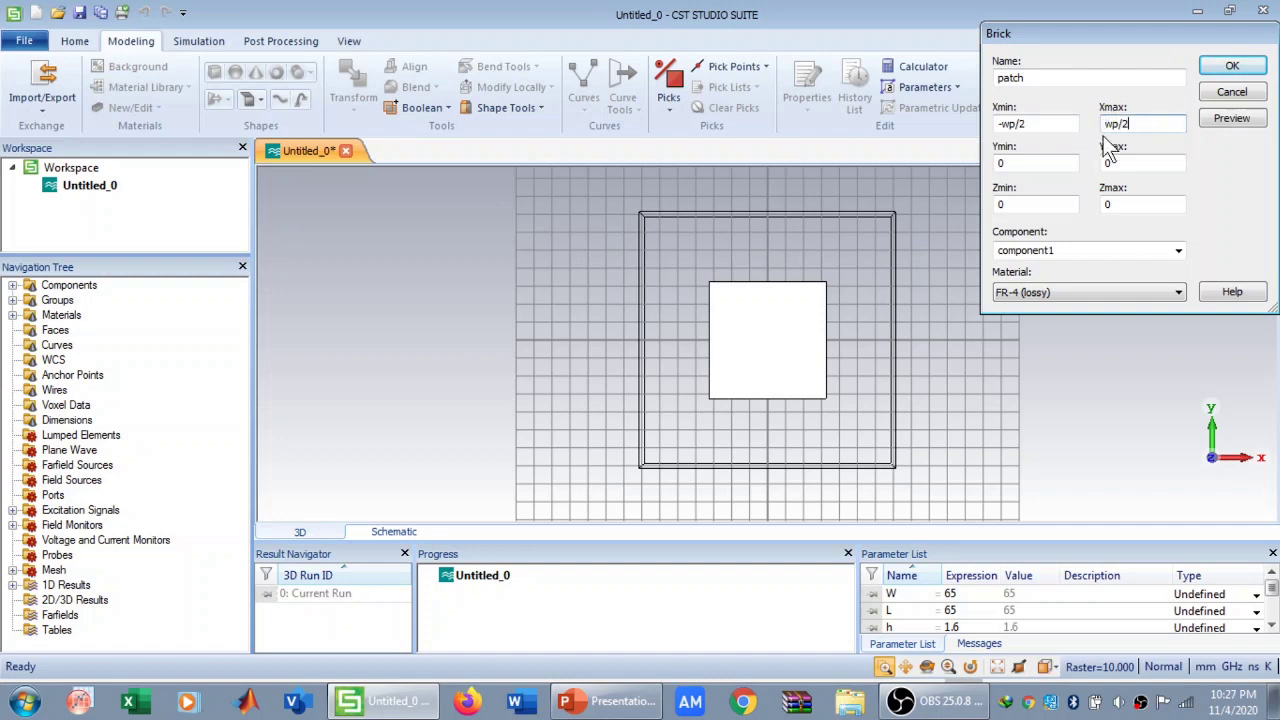
# Set the patch brick's Y extent from -lp/2 to lp/2.
pyautogui.click(1007, 163)
pyautogui.press('BackSpace')
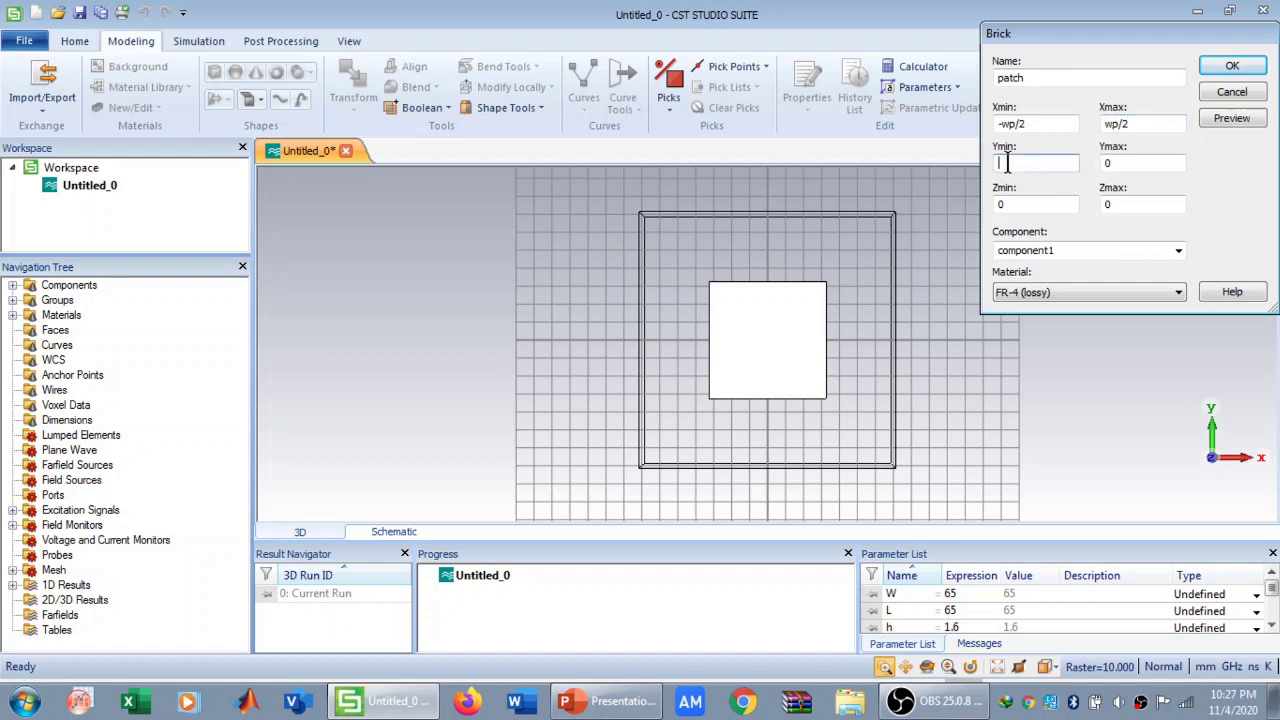
pyautogui.write('-lp/2')
pyautogui.click(1109, 163)
pyautogui.press('BackSpace')
pyautogui.write('lp/2')
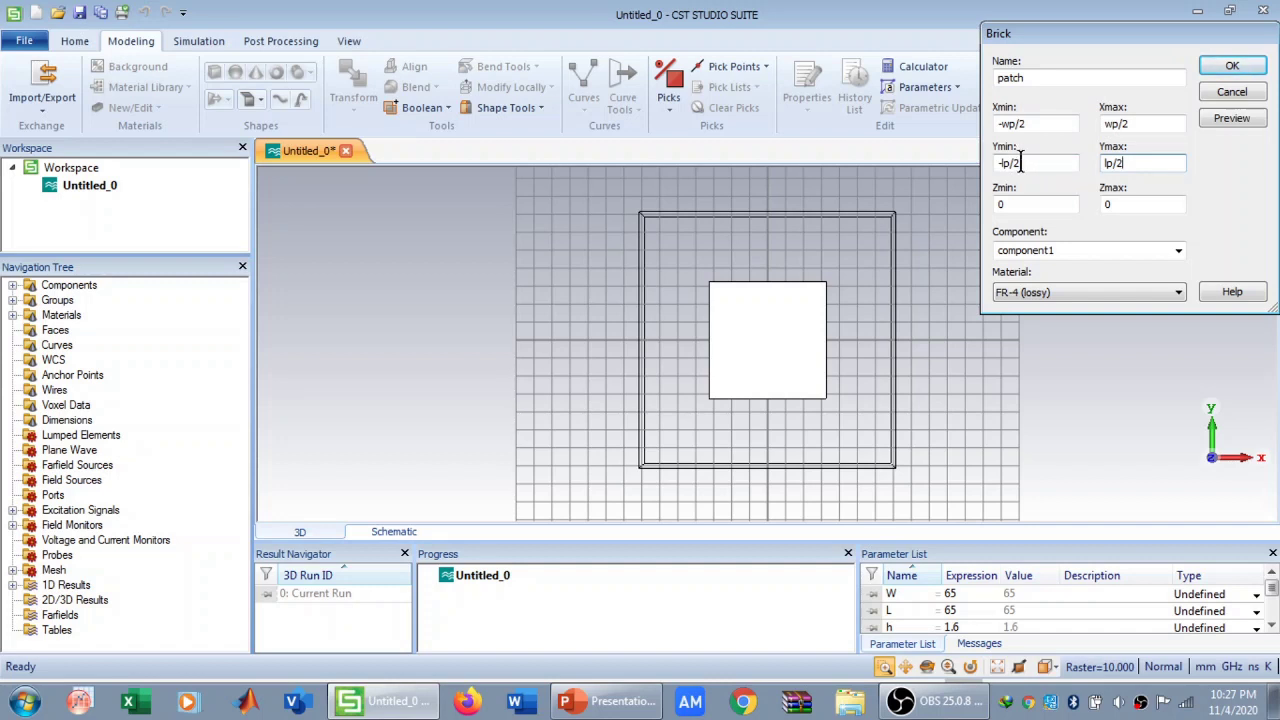
# Set the patch brick's Z extent from h to h+g.
pyautogui.click(1113, 205)
pyautogui.click(1019, 205)
pyautogui.press('BackSpace')
pyautogui.write('h')
pyautogui.click(1109, 207)
pyautogui.press('BackSpace')
pyautogui.write('h+h')
# Assign the already loaded Copper (pure) material to the patch brick and preview its shape.
pyautogui.click(1133, 292)
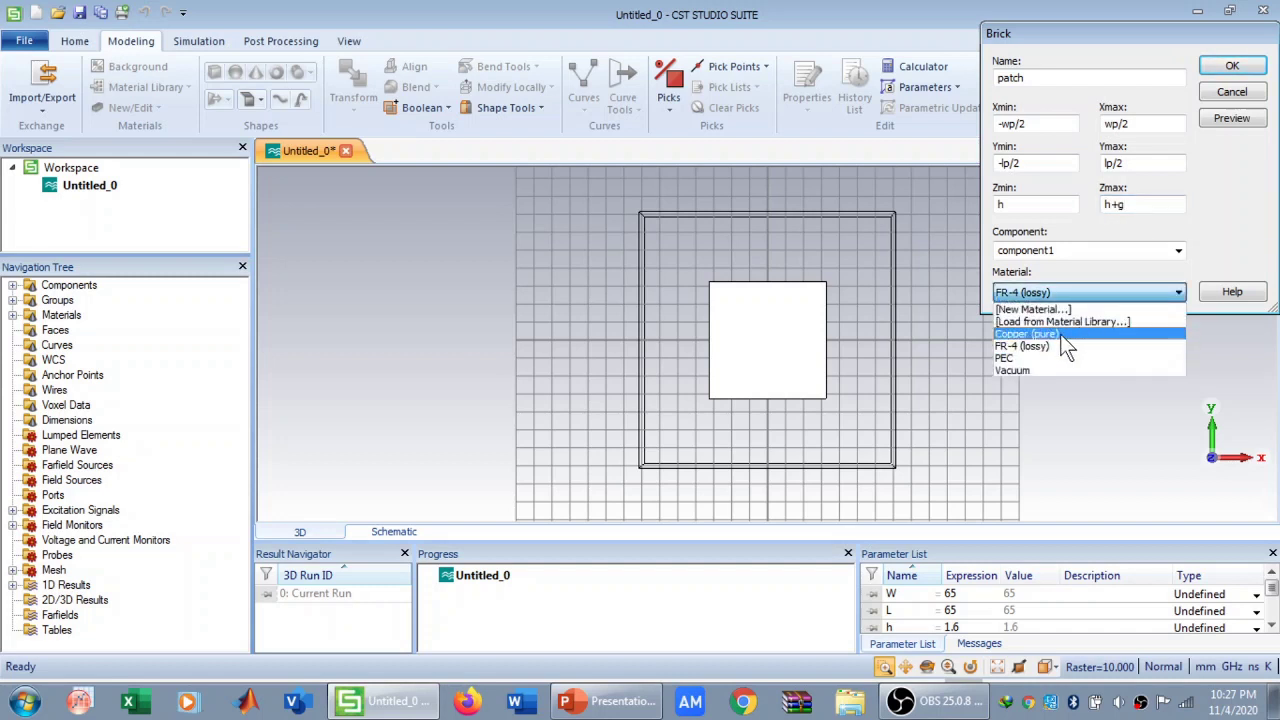
pyautogui.click(1060, 334)
pyautogui.click(1237, 120)
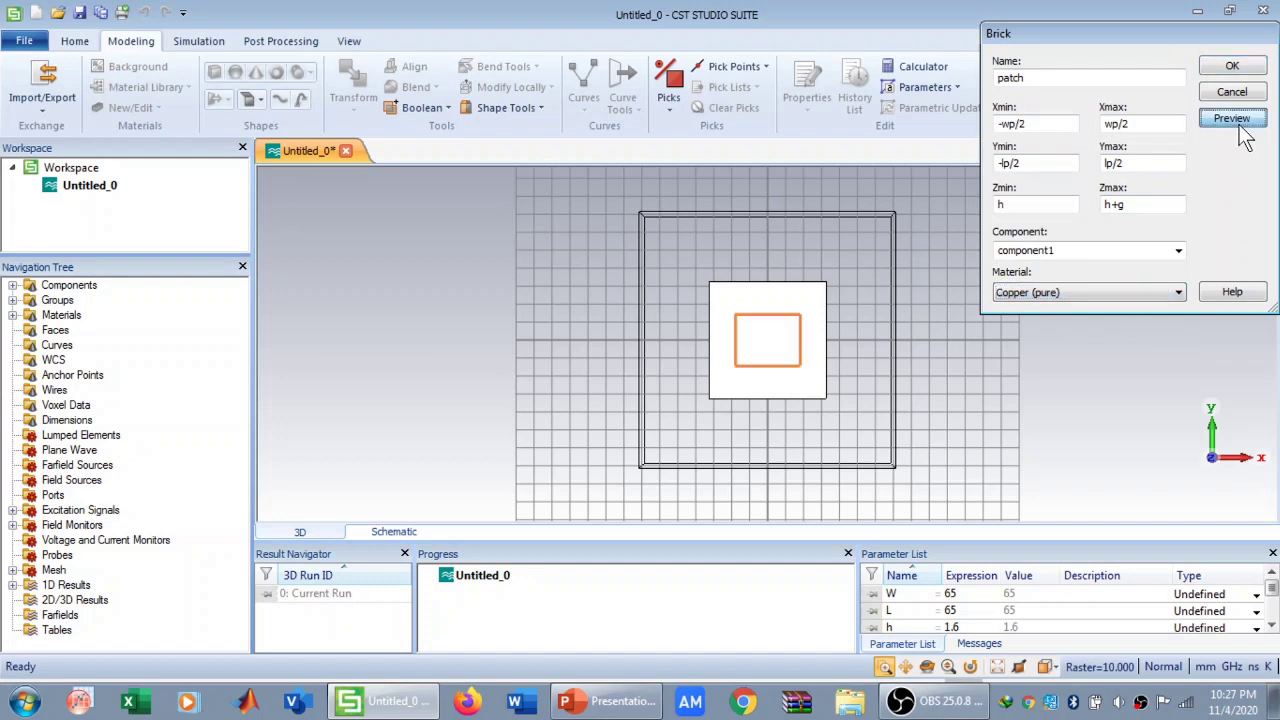
# Create the patch brick with the entered settings and inspect the model from the front.
pyautogui.click(1234, 68)
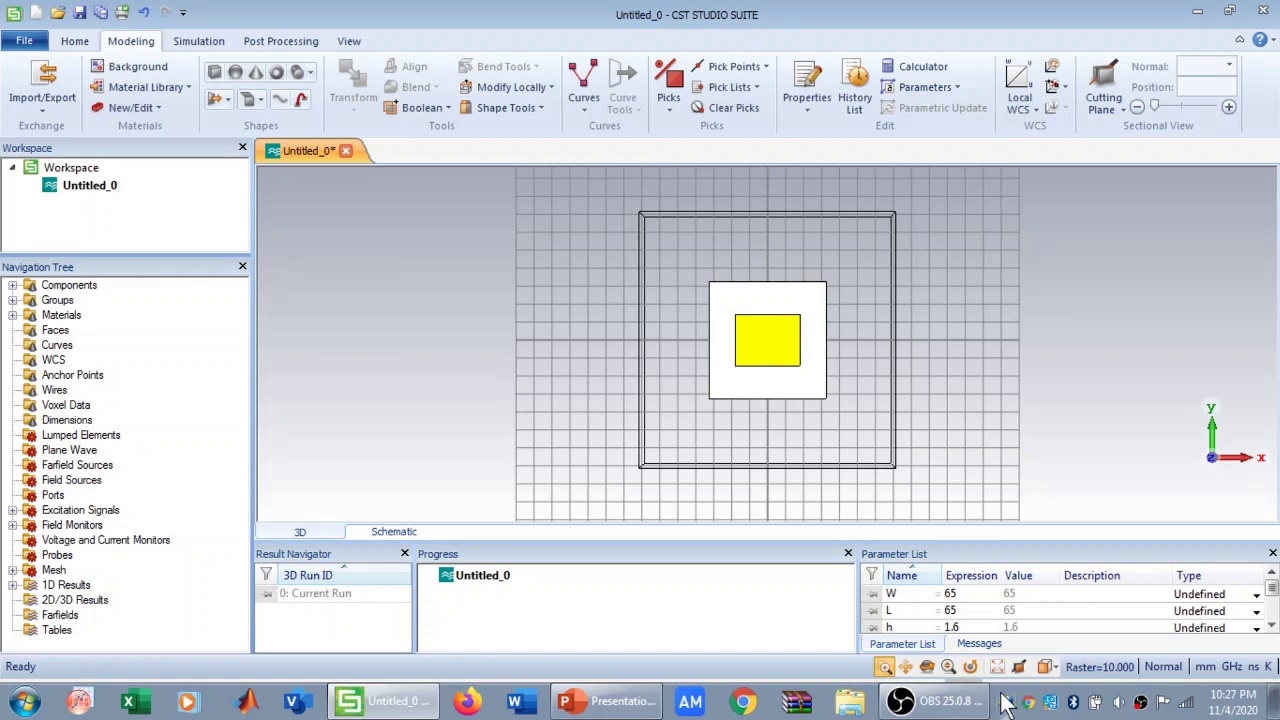
pyautogui.click(928, 668)
pyautogui.moveTo(764, 323); pyautogui.dragTo(866, 448)
pyautogui.click(1046, 667)
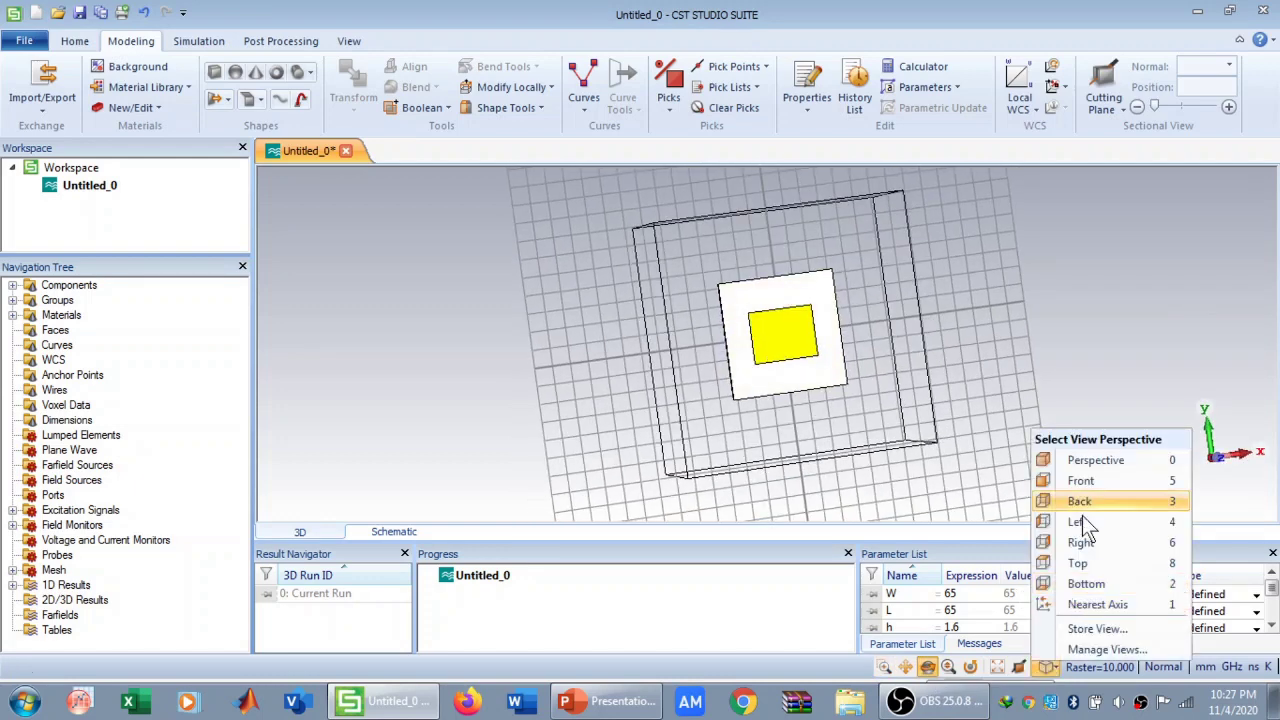
pyautogui.click(1089, 487)
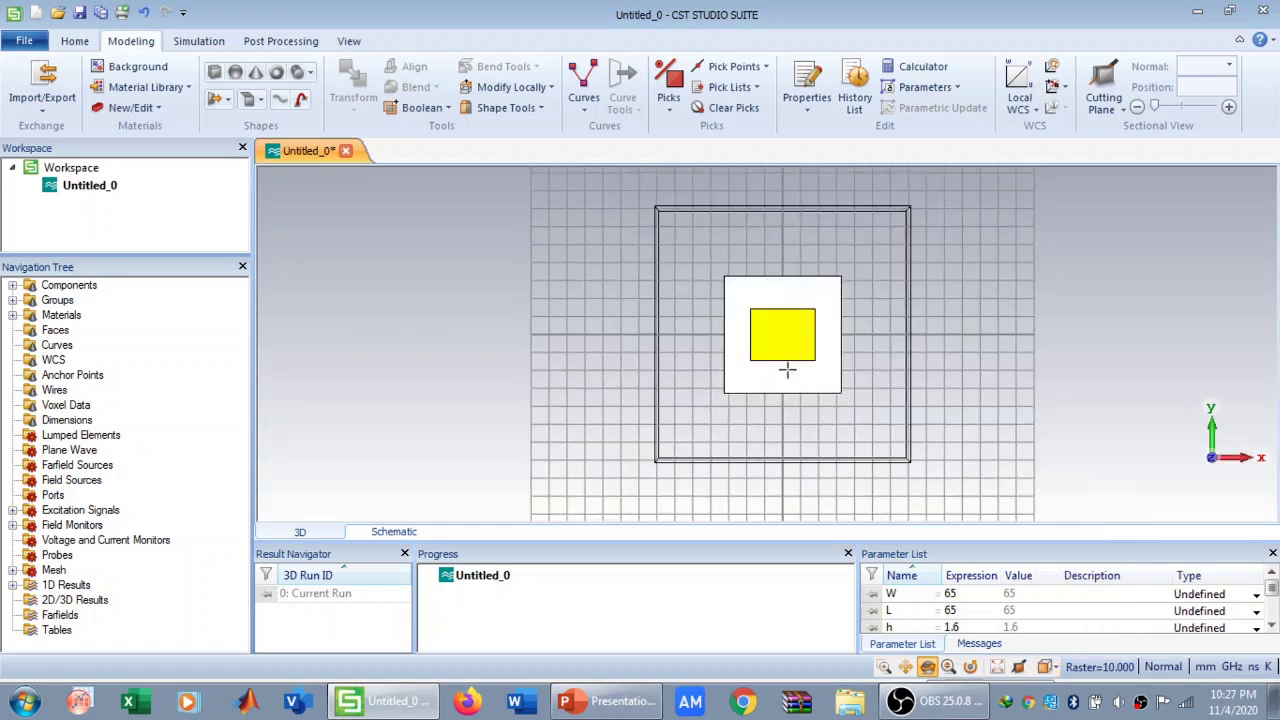
pyautogui.moveTo(766, 377); pyautogui.dragTo(763, 446)
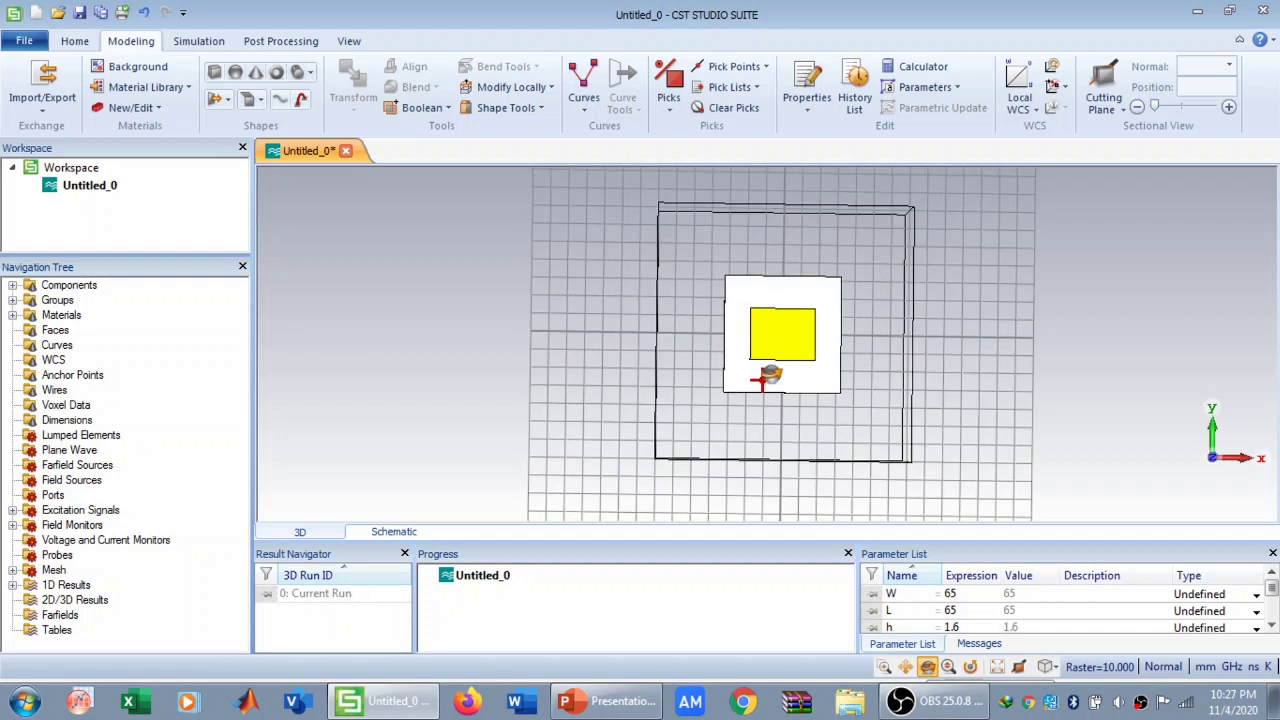
# Pick the center of the substrate's top-face edge on the negative-Y side and align the local WCS with that point.
pyautogui.click(884, 667)
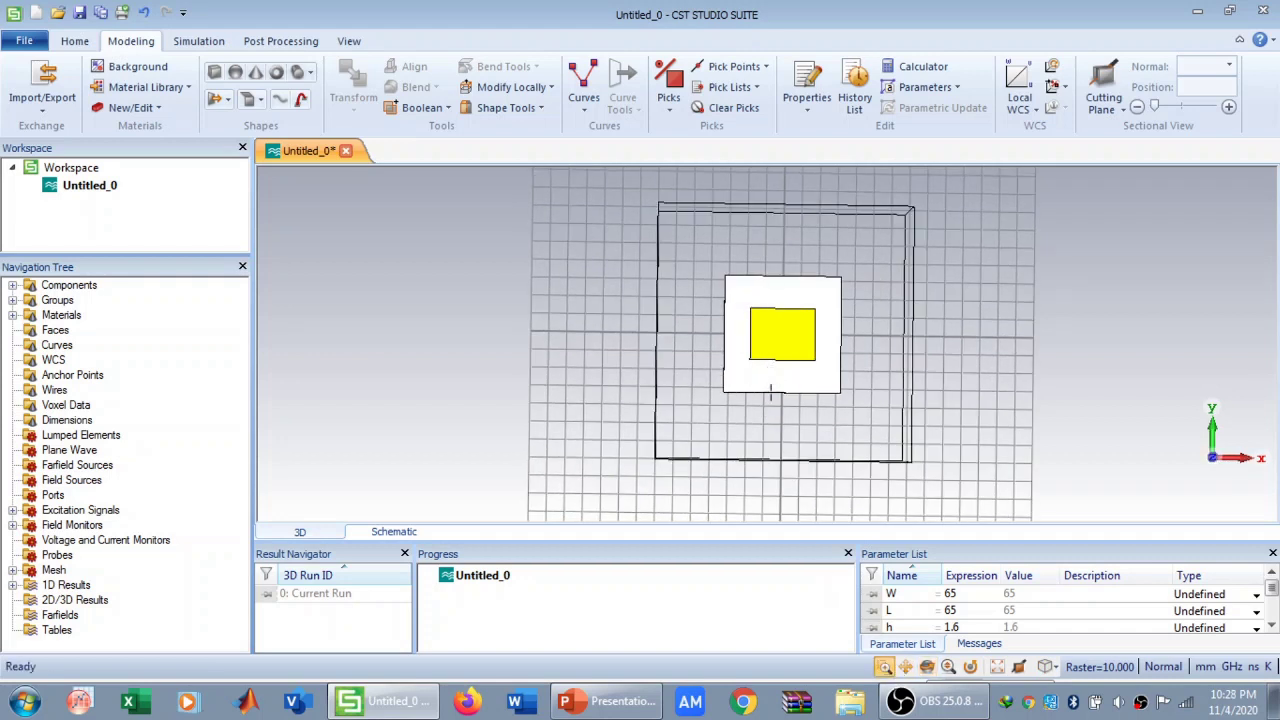
pyautogui.moveTo(764, 381); pyautogui.dragTo(867, 458)
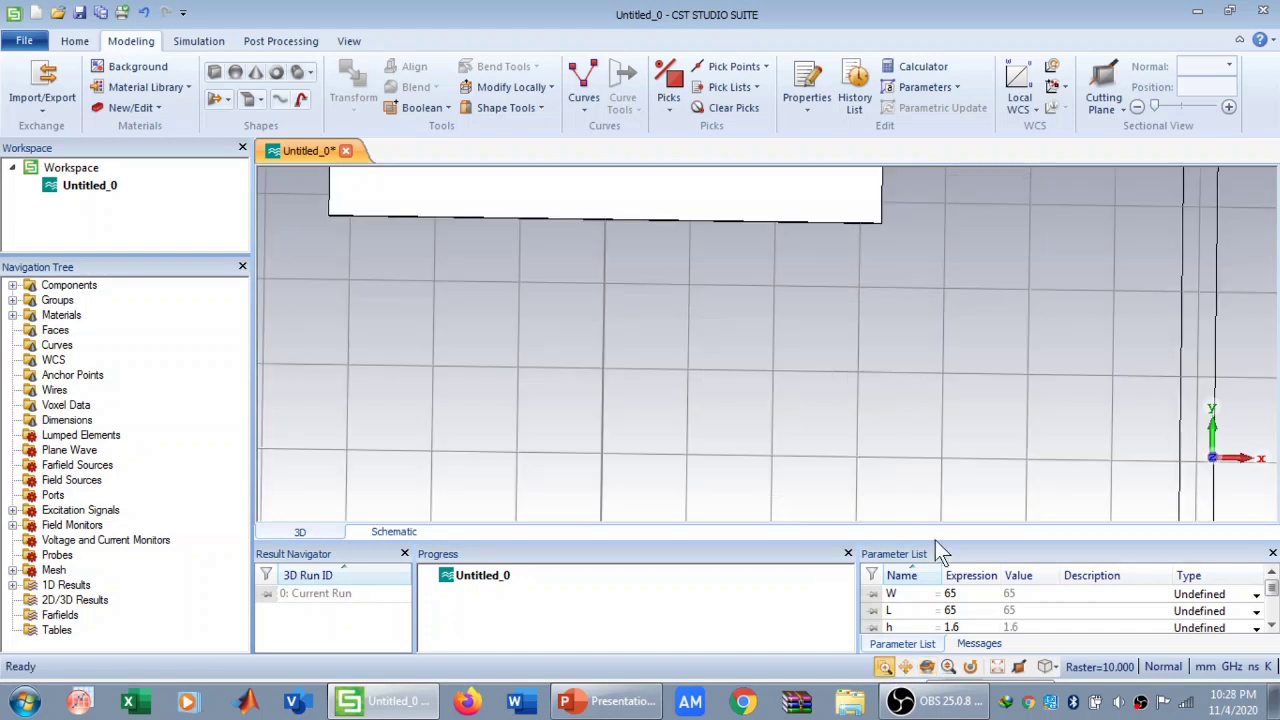
pyautogui.click(996, 667)
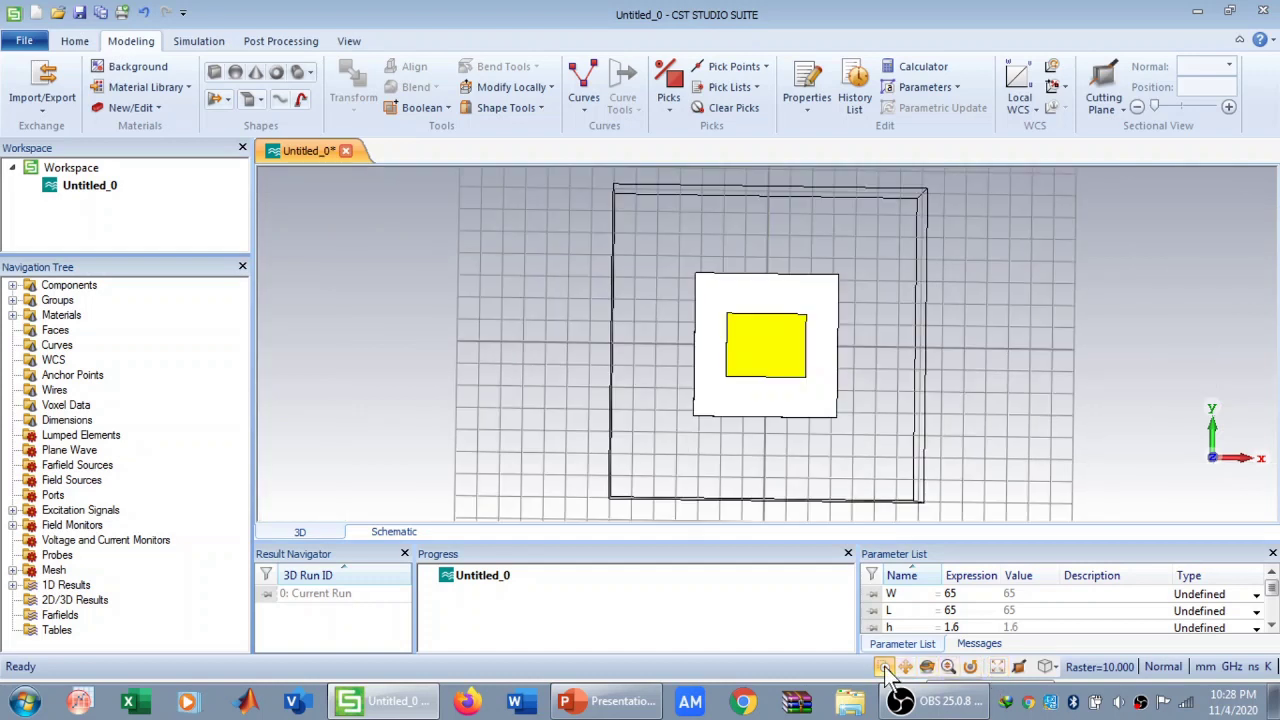
pyautogui.moveTo(738, 403); pyautogui.dragTo(803, 449)
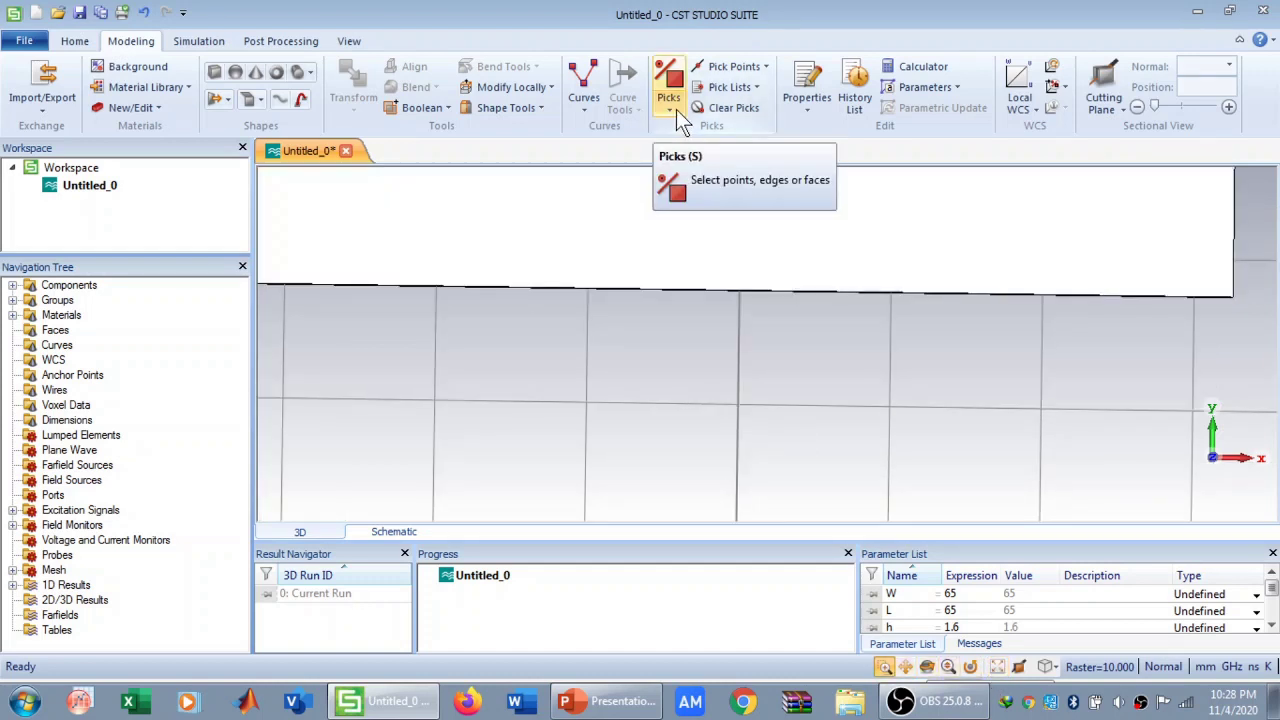
pyautogui.click(733, 66)
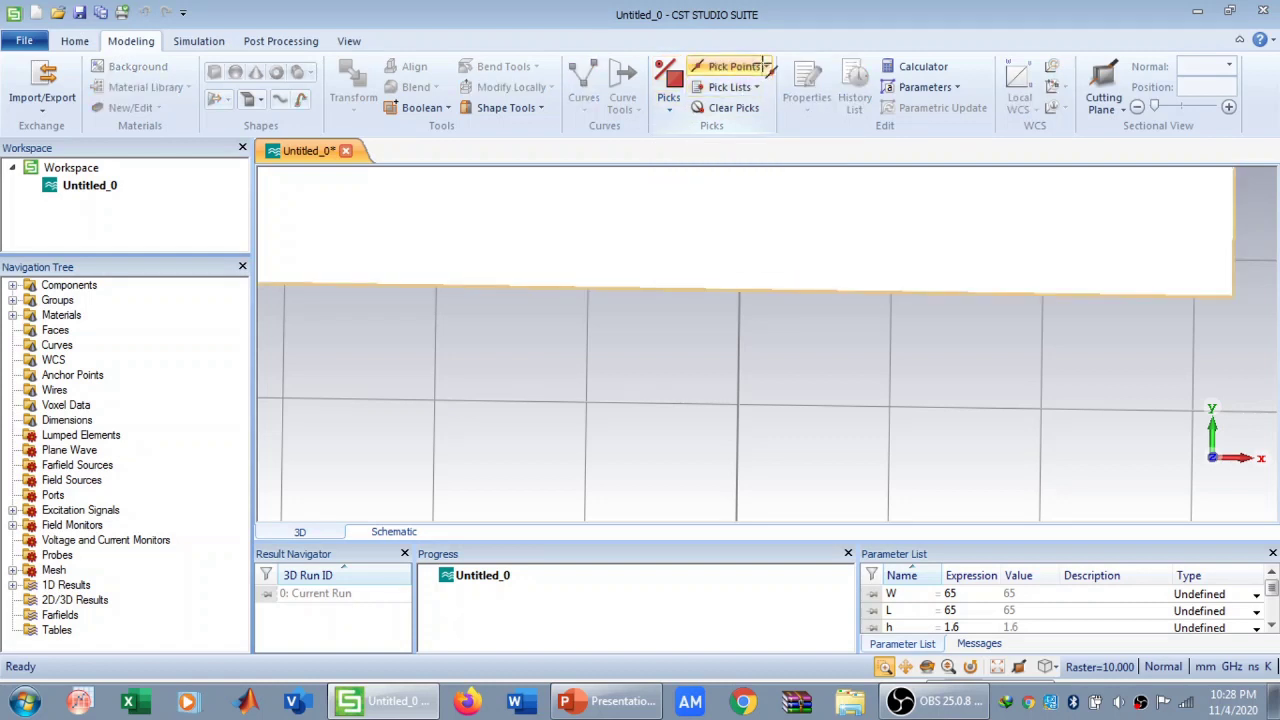
pyautogui.click(766, 67)
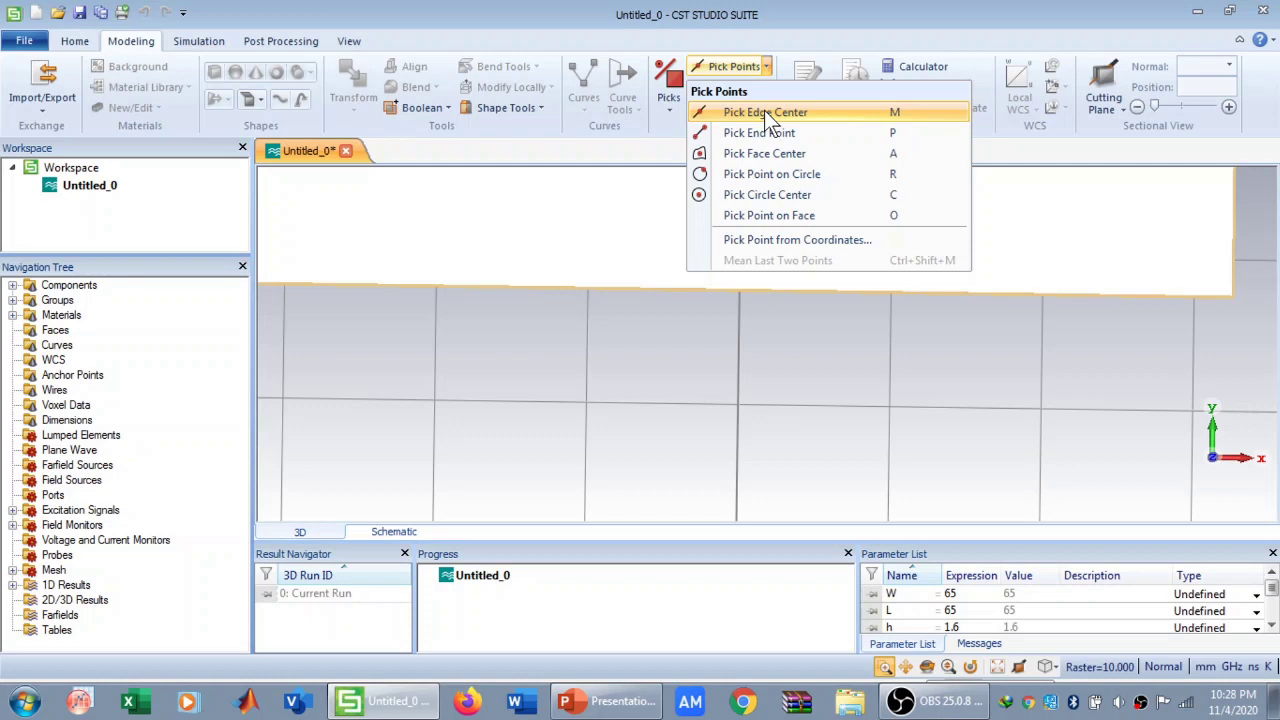
pyautogui.click(764, 112)
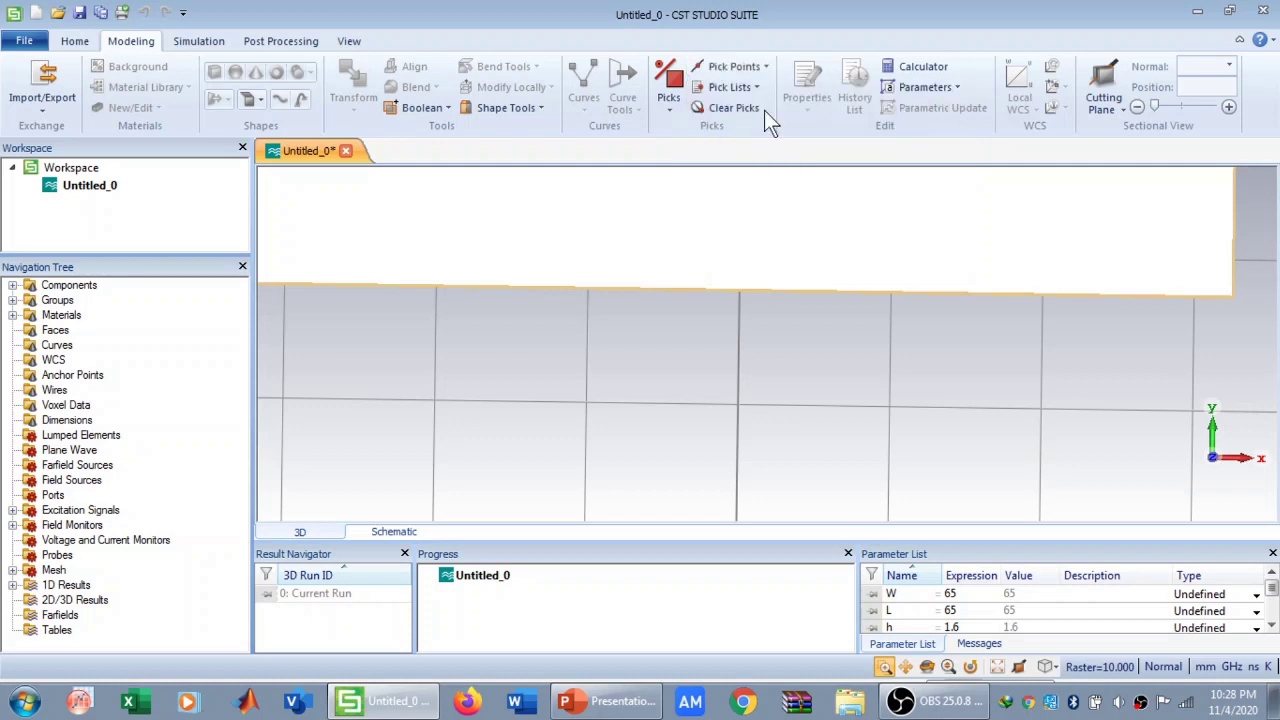
pyautogui.click(737, 292)
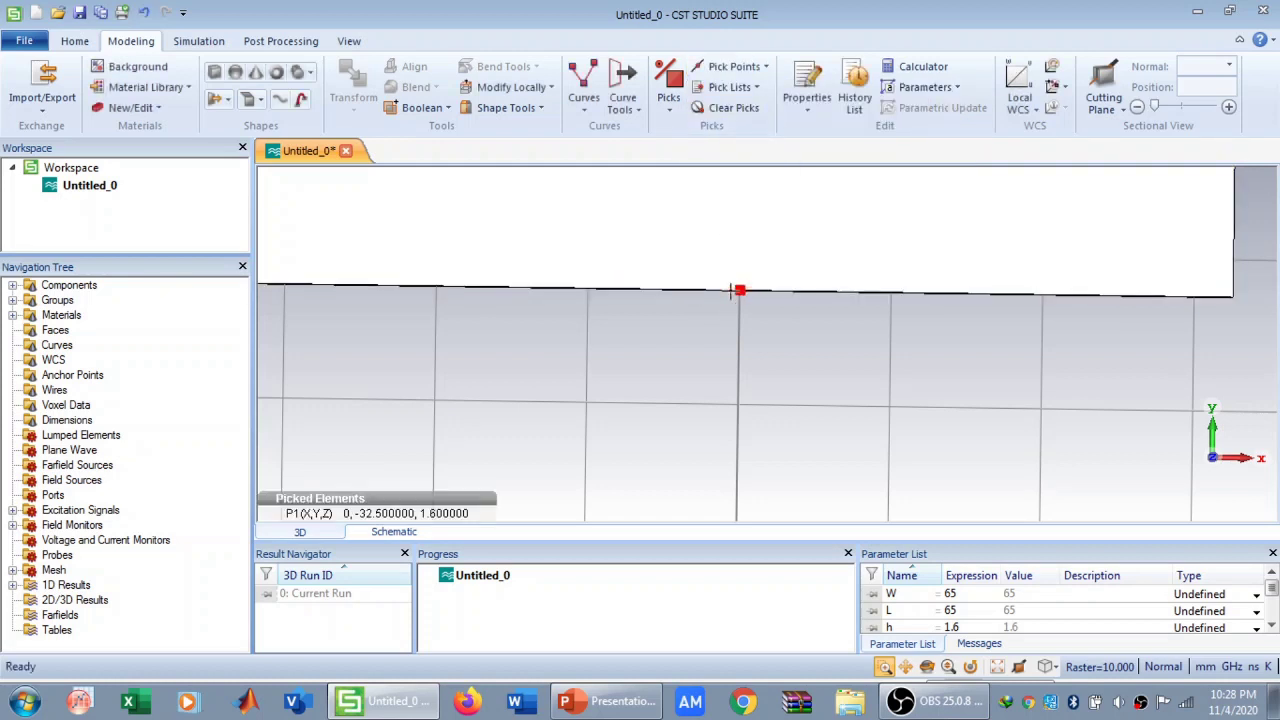
pyautogui.click(1052, 88)
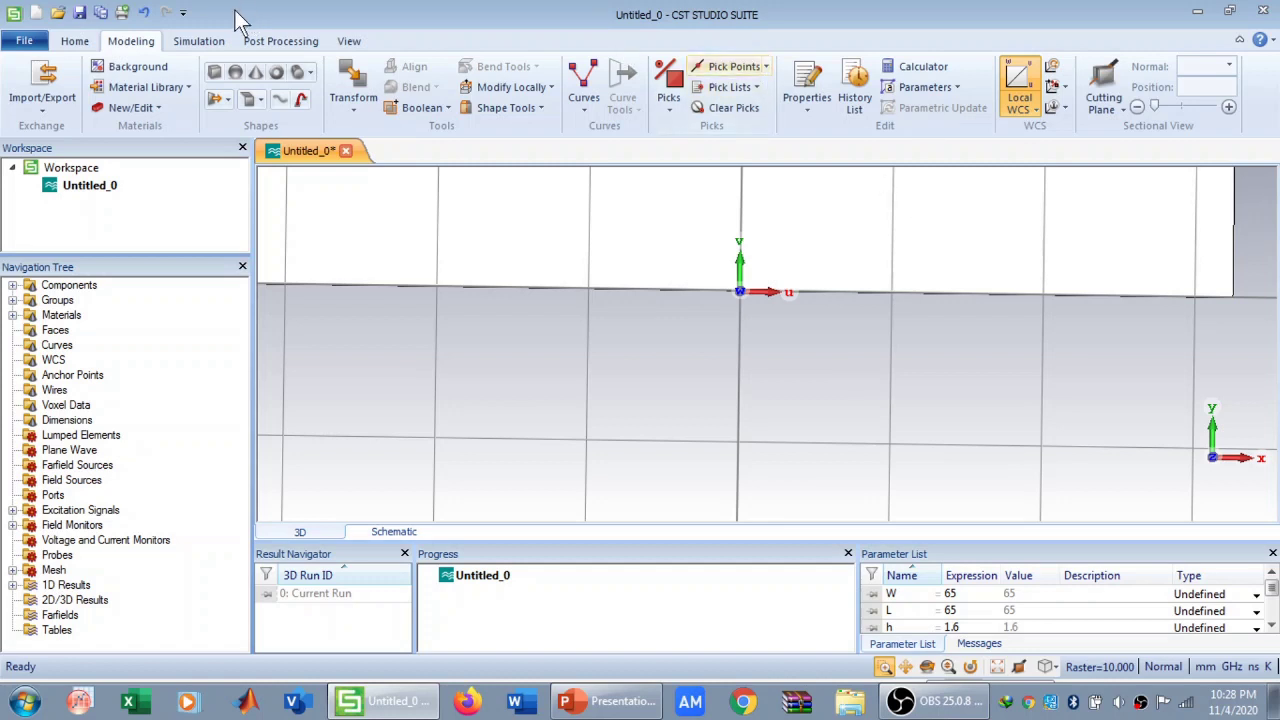
# Open the analytical line impedance macro and choose the Stripline setup.
pyautogui.click(75, 41)
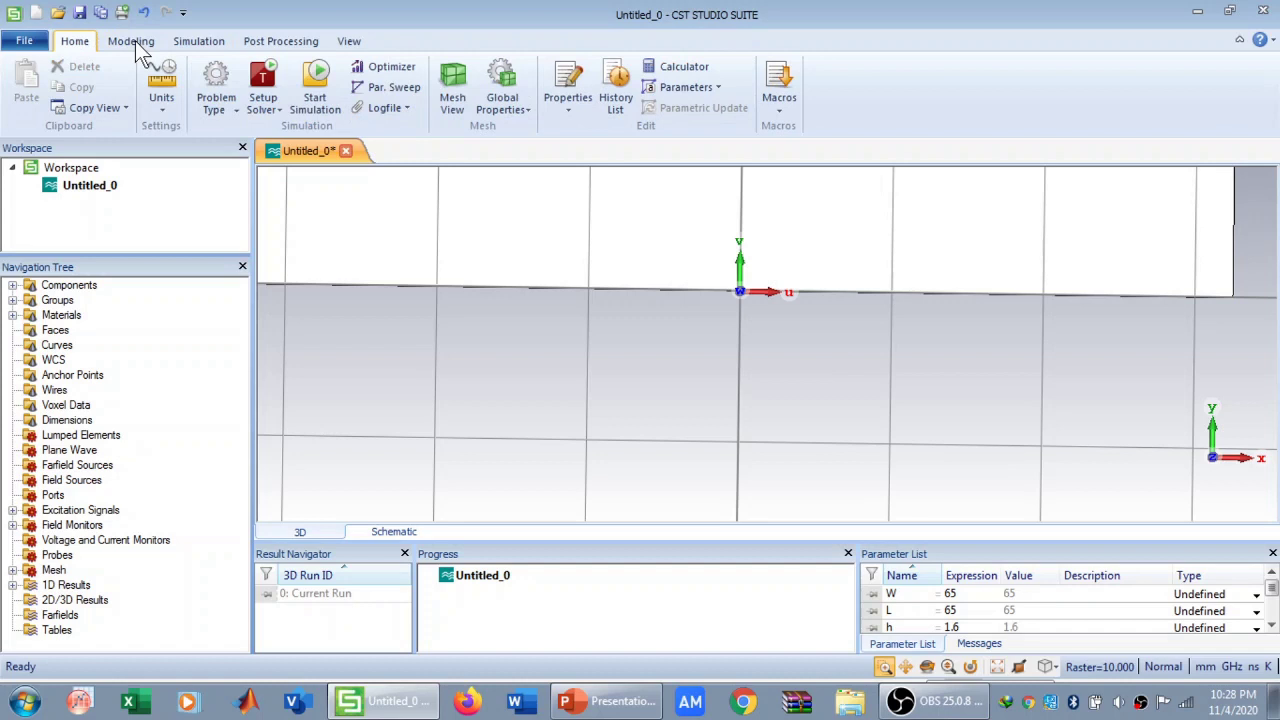
pyautogui.click(789, 105)
pyautogui.moveTo(807, 151)
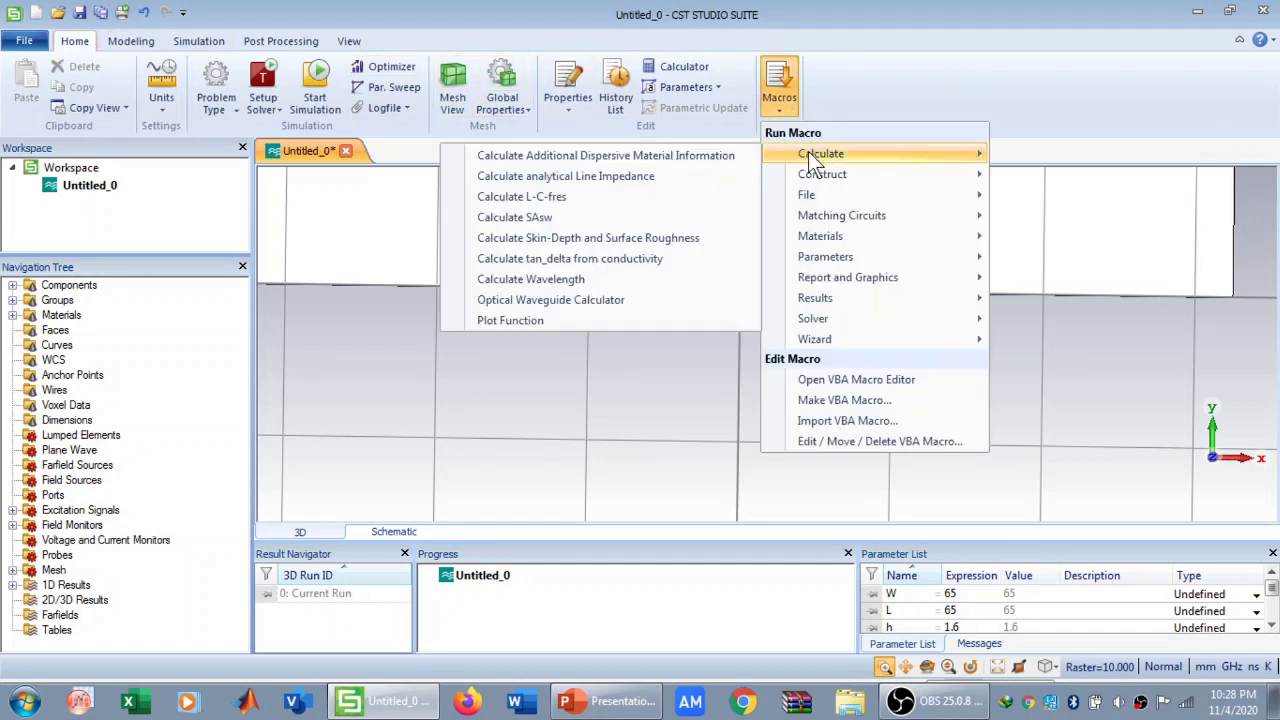
pyautogui.click(606, 176)
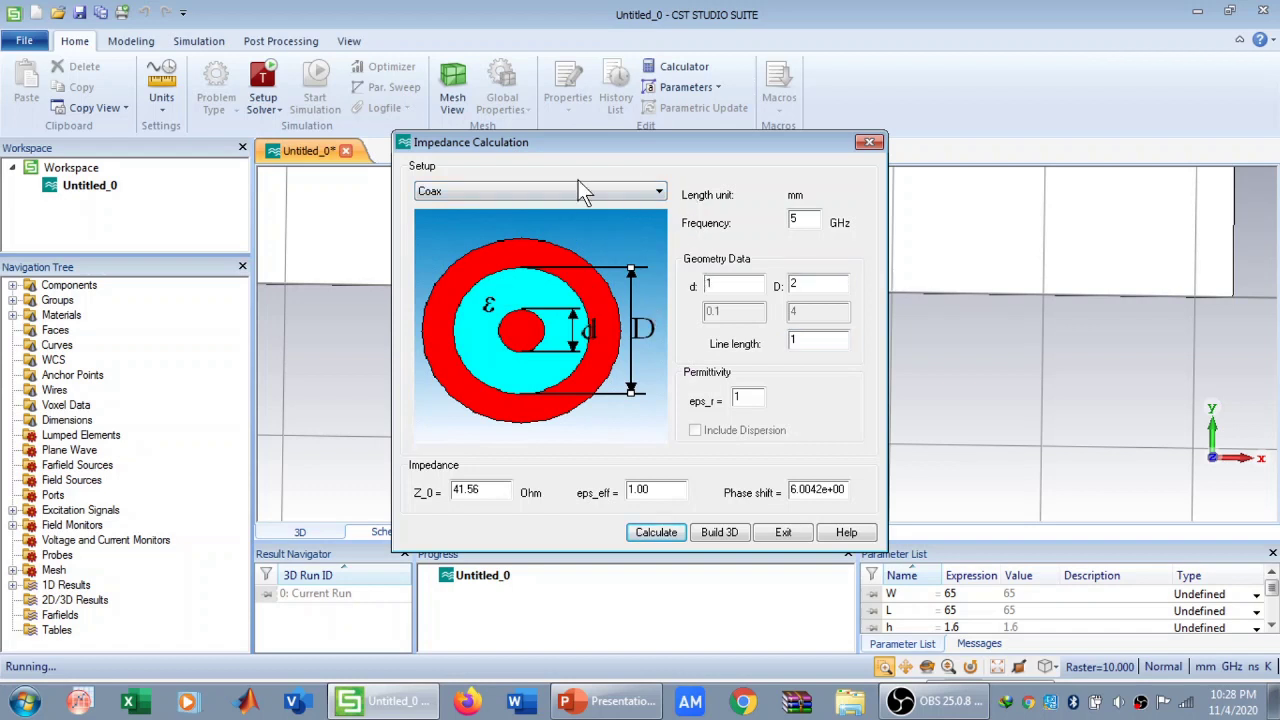
pyautogui.click(578, 186)
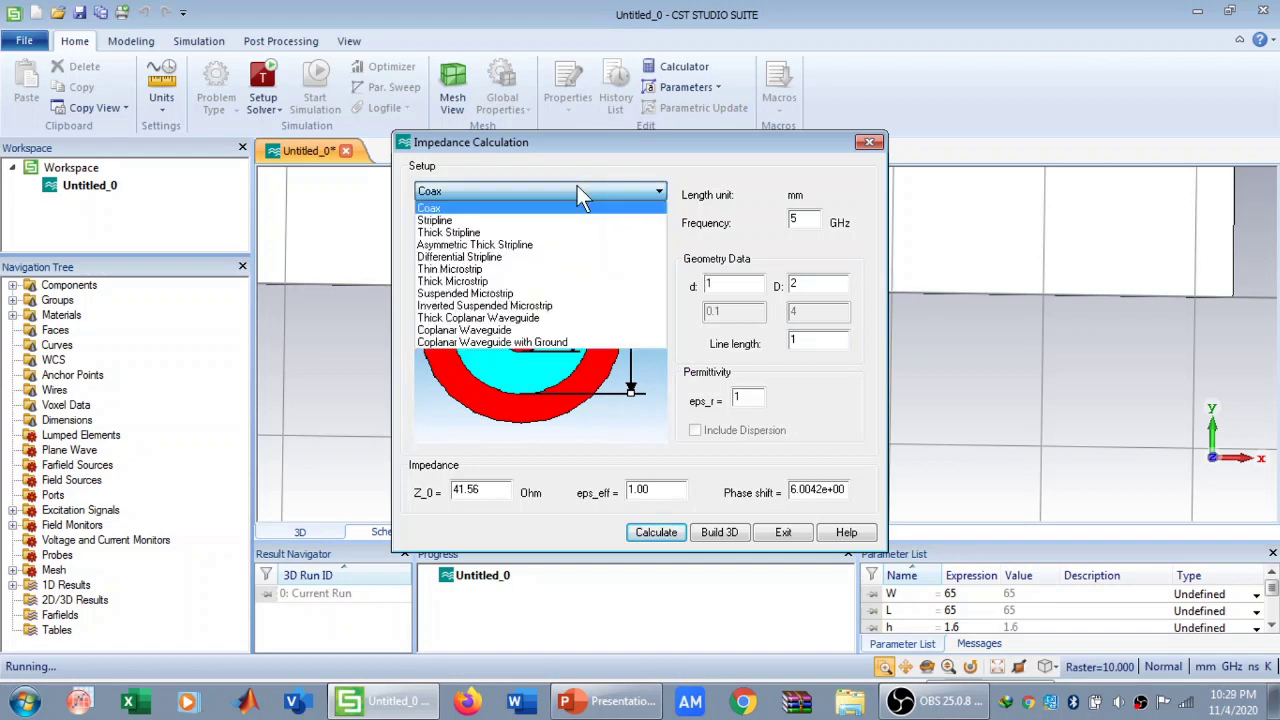
pyautogui.click(514, 225)
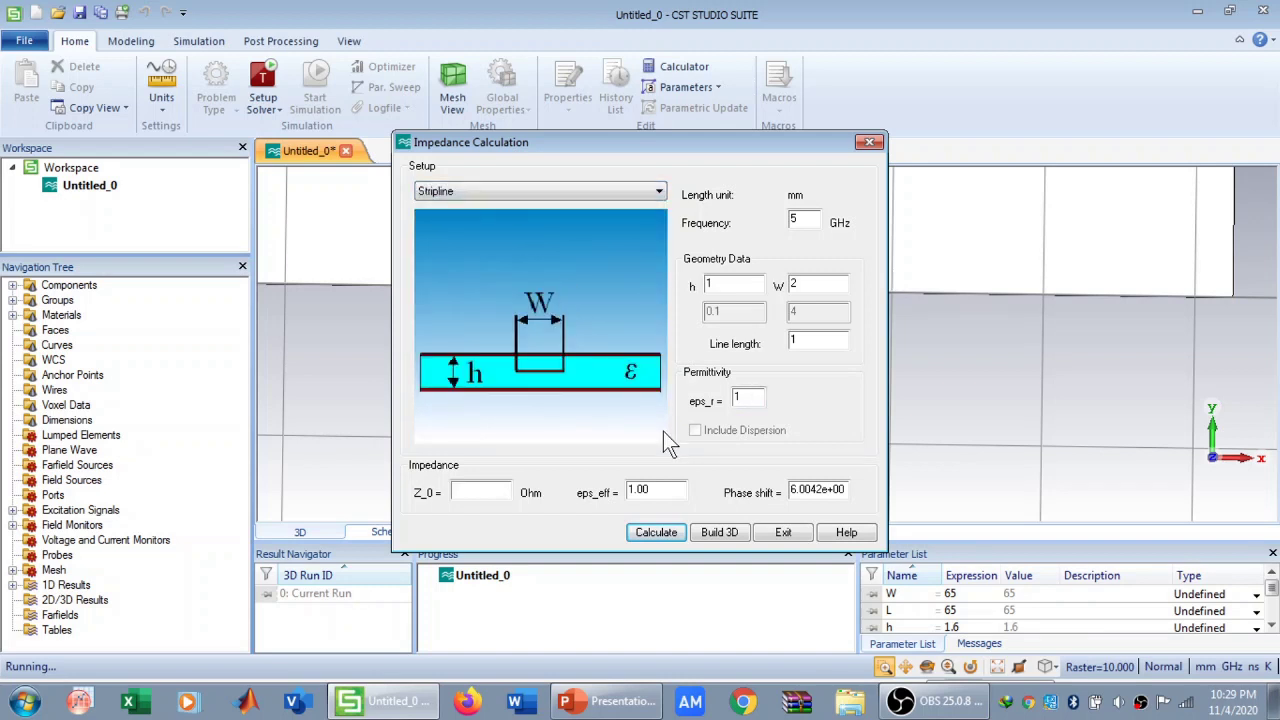
# Set the frequency to 2.4 GHz and calculate the stripline's impedance.
pyautogui.click(659, 488)
pyautogui.write('4')
pyautogui.click(810, 217)
pyautogui.click(663, 537)
pyautogui.click(474, 490)
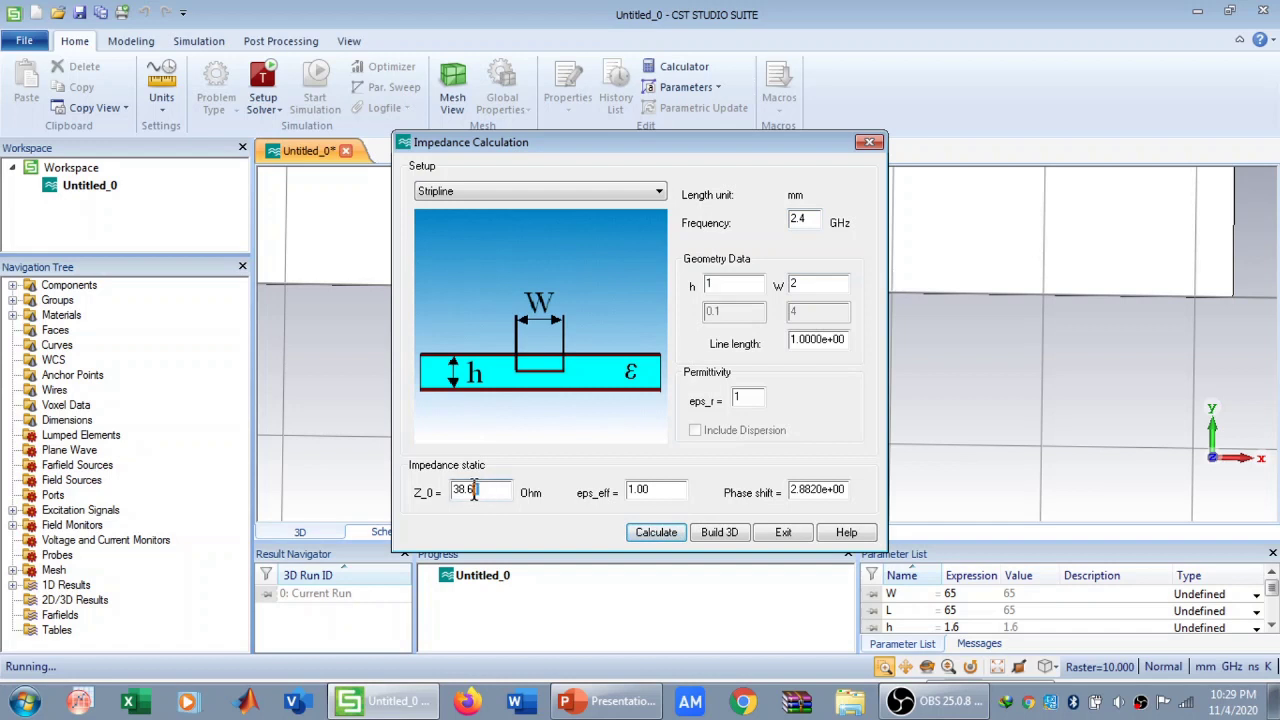
# Recalculate the stripline's impedance with width W set to 1.444 mm, and close the calculator.
pyautogui.click(795, 287)
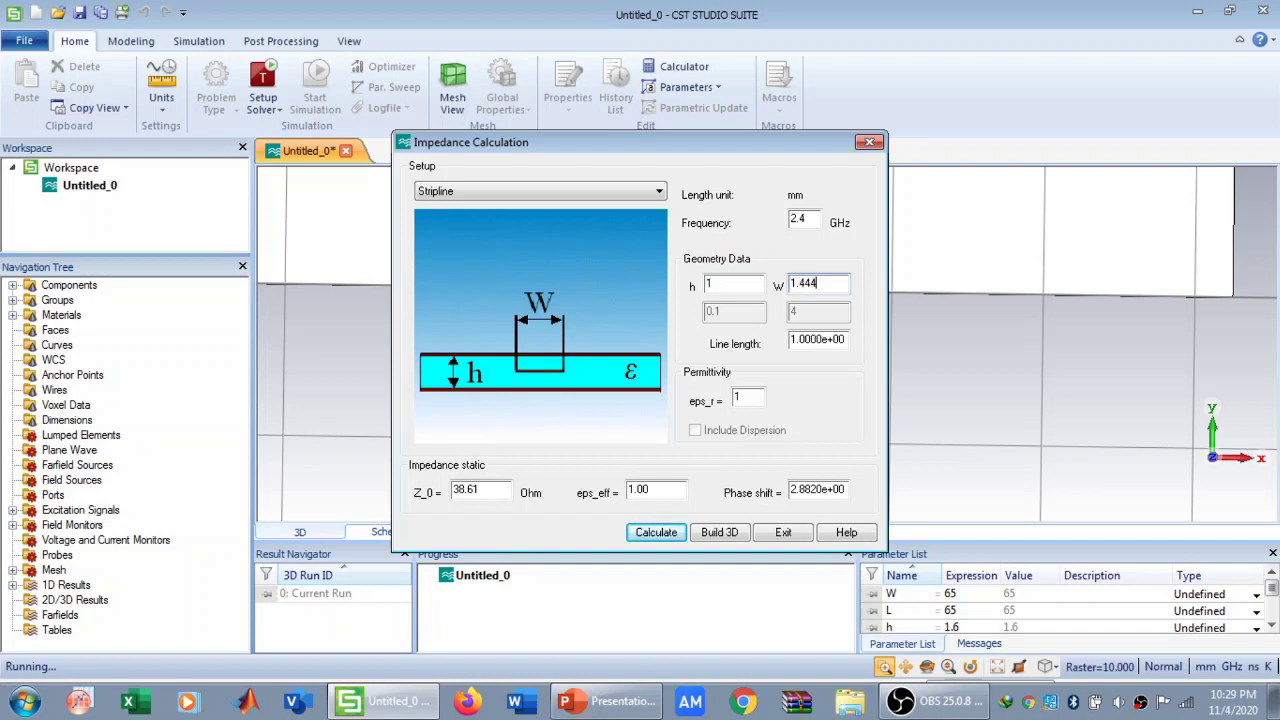
pyautogui.click(657, 533)
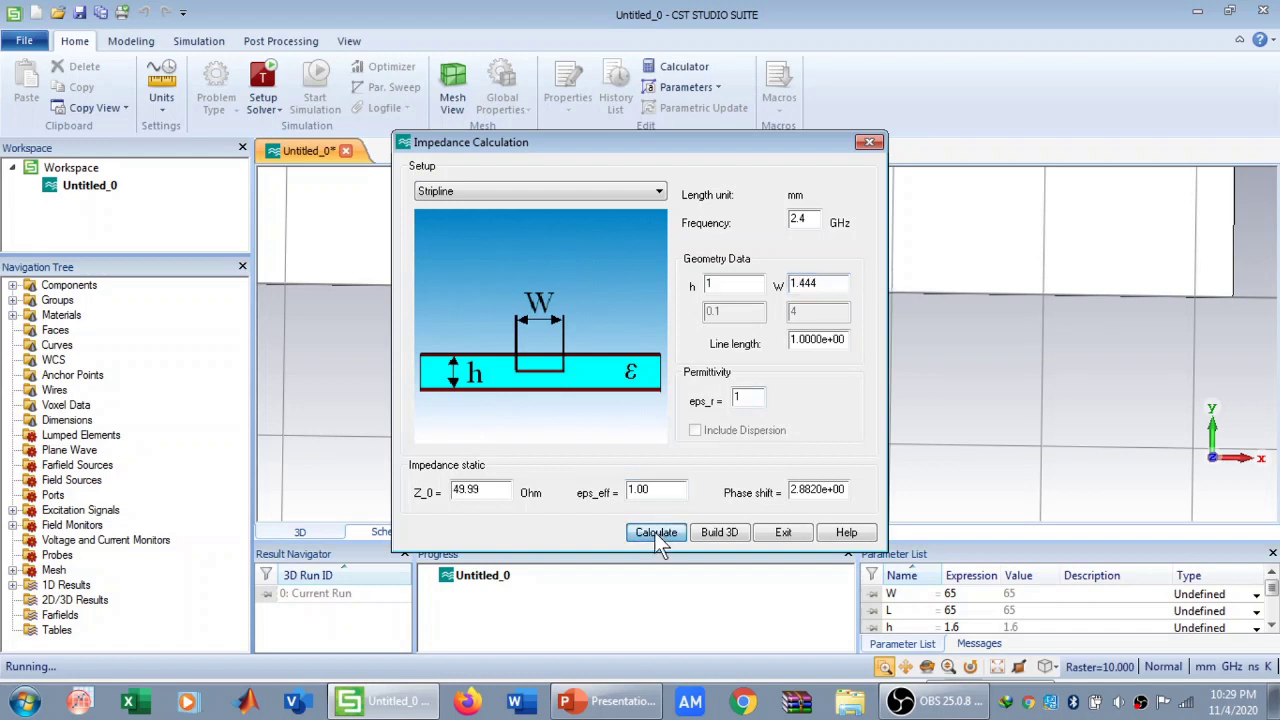
pyautogui.moveTo(489, 492); pyautogui.dragTo(446, 492)
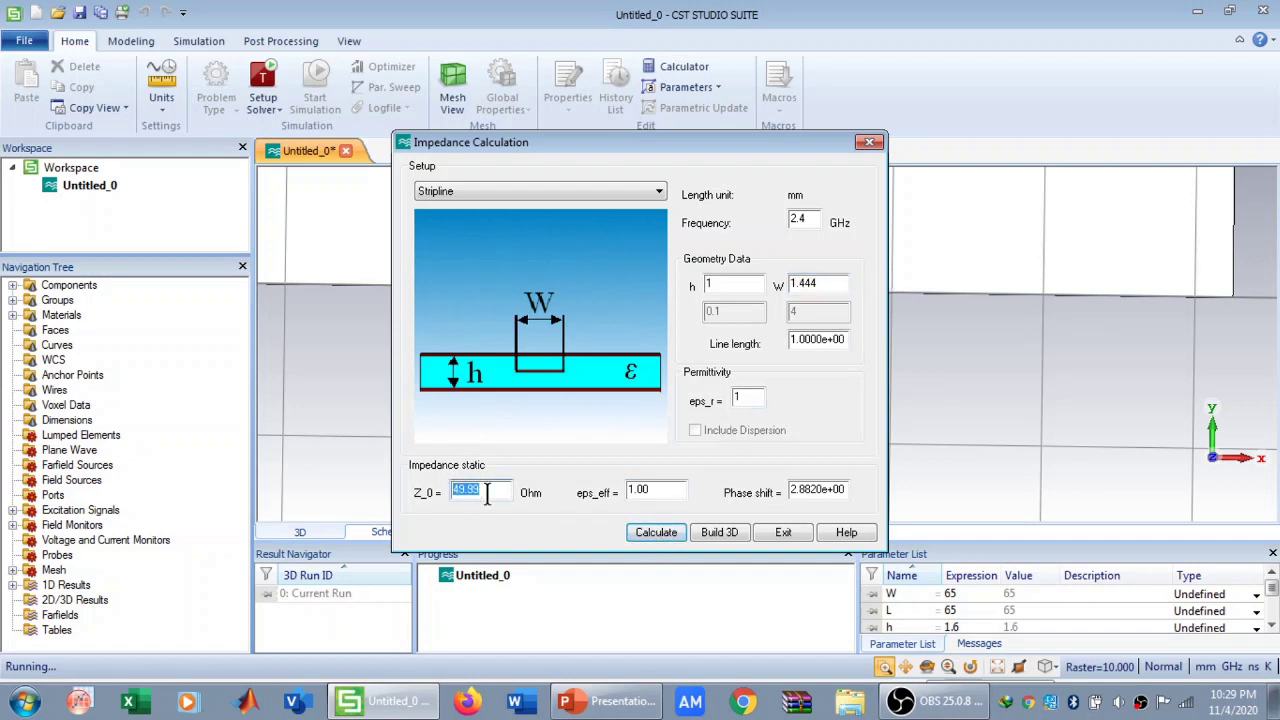
pyautogui.click(488, 493)
pyautogui.moveTo(817, 284); pyautogui.dragTo(786, 284)
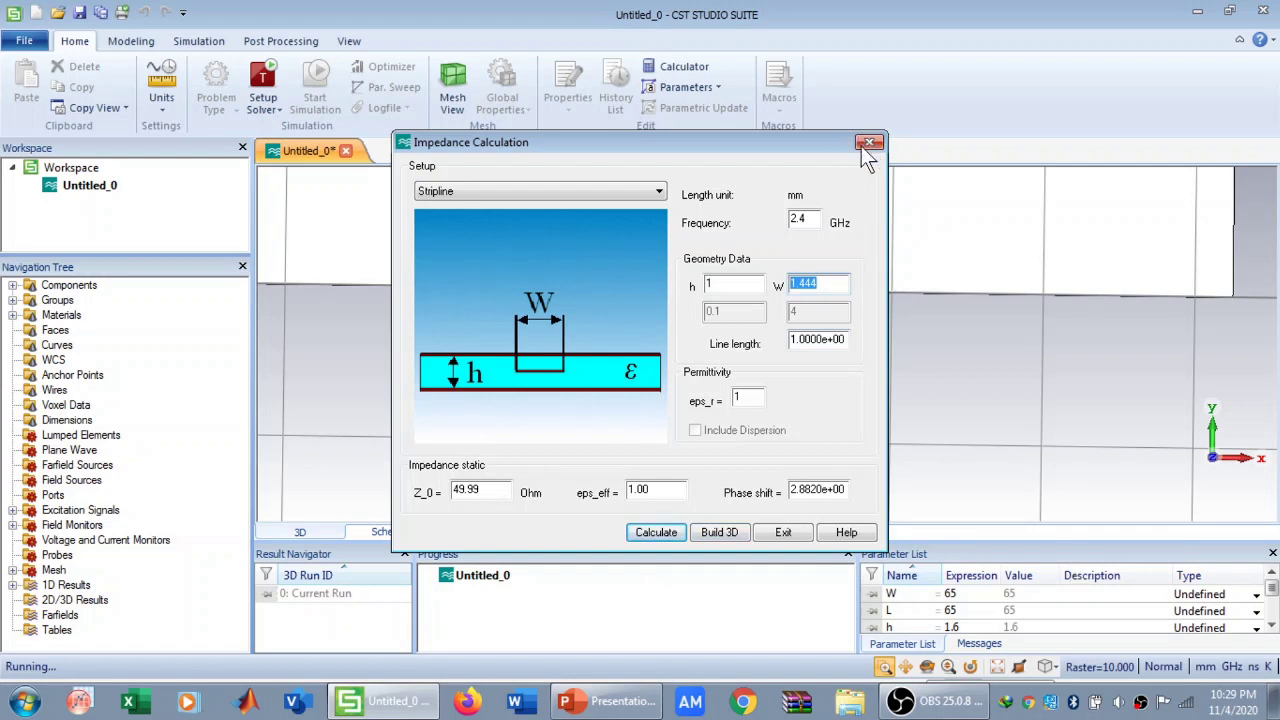
pyautogui.click(783, 533)
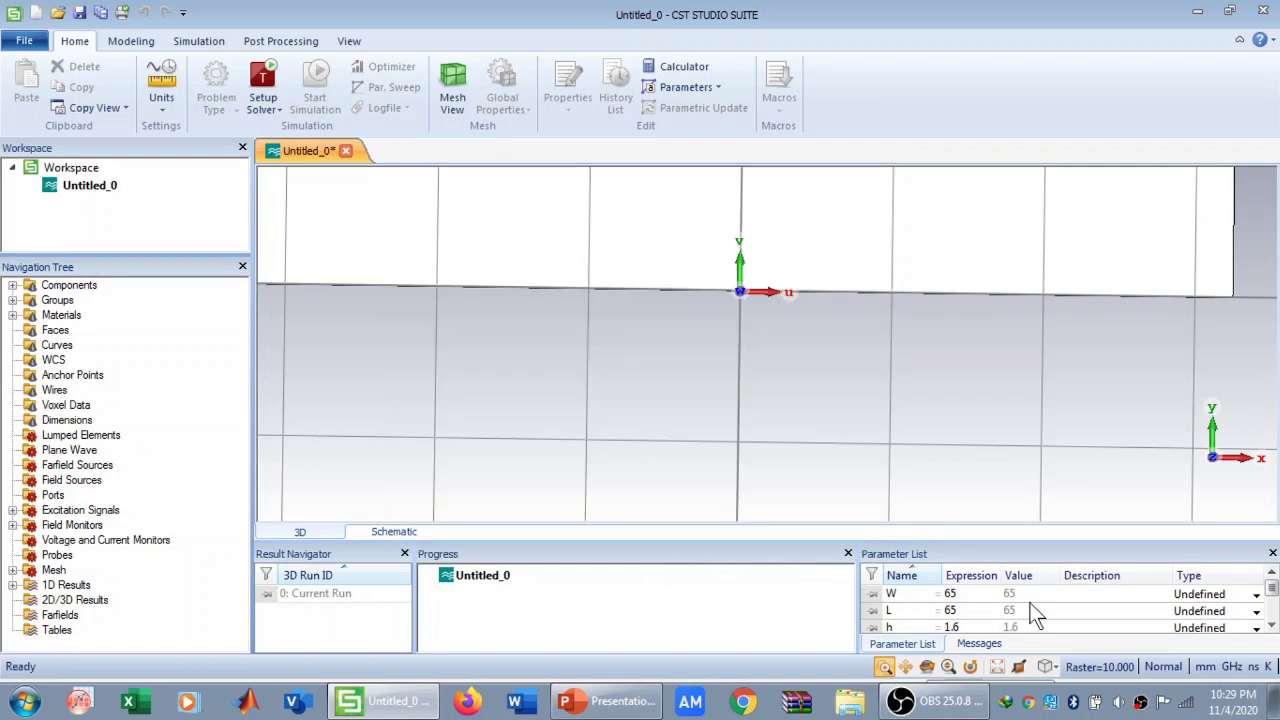
# Check the value of the feed width parameter wf in the parameter list.
pyautogui.click(1272, 612)
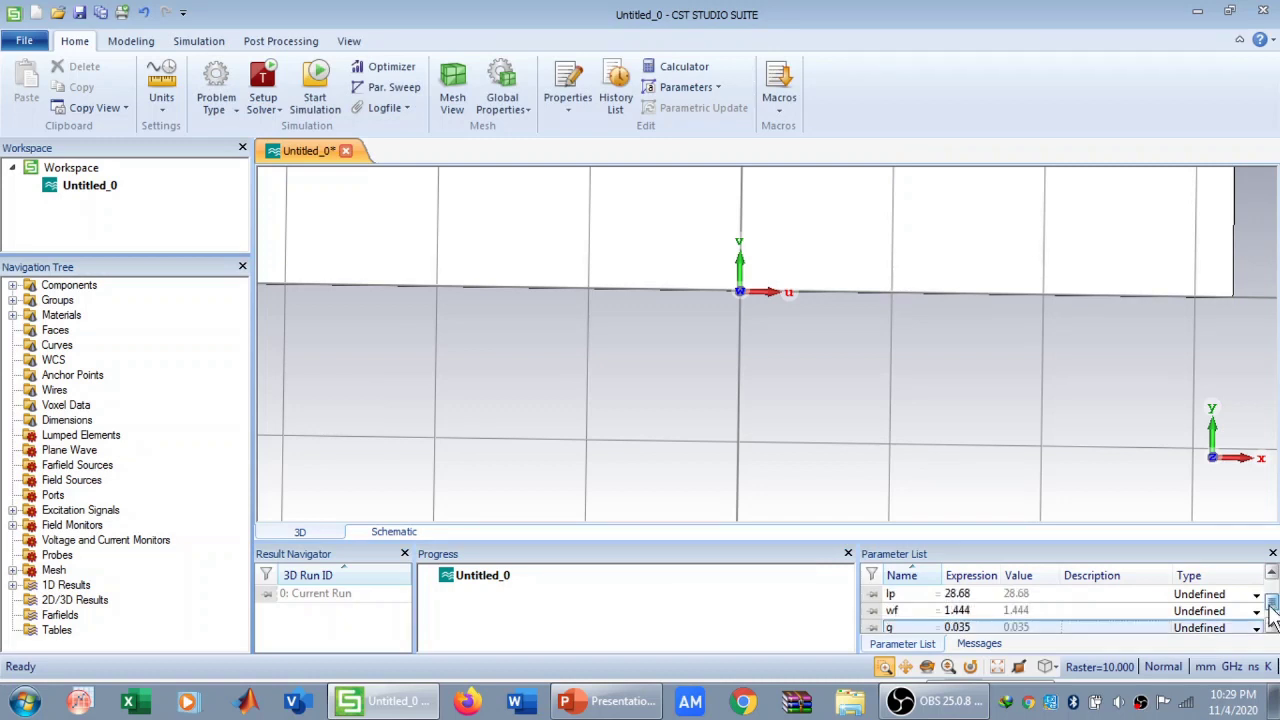
pyautogui.click(955, 611)
pyautogui.click(955, 611)
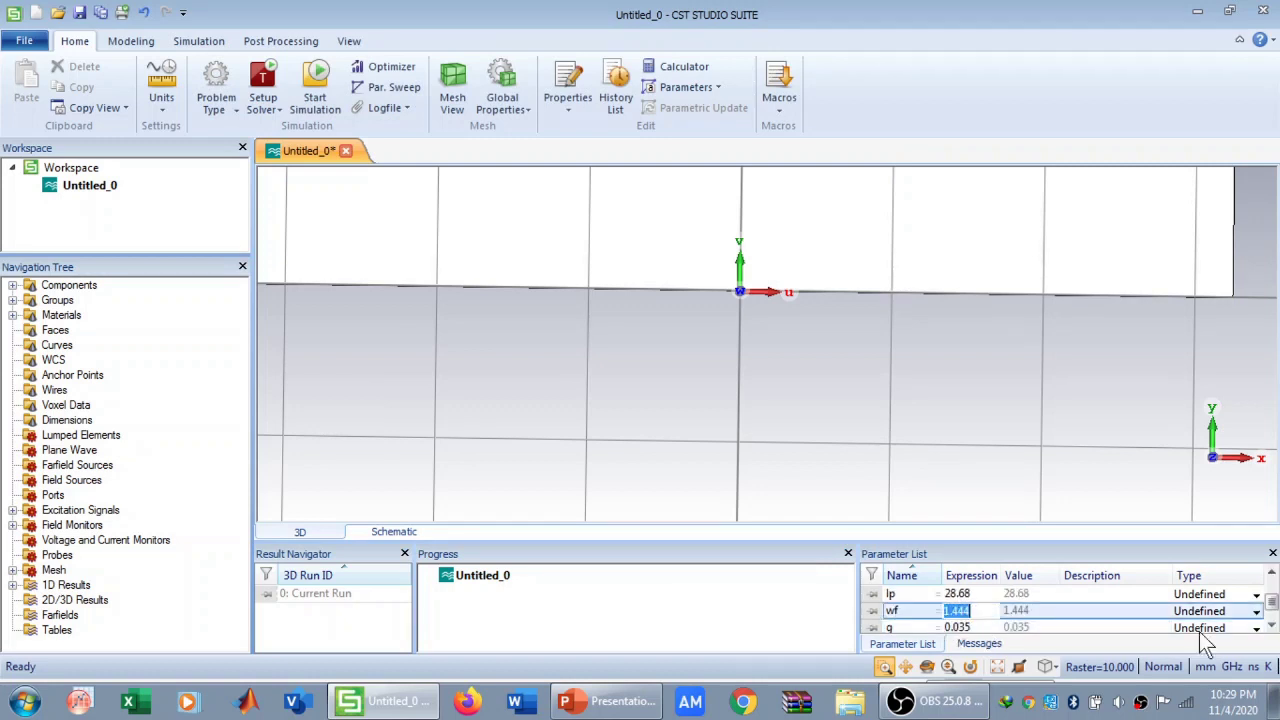
pyautogui.click(1272, 588)
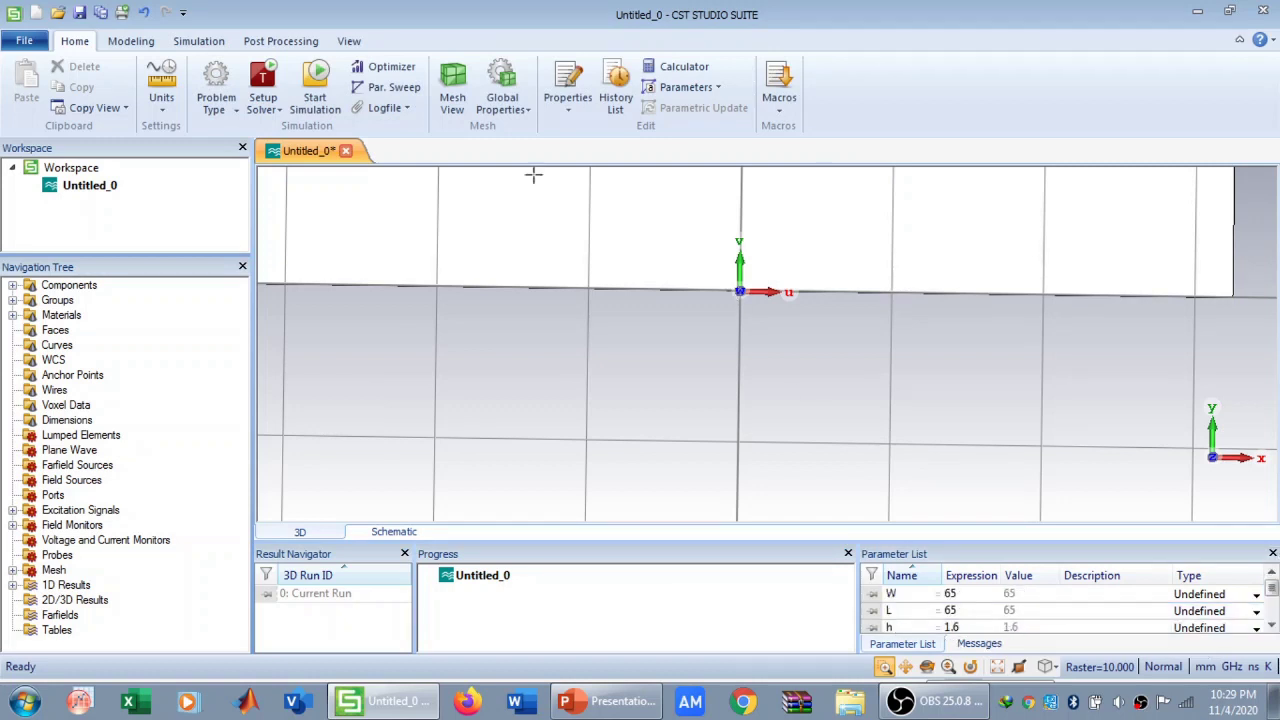
# Start a new brick defined by entered coordinates and name it feedline.
pyautogui.click(122, 42)
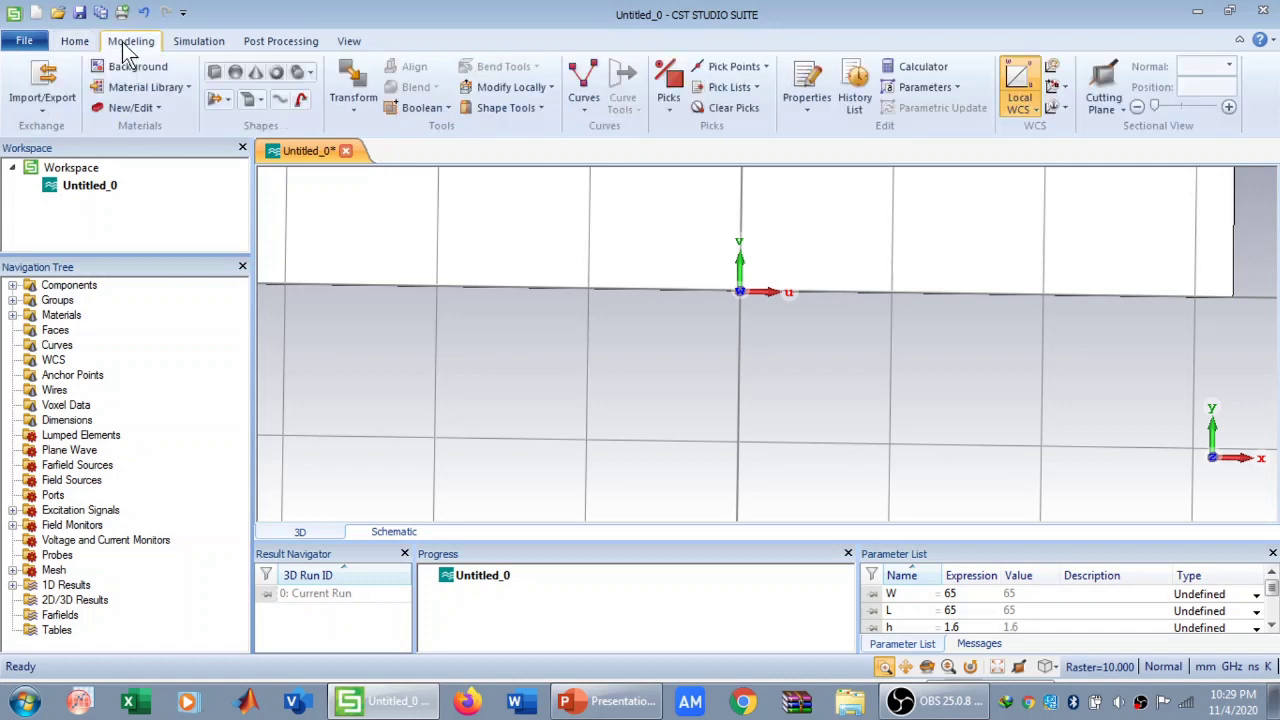
pyautogui.click(214, 73)
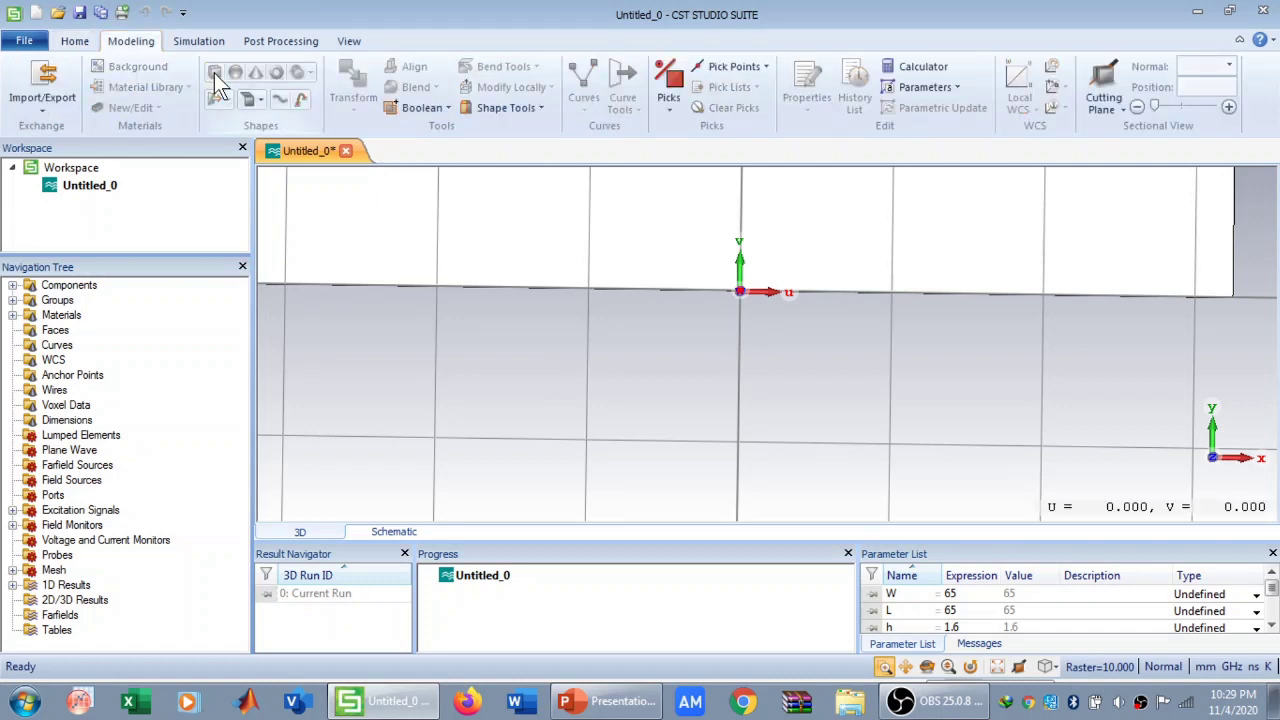
pyautogui.press('Escape')
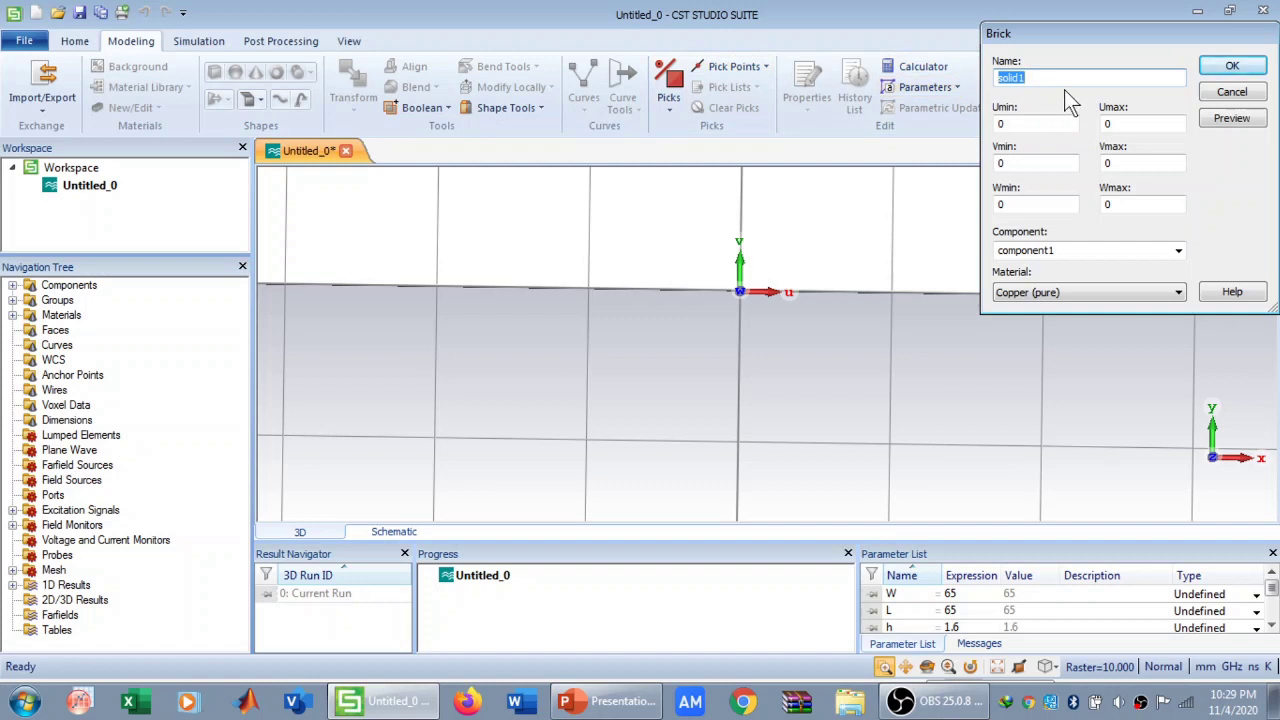
pyautogui.write('feedline')
# Set the feedline brick's U extent from -wf/2 to wf/2.
pyautogui.click(1016, 124)
pyautogui.write('-w')
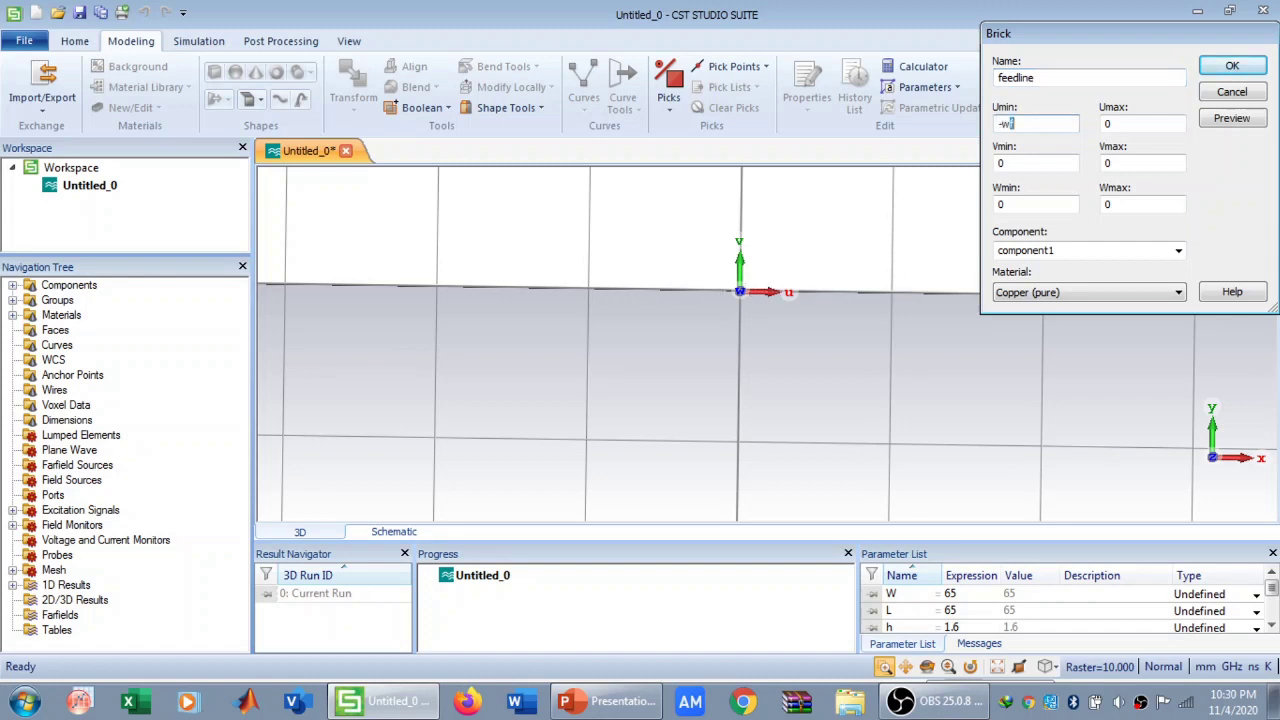
pyautogui.click(1115, 122)
pyautogui.press('BackSpace')
pyautogui.write('wf/2')
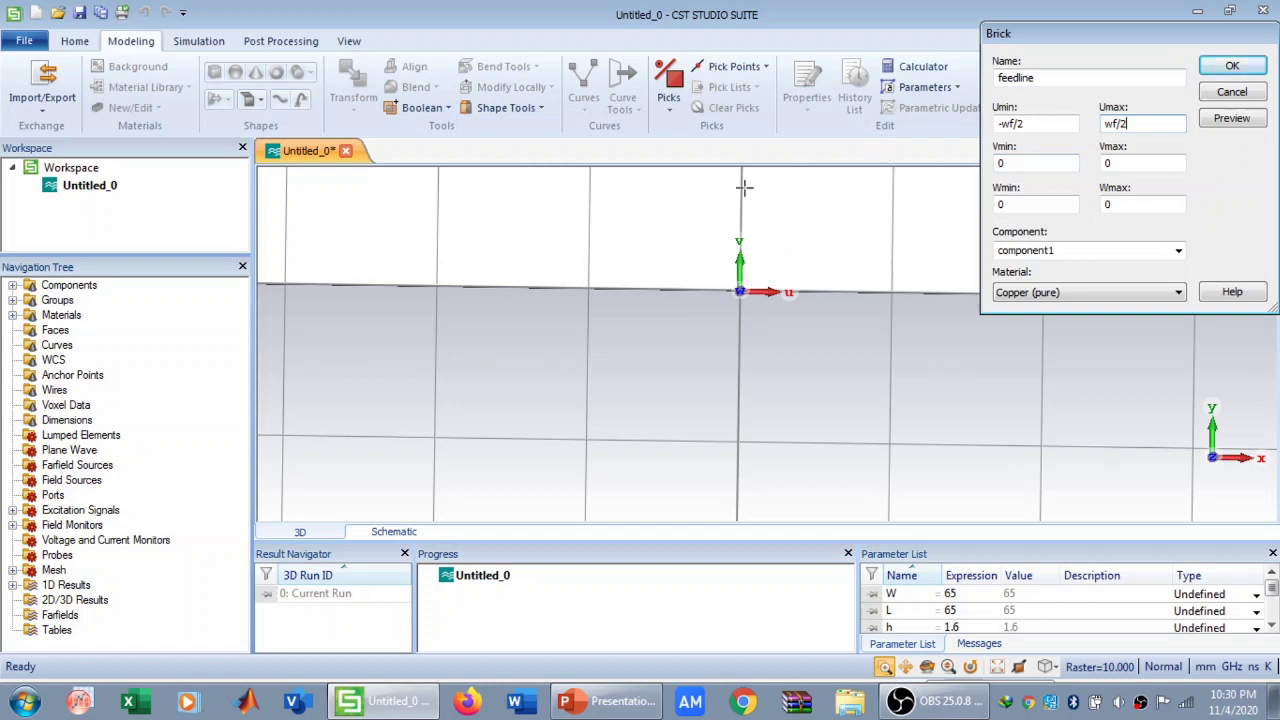
# Set the feedline brick's Vmax to 18.16, keeping Vmin at 0.
pyautogui.click(1131, 167)
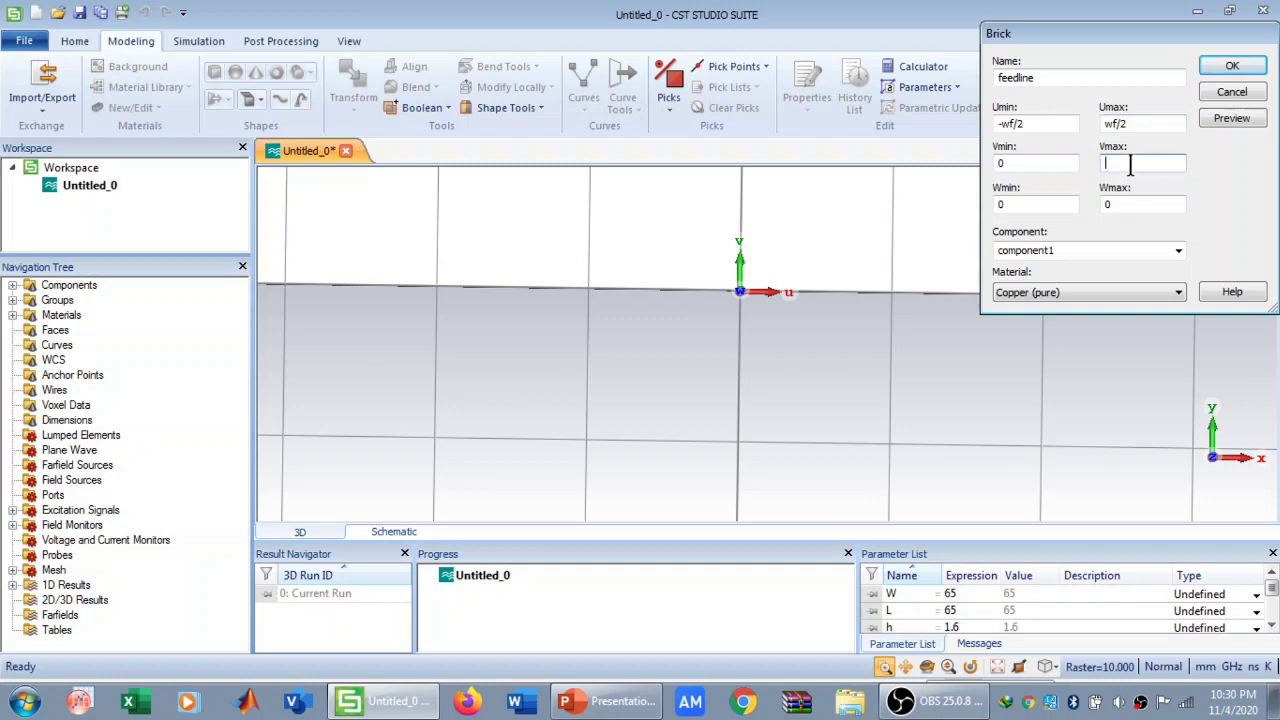
pyautogui.write('18.16')
pyautogui.moveTo(1119, 26); pyautogui.dragTo(1116, 38)
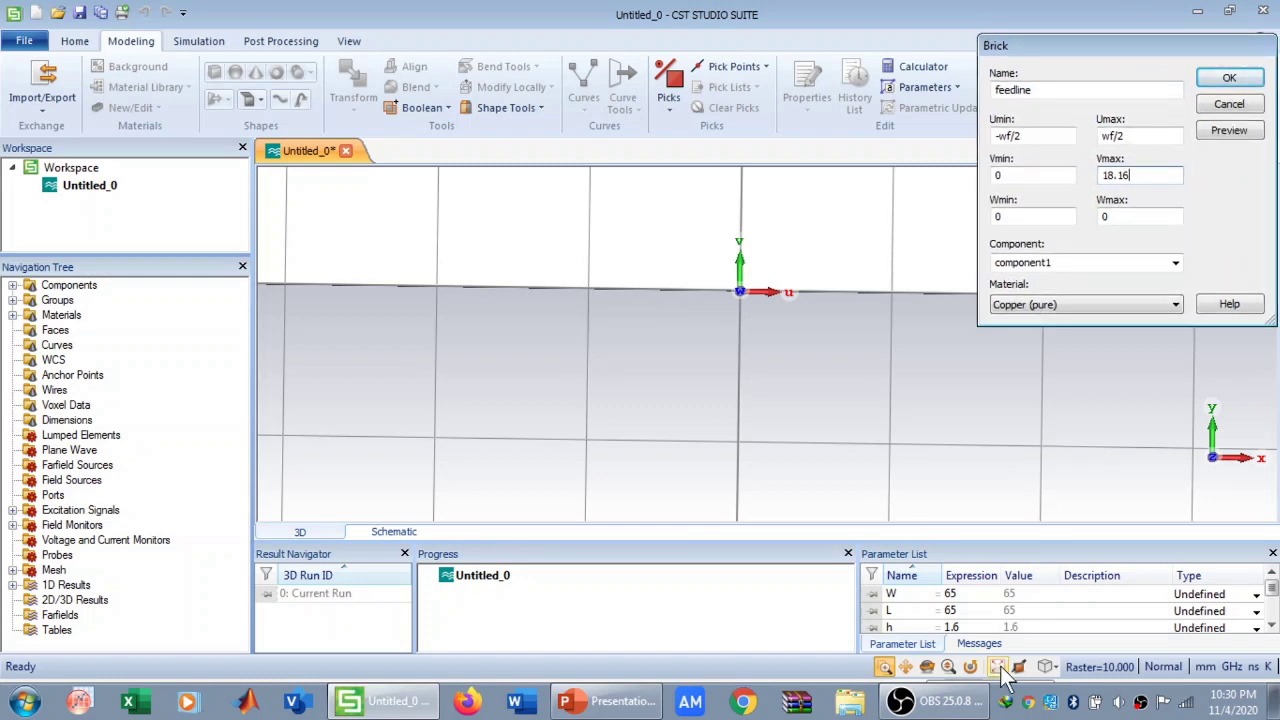
pyautogui.press('Tab')
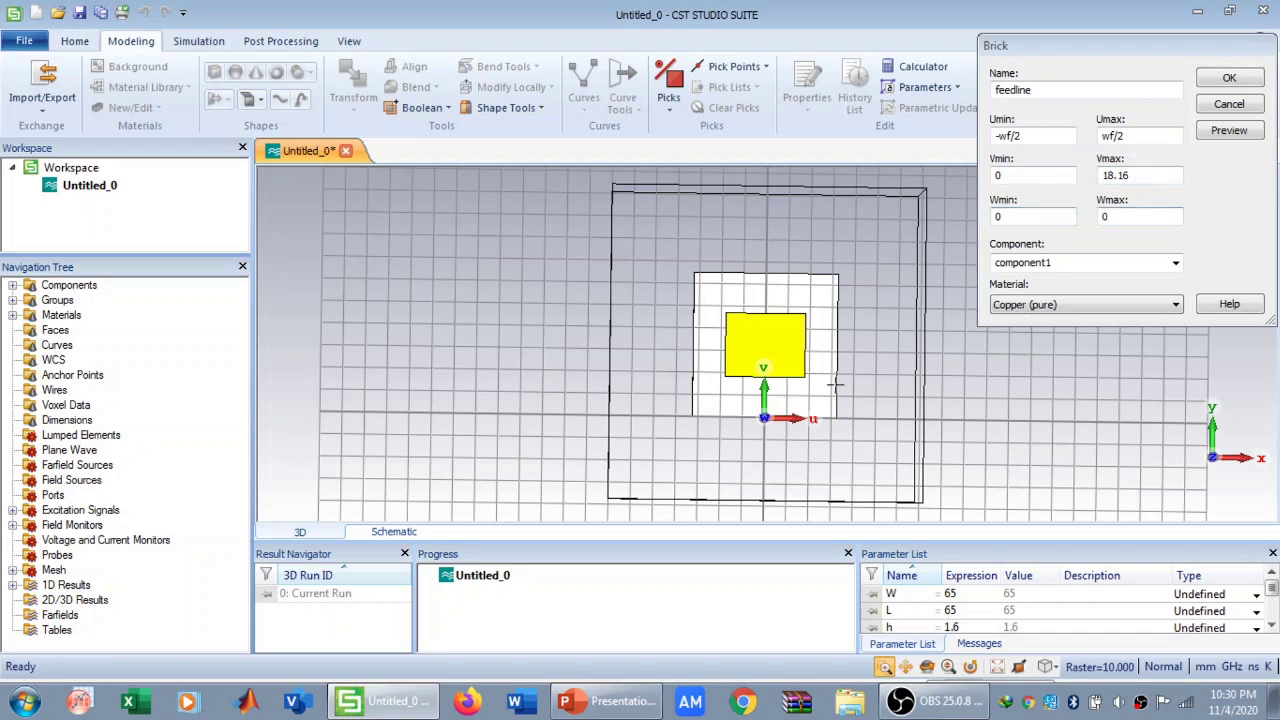
# Set the feedline brick's Wmax to g, preview its shape, and create the brick.
pyautogui.click(1140, 216)
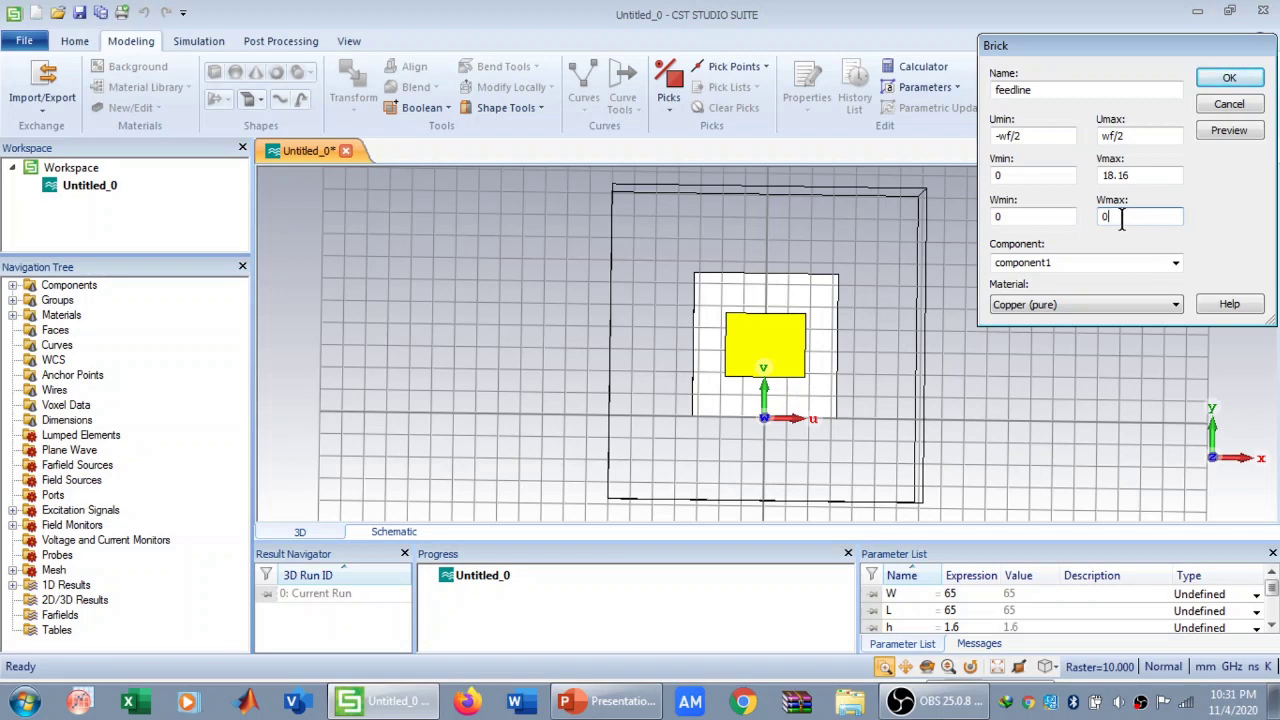
pyautogui.write('g')
pyautogui.click(1220, 133)
pyautogui.scroll(3, 798, 442)
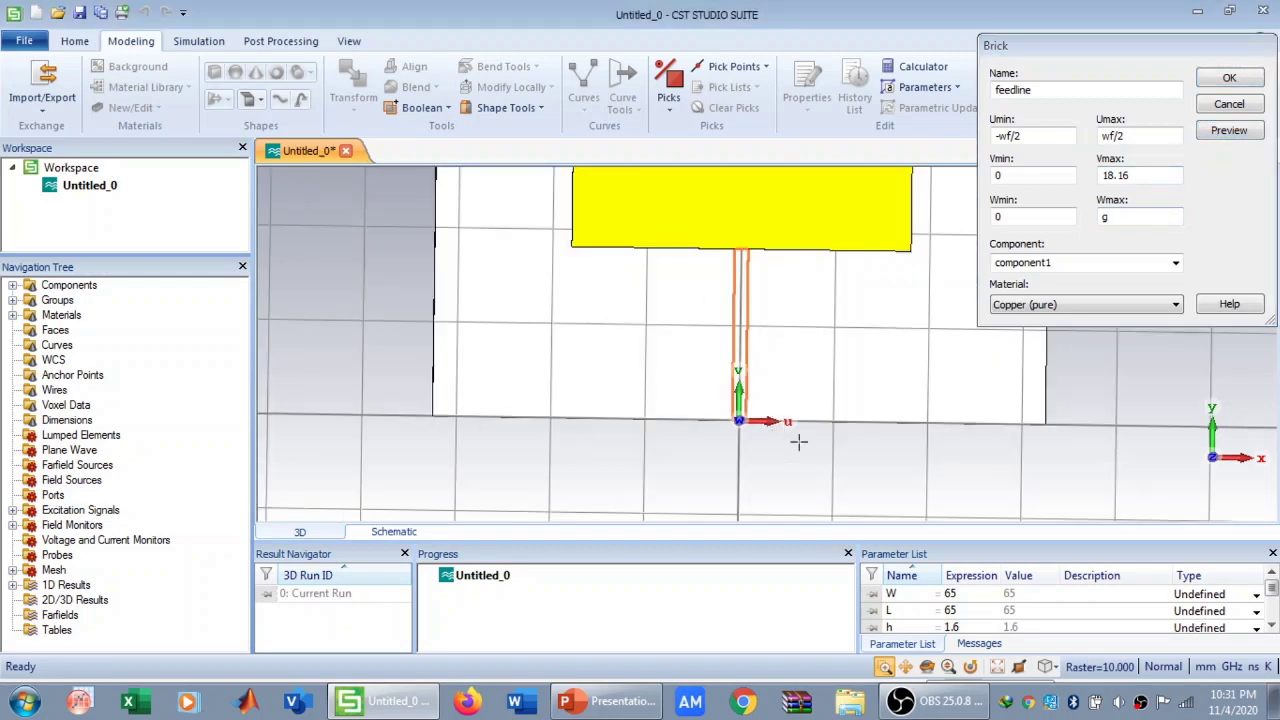
pyautogui.click(1100, 214)
pyautogui.write('g')
pyautogui.click(1230, 80)
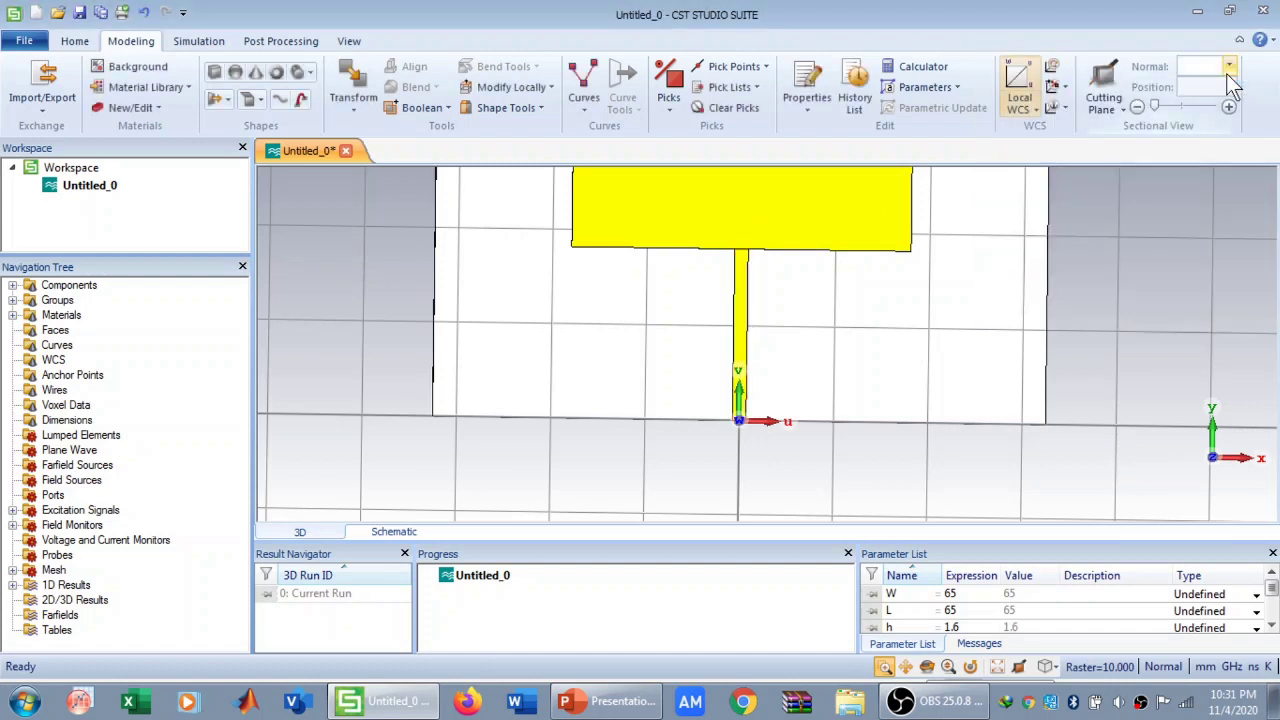
# Switch off the local working coordinate system to return to global coordinates.
pyautogui.click(1022, 85)
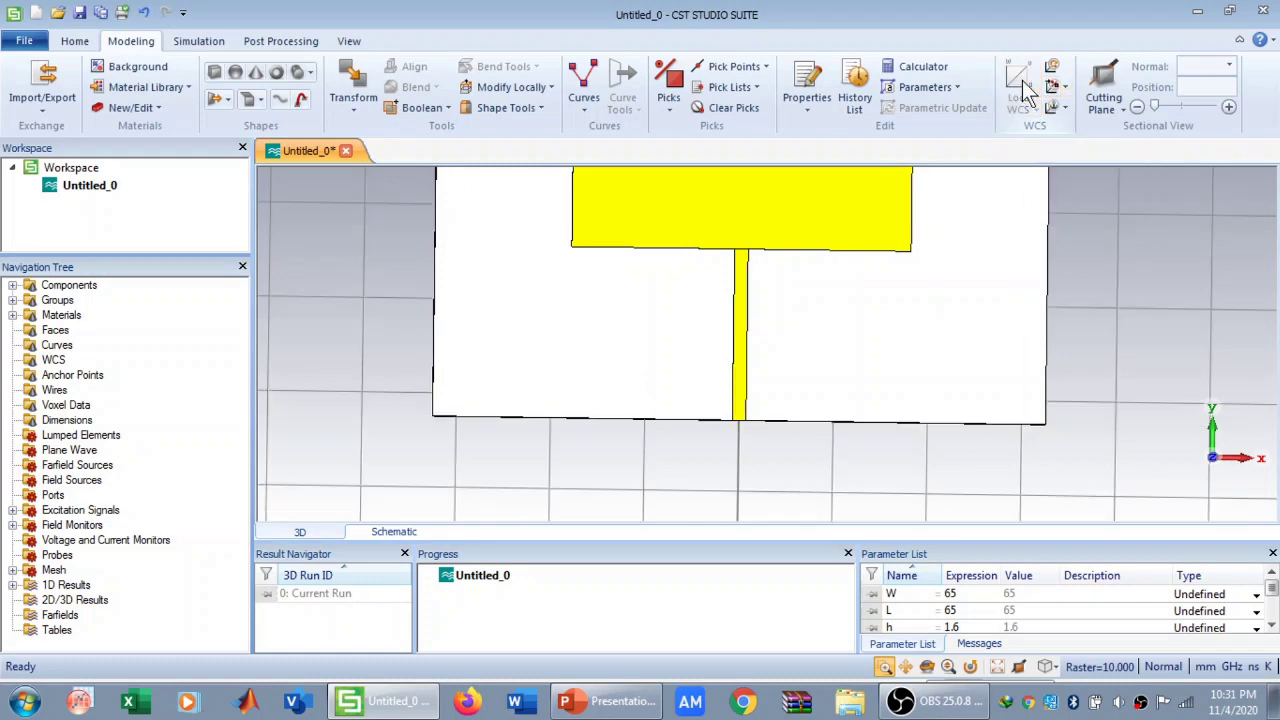
pyautogui.click(997, 666)
pyautogui.moveTo(737, 371); pyautogui.dragTo(868, 470)
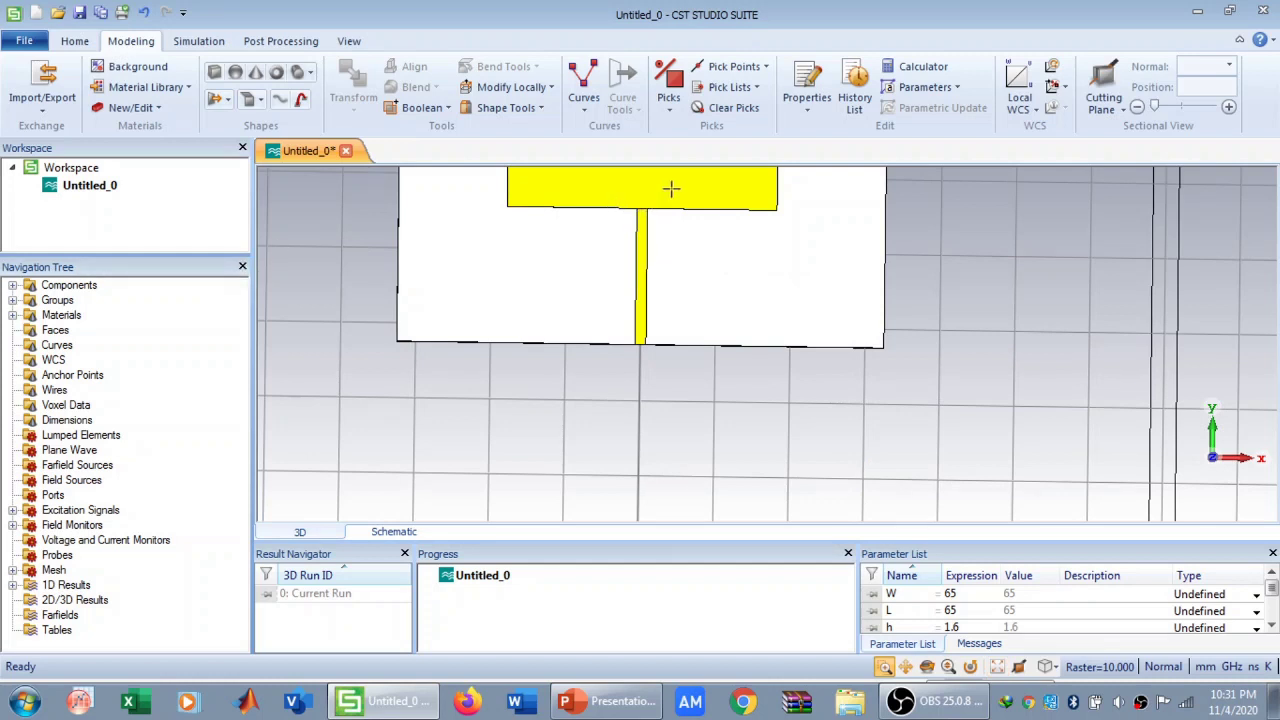
# Merge the feedline and the patch of component1 into one solid with Boolean Add.
pyautogui.doubleClick(84, 285)
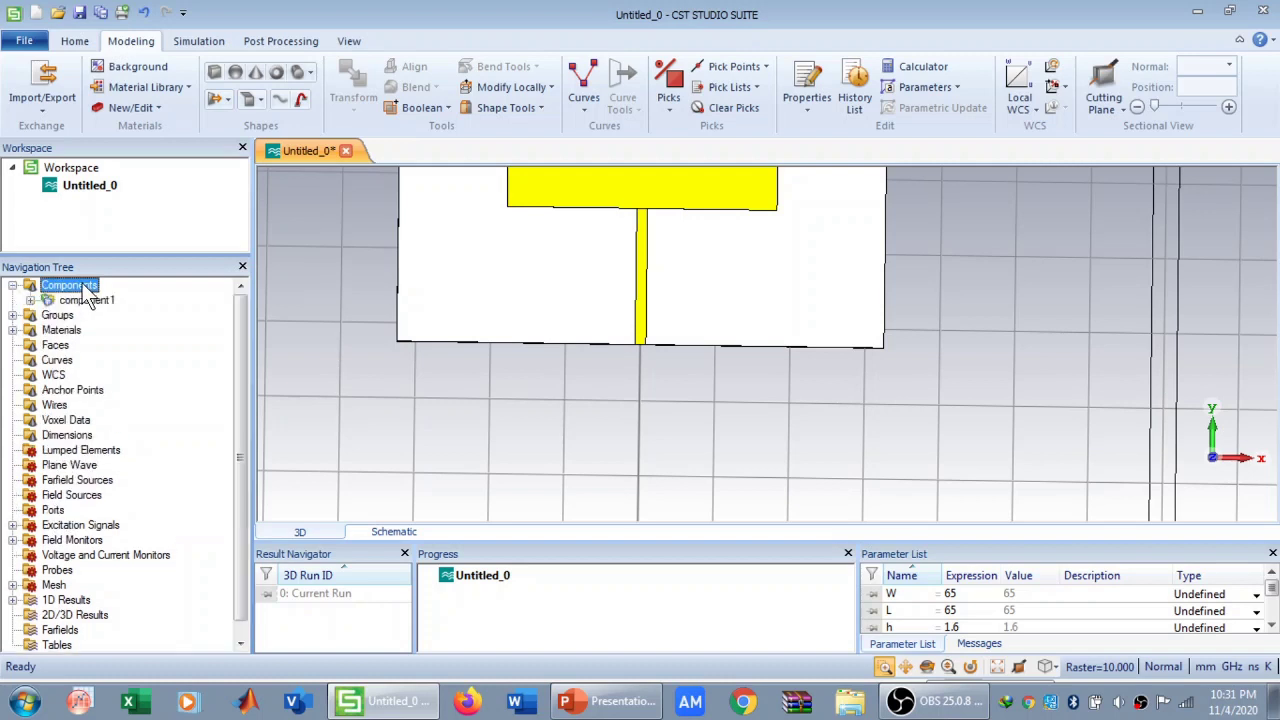
pyautogui.doubleClick(86, 300)
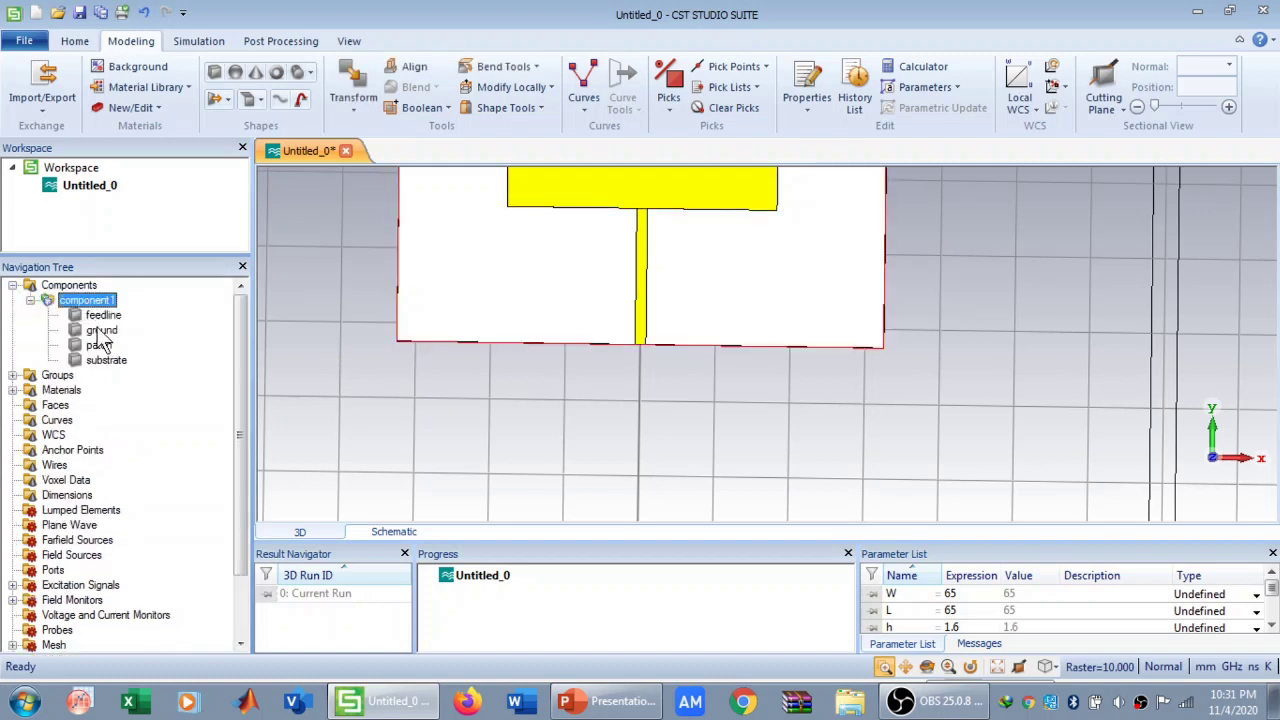
pyautogui.click(102, 331)
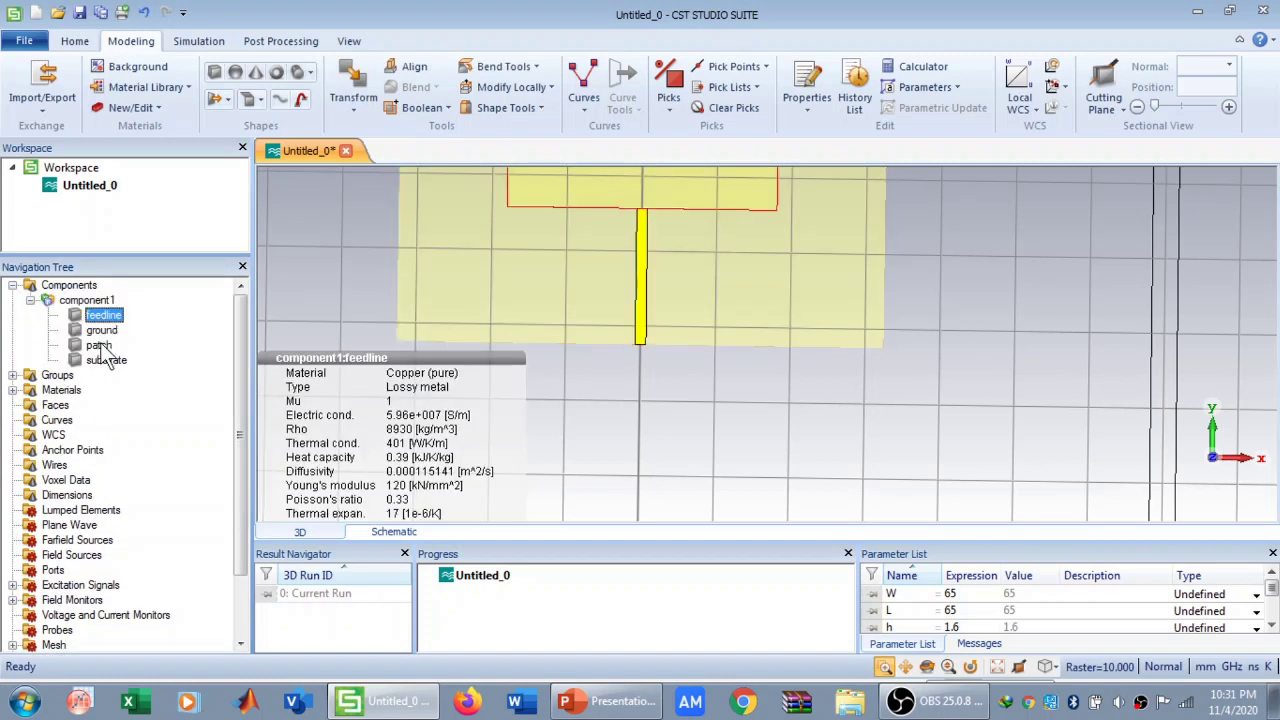
pyautogui.click(100, 345)
pyautogui.click(103, 315)
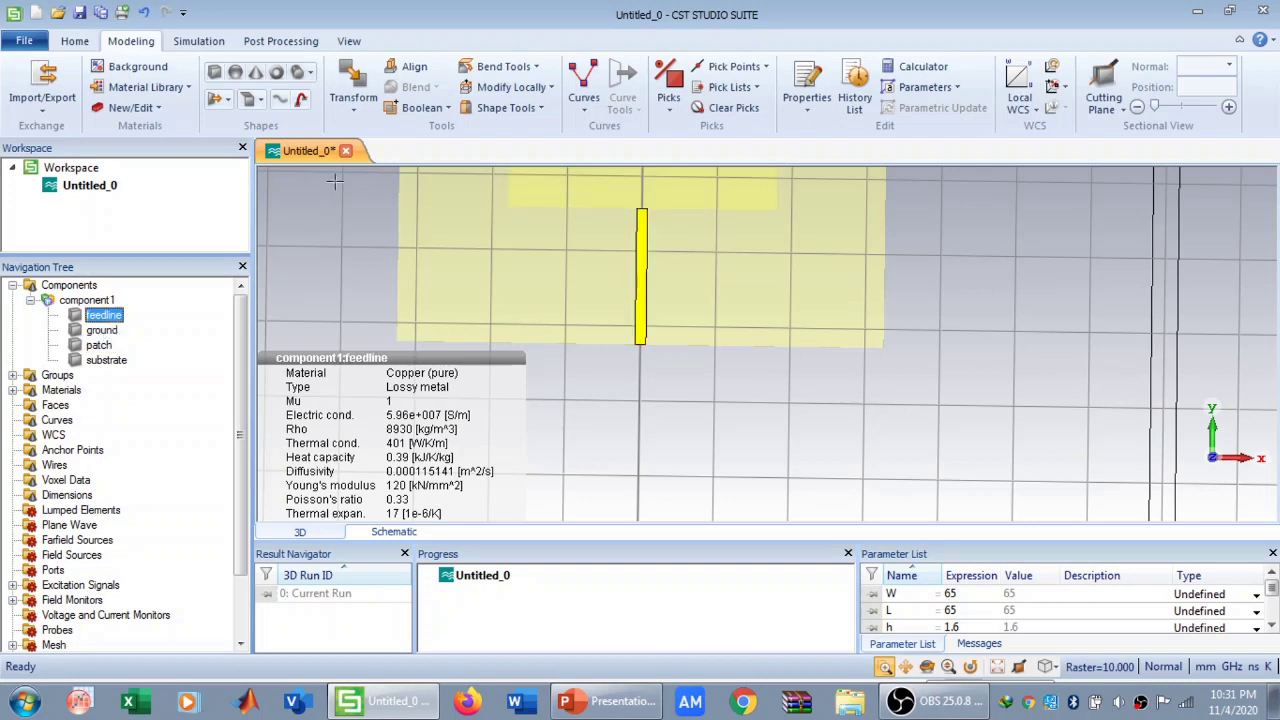
pyautogui.click(448, 111)
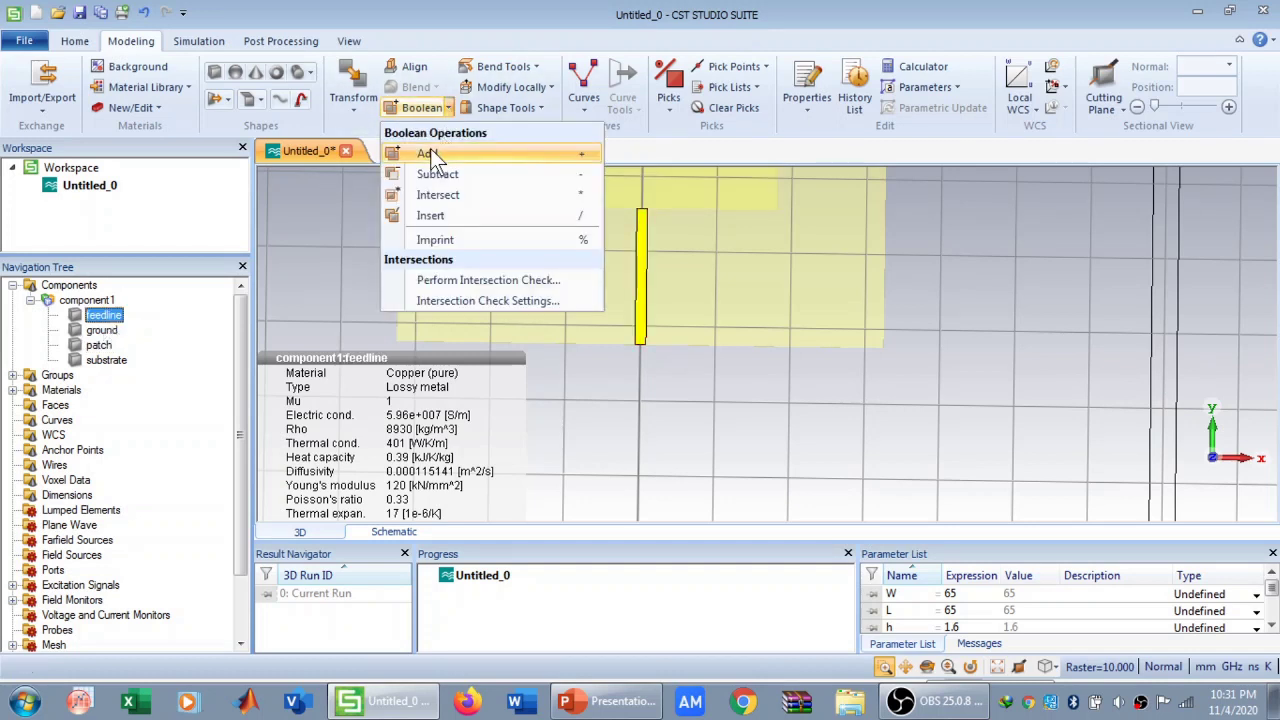
pyautogui.click(430, 153)
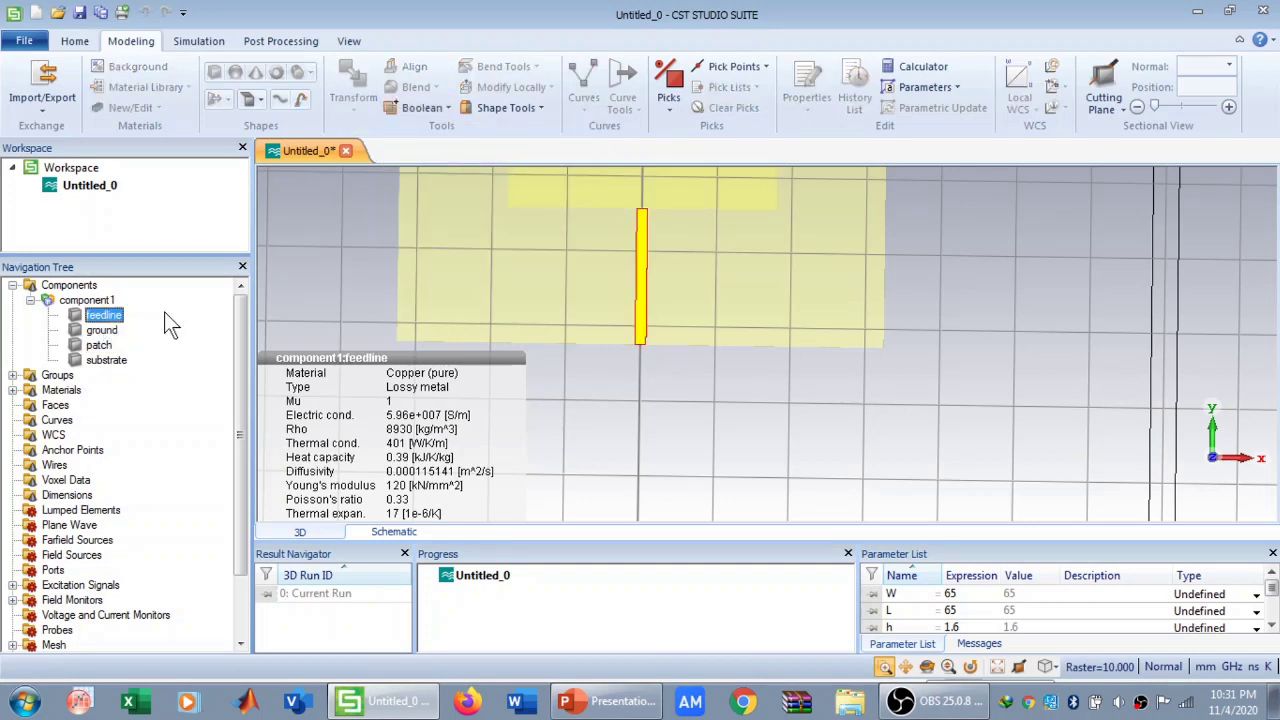
pyautogui.click(98, 346)
pyautogui.press('Return')
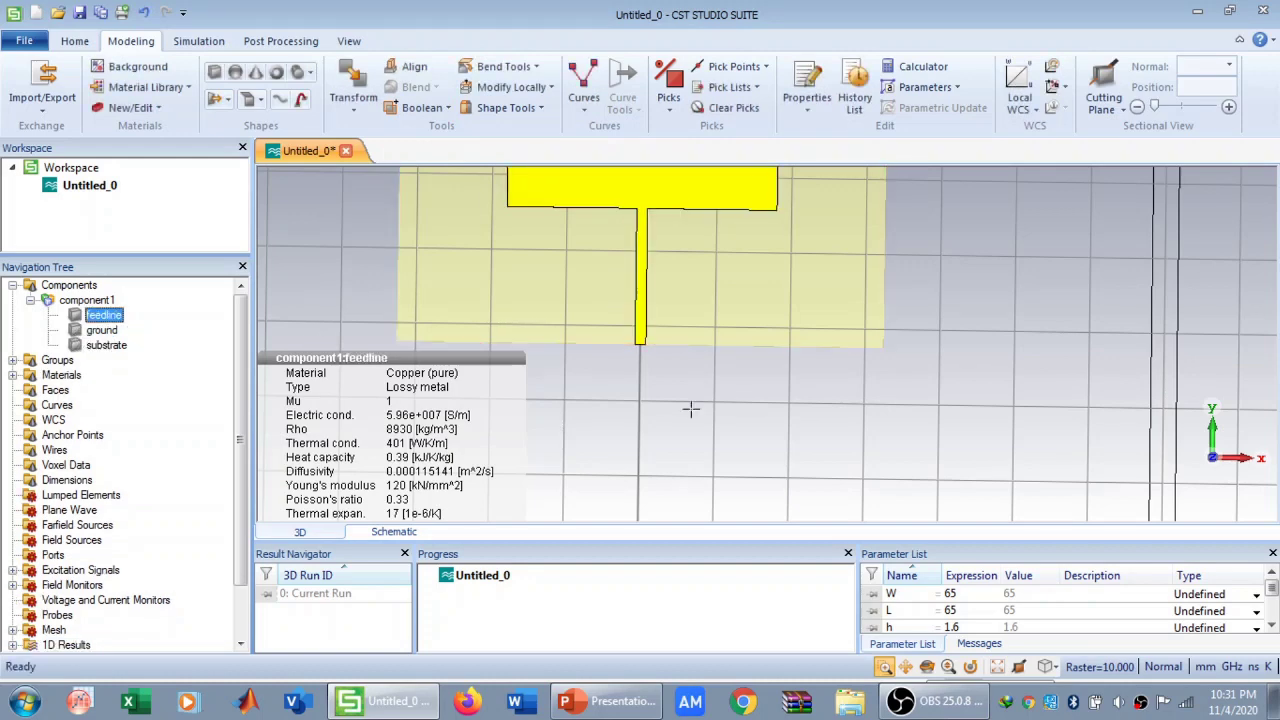
# Examine the merged patch and feedline, including where the feedline meets the substrate edge.
pyautogui.click(972, 667)
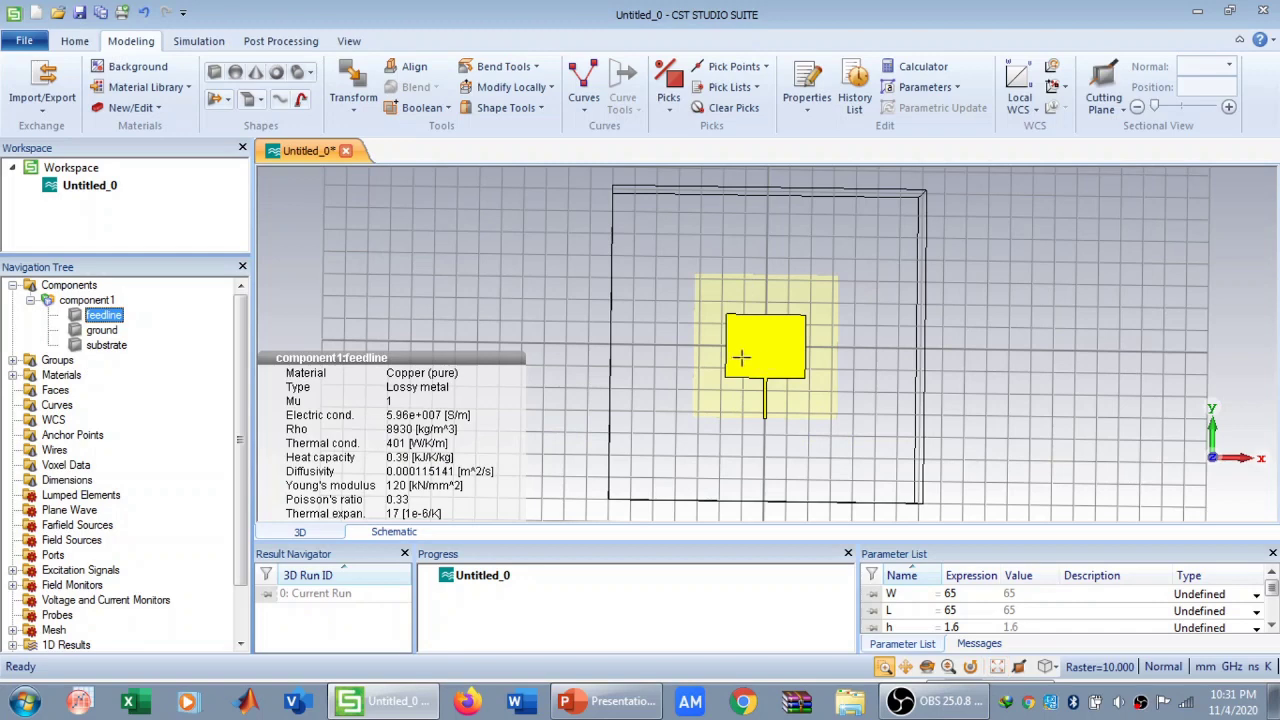
pyautogui.scroll(3, 790, 466)
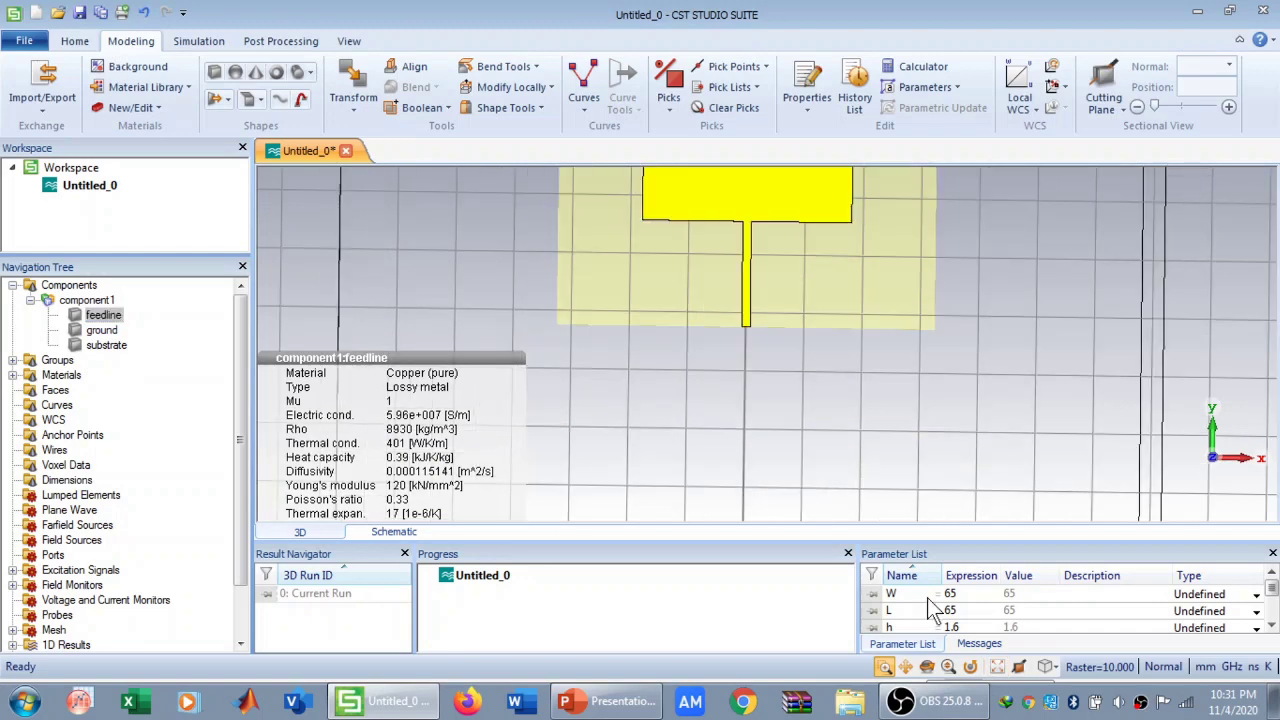
pyautogui.click(997, 667)
pyautogui.click(95, 300)
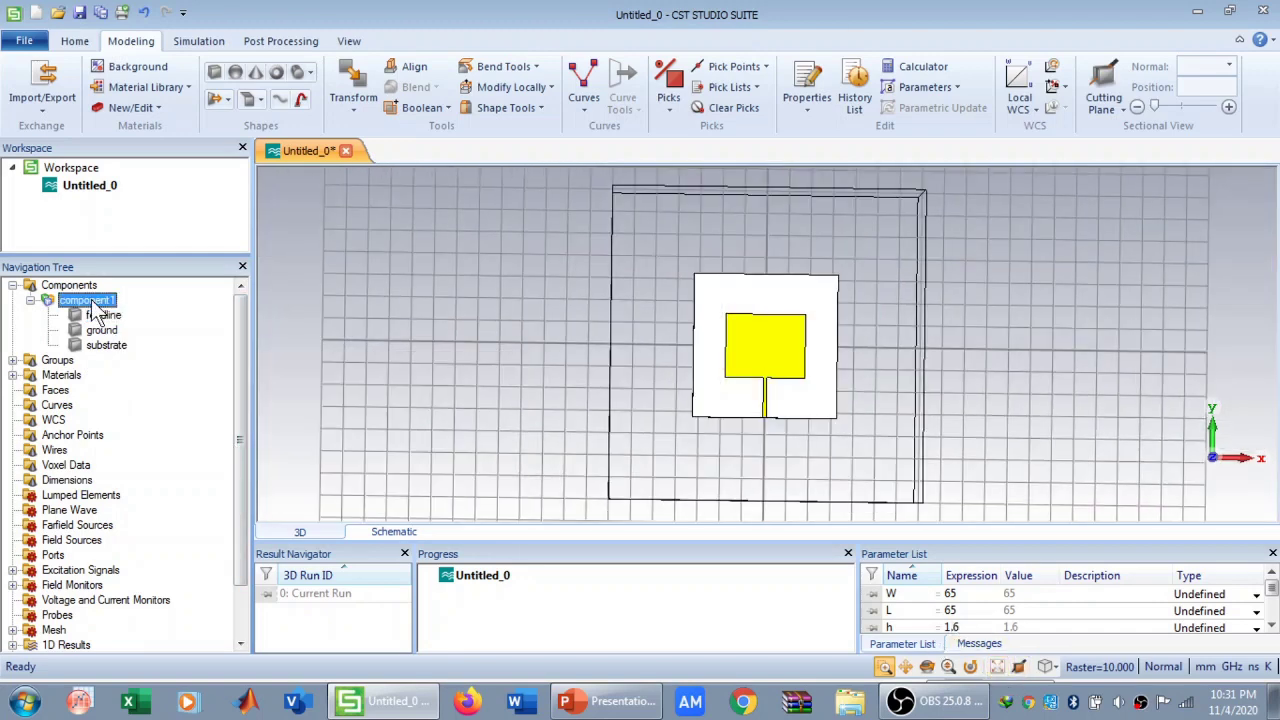
pyautogui.click(69, 285)
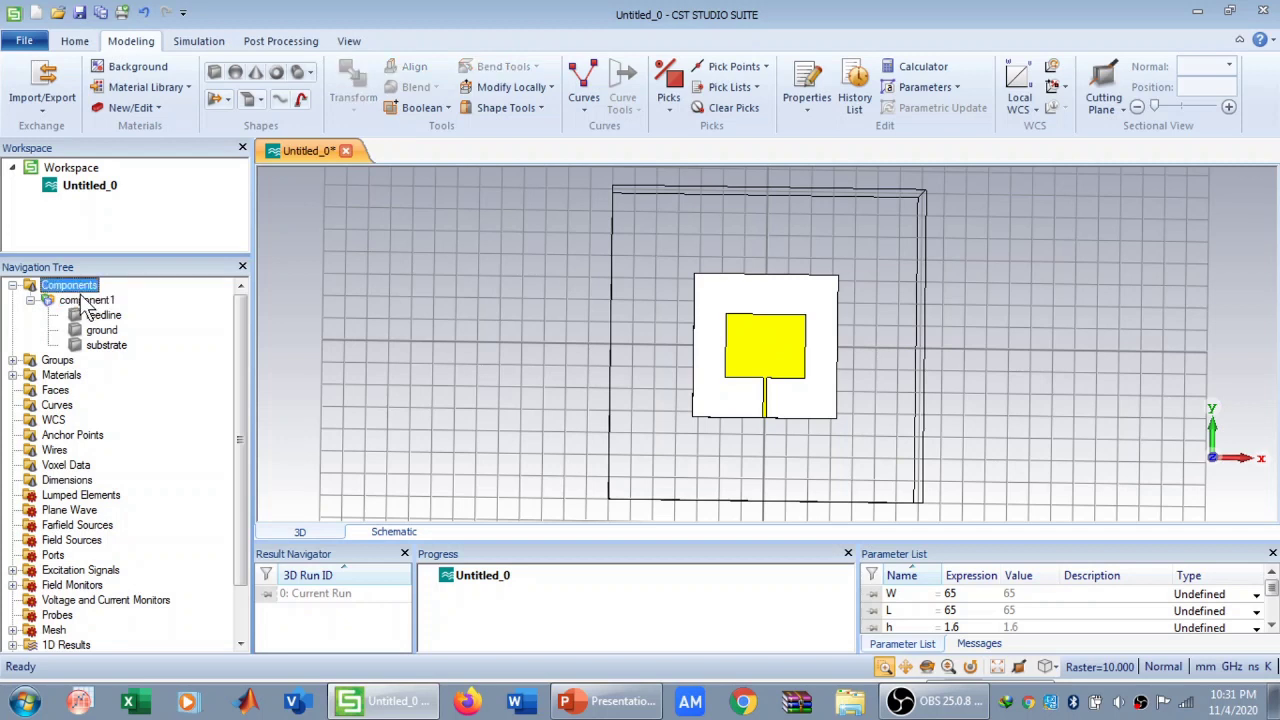
pyautogui.click(87, 300)
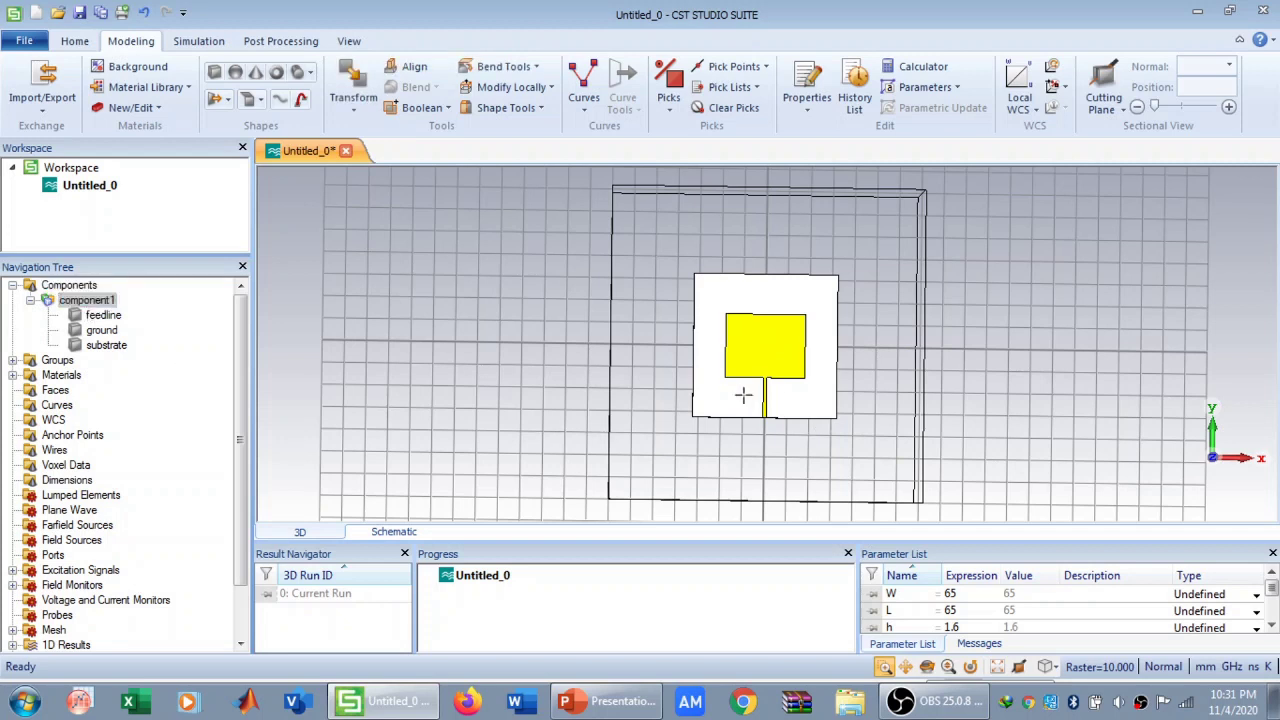
pyautogui.scroll(5, 790, 445)
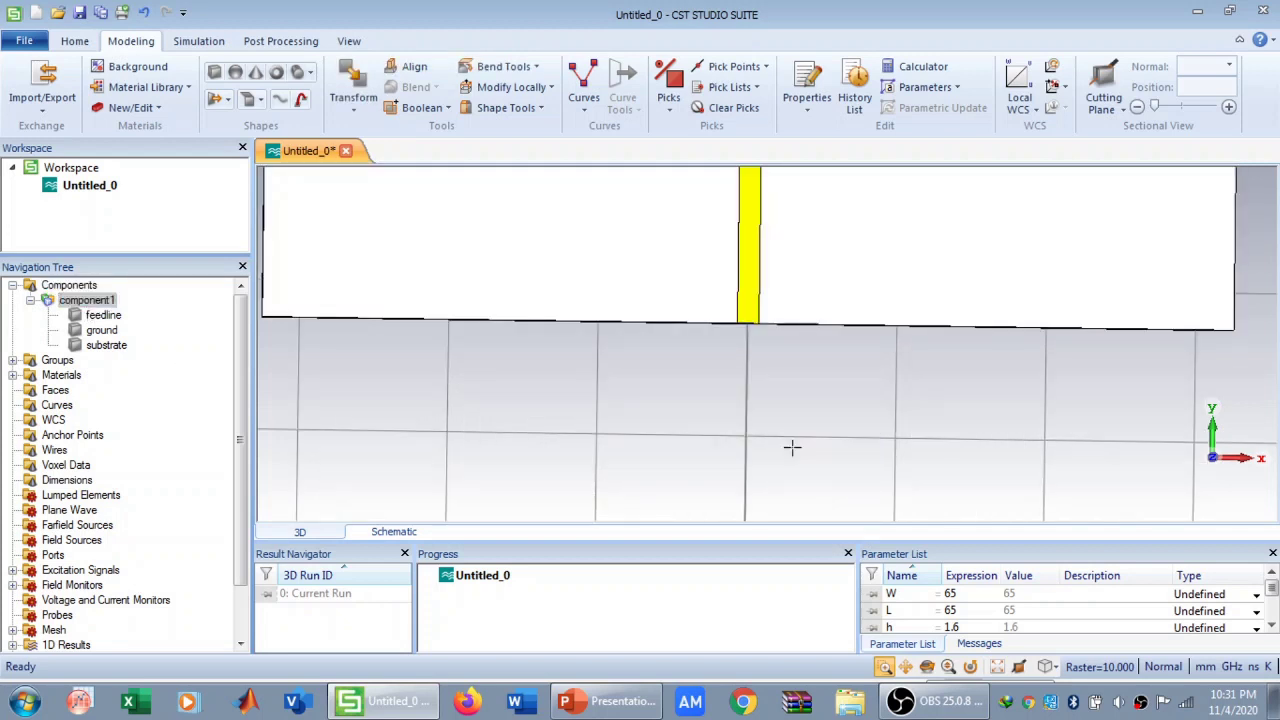
pyautogui.click(997, 666)
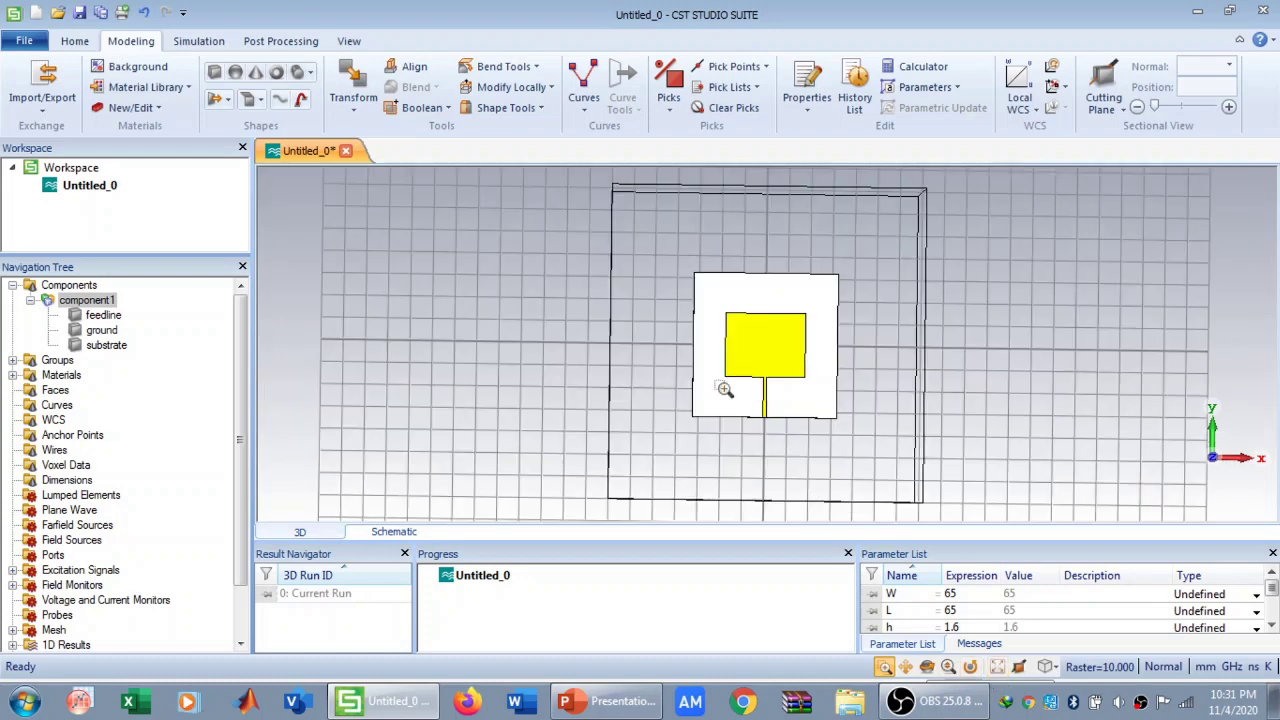
pyautogui.scroll(5, 814, 466)
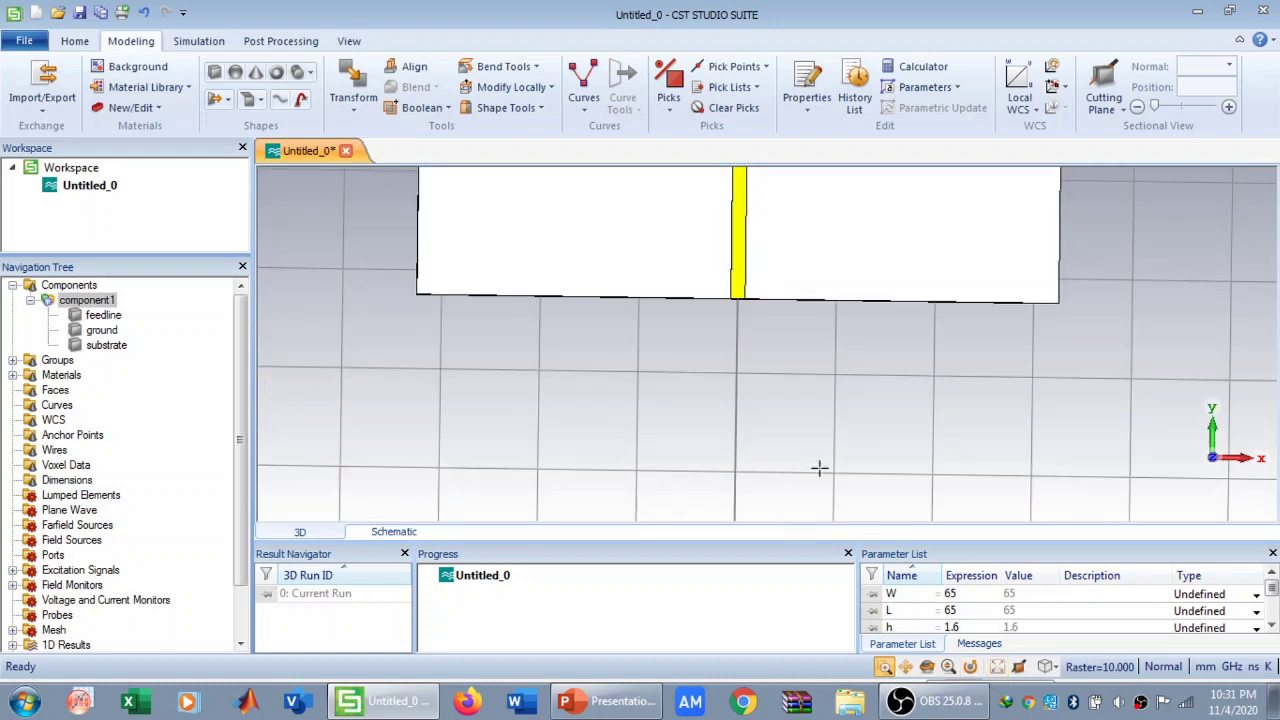
pyautogui.click(997, 666)
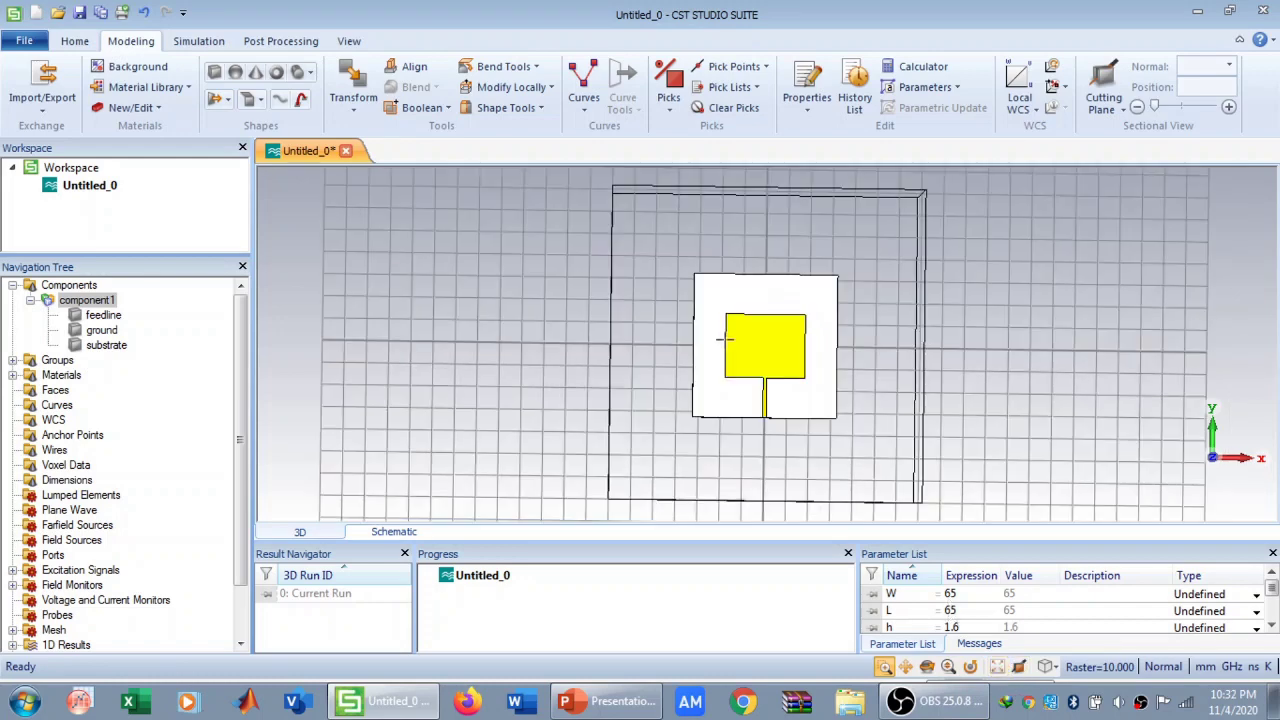
# Pick the thin end face of the feedline at the substrate's lower edge.
pyautogui.moveTo(736, 381); pyautogui.dragTo(813, 516)
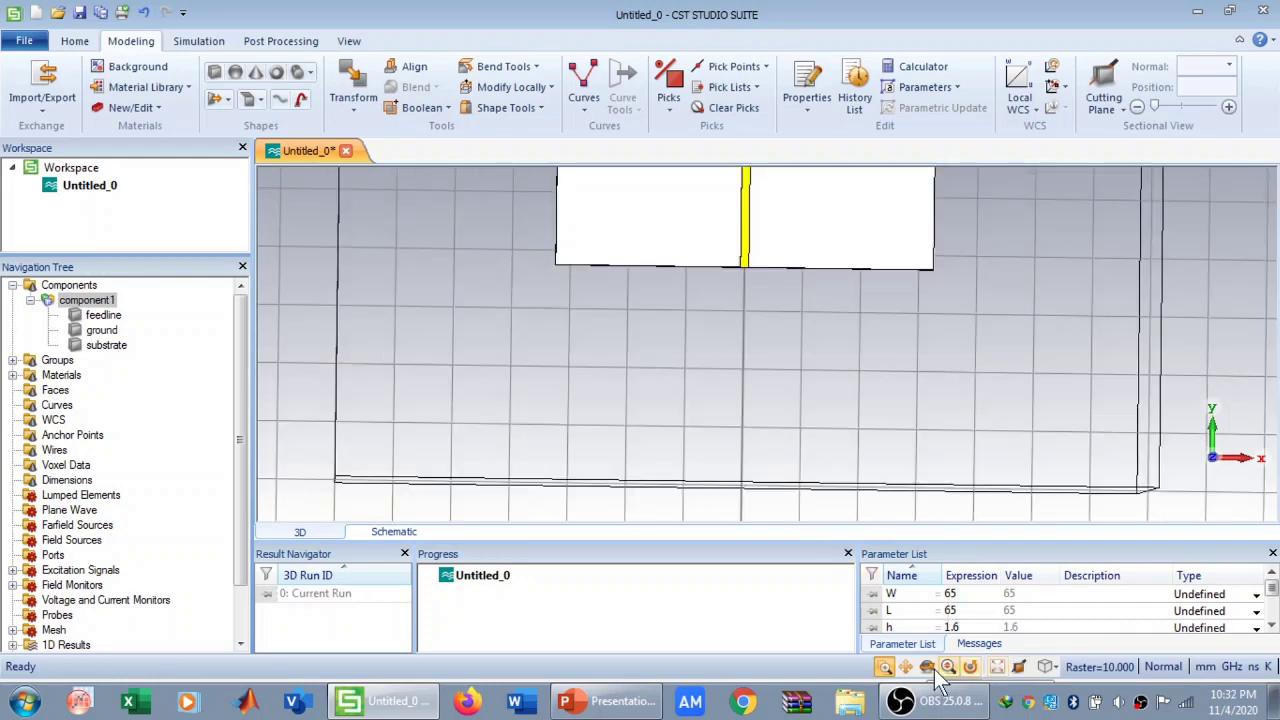
pyautogui.moveTo(760, 289); pyautogui.dragTo(745, 135)
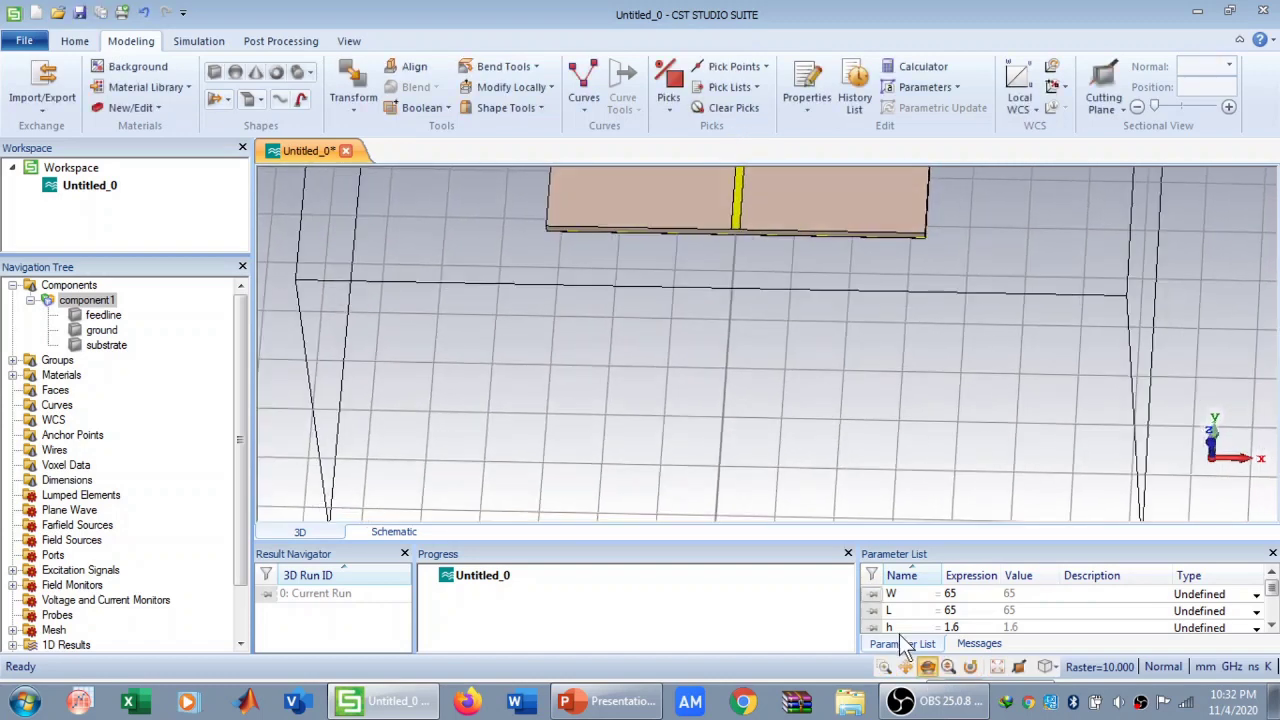
pyautogui.click(884, 666)
pyautogui.moveTo(671, 194); pyautogui.dragTo(851, 323)
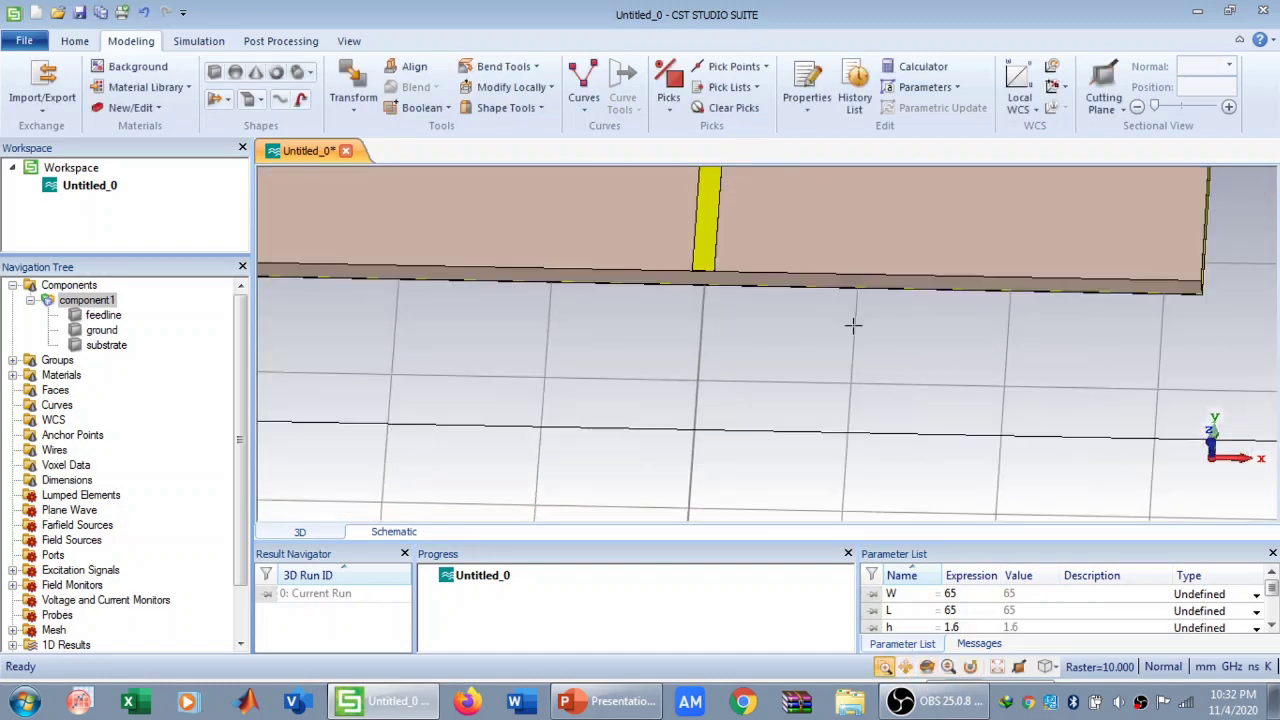
pyautogui.moveTo(614, 236); pyautogui.dragTo(789, 342)
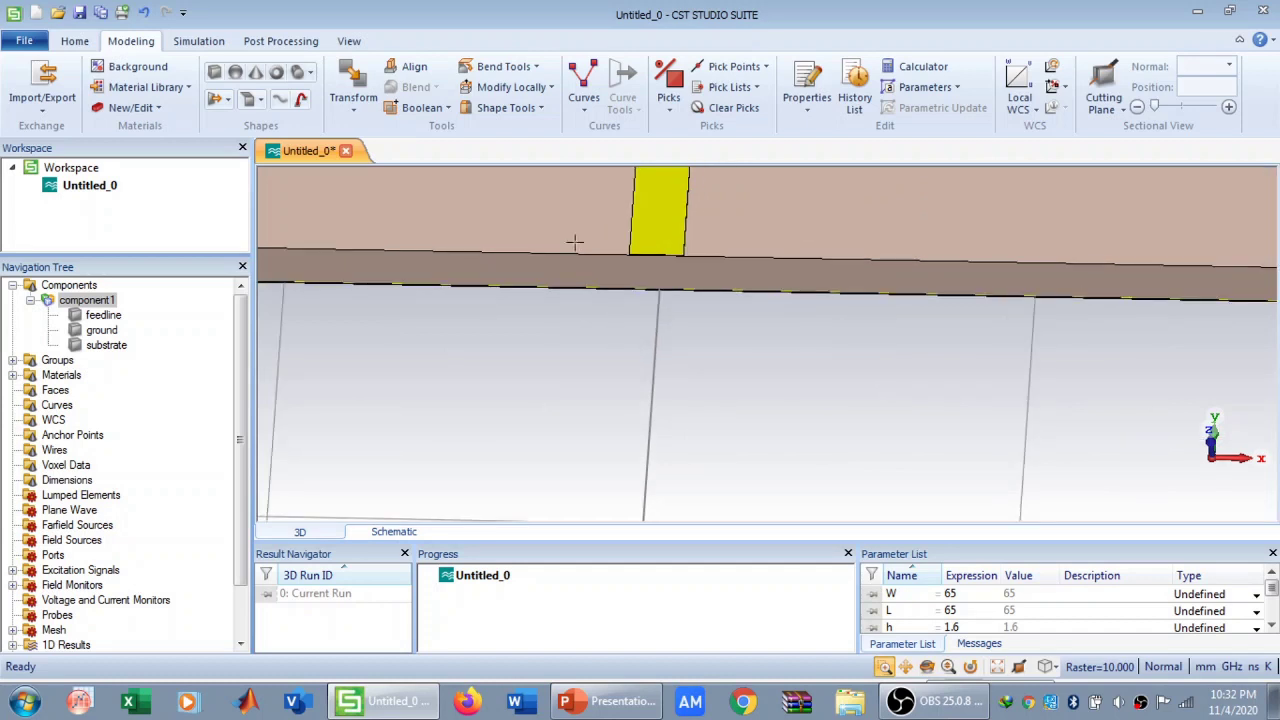
pyautogui.moveTo(532, 217); pyautogui.dragTo(831, 414)
pyautogui.moveTo(575, 194); pyautogui.dragTo(1050, 433)
pyautogui.moveTo(512, 177); pyautogui.dragTo(1062, 468)
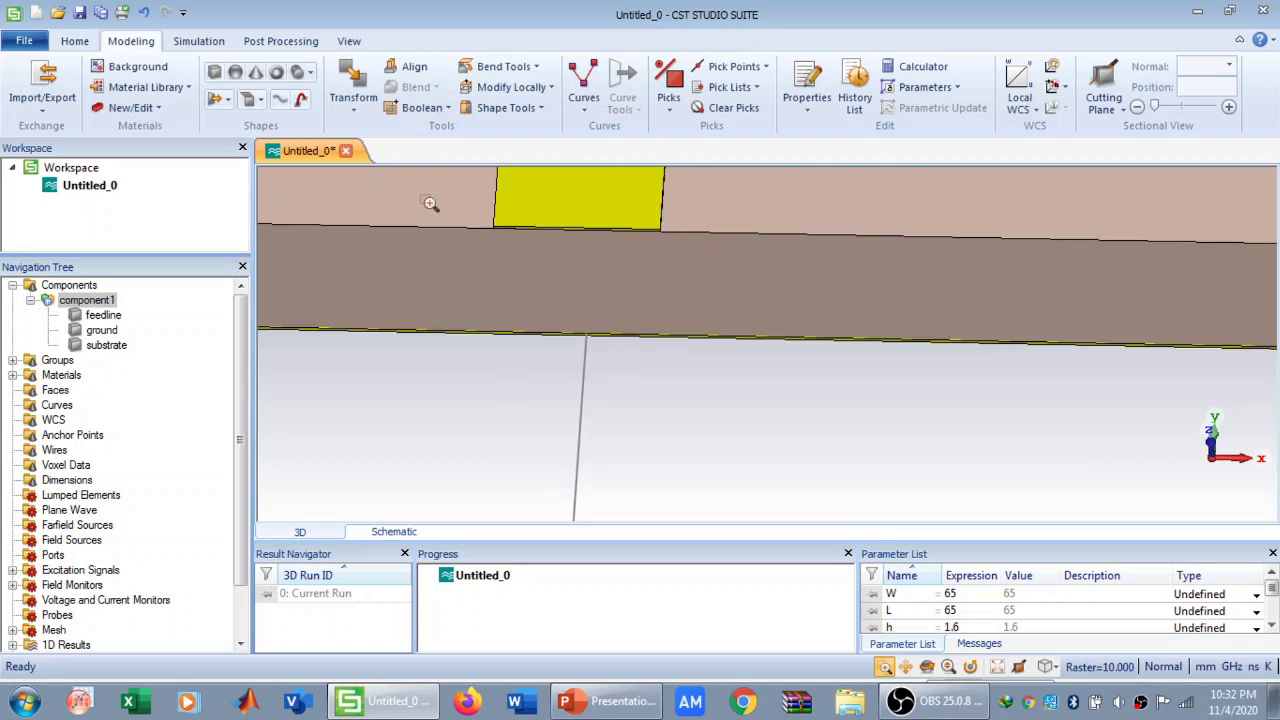
pyautogui.moveTo(430, 204); pyautogui.dragTo(861, 318)
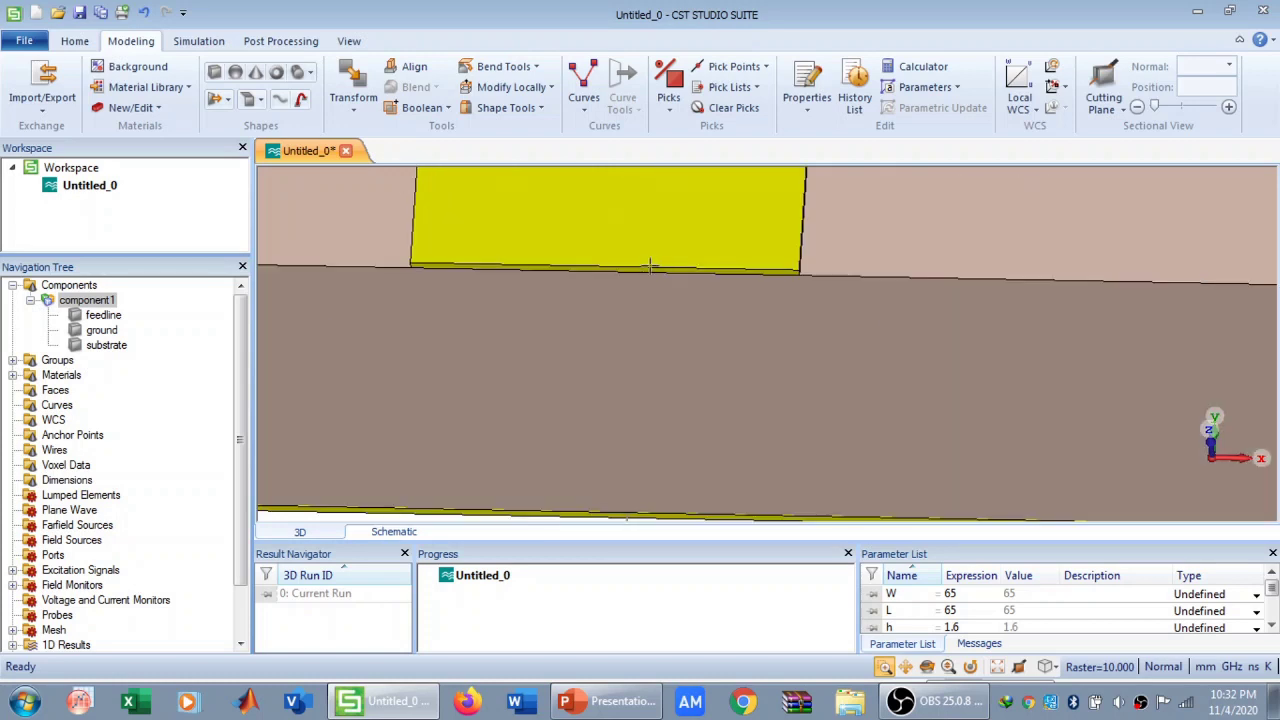
pyautogui.click(670, 114)
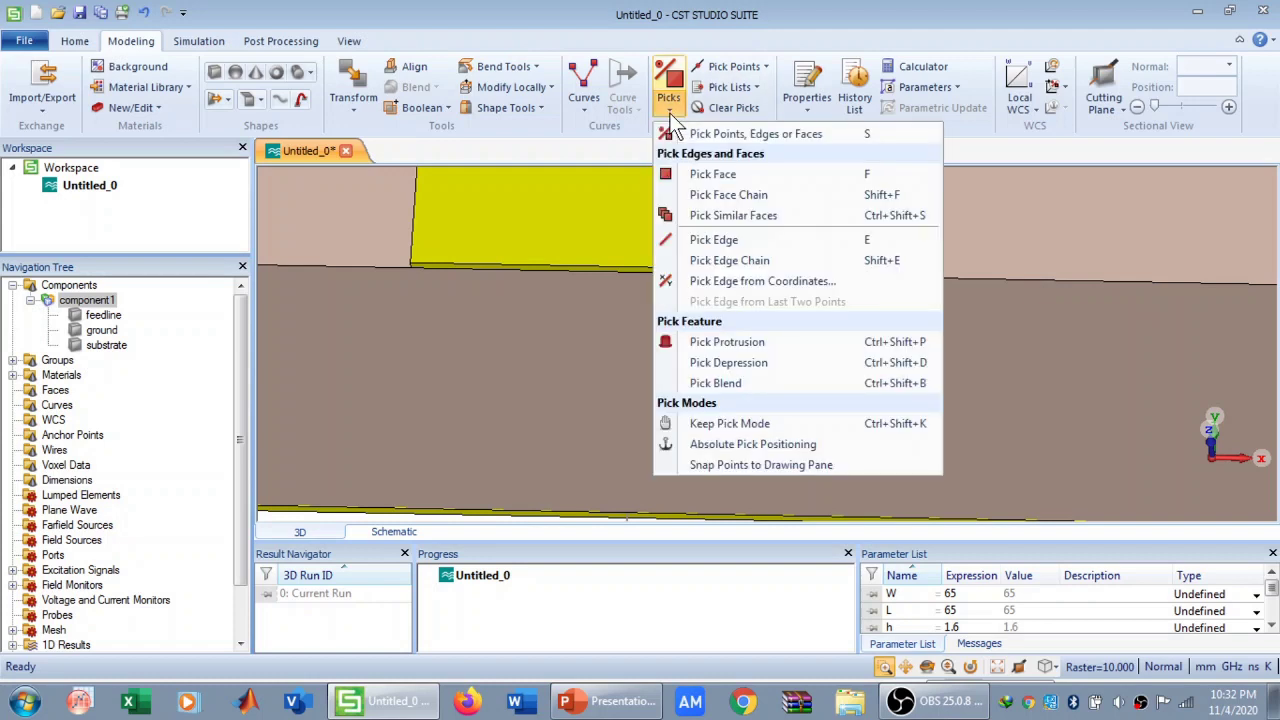
pyautogui.click(692, 174)
pyautogui.click(614, 270)
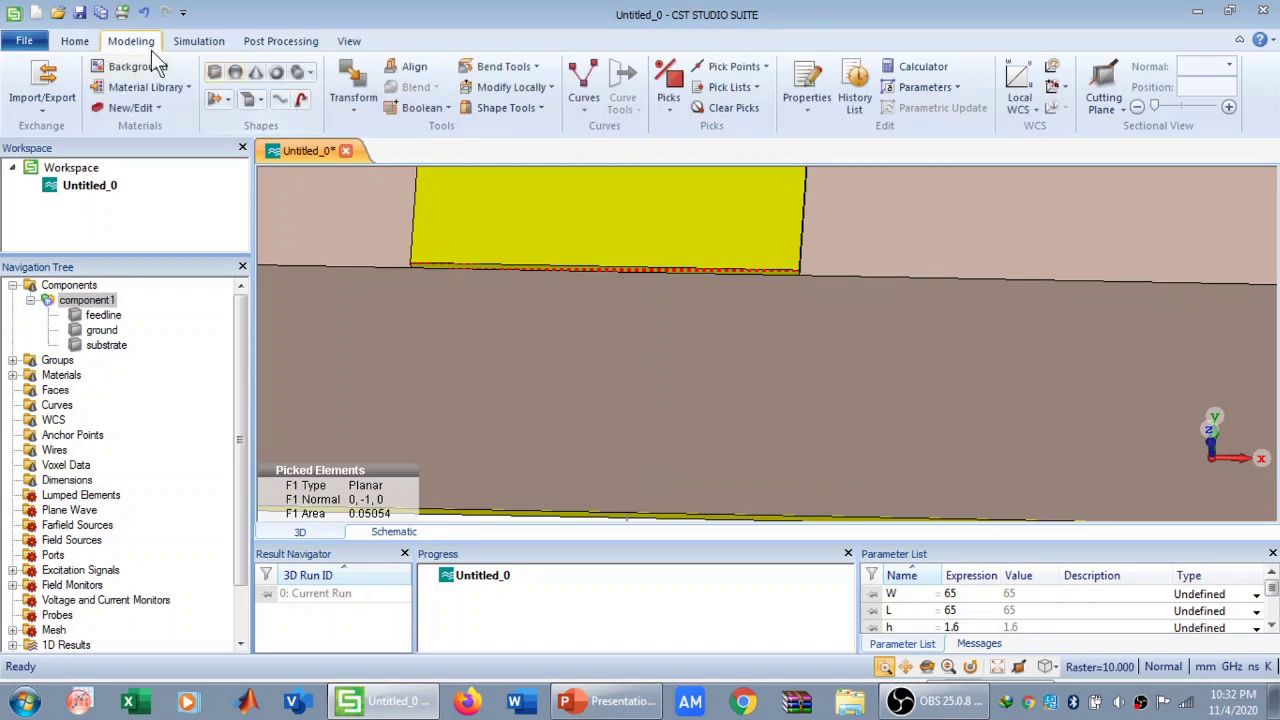
# Start a waveguide port on the picked feedline face and extend it by 3*wf at both Xmin and Xmax.
pyautogui.click(199, 44)
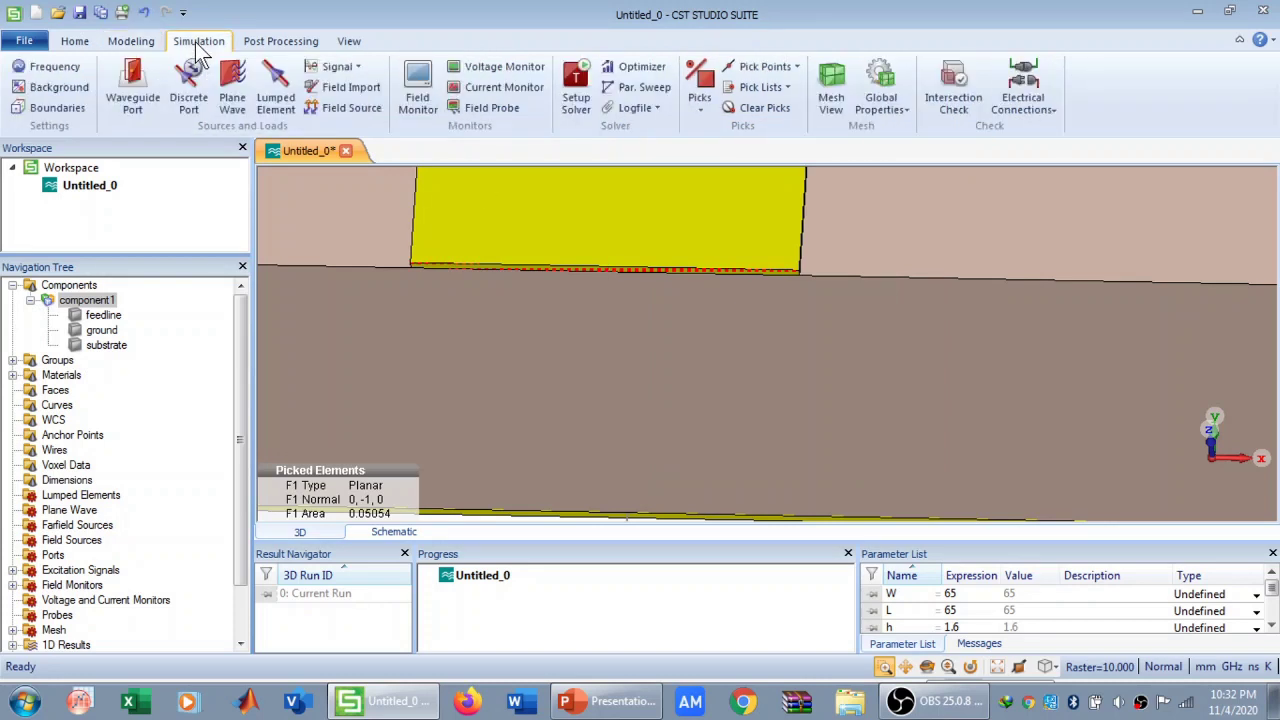
pyautogui.click(140, 95)
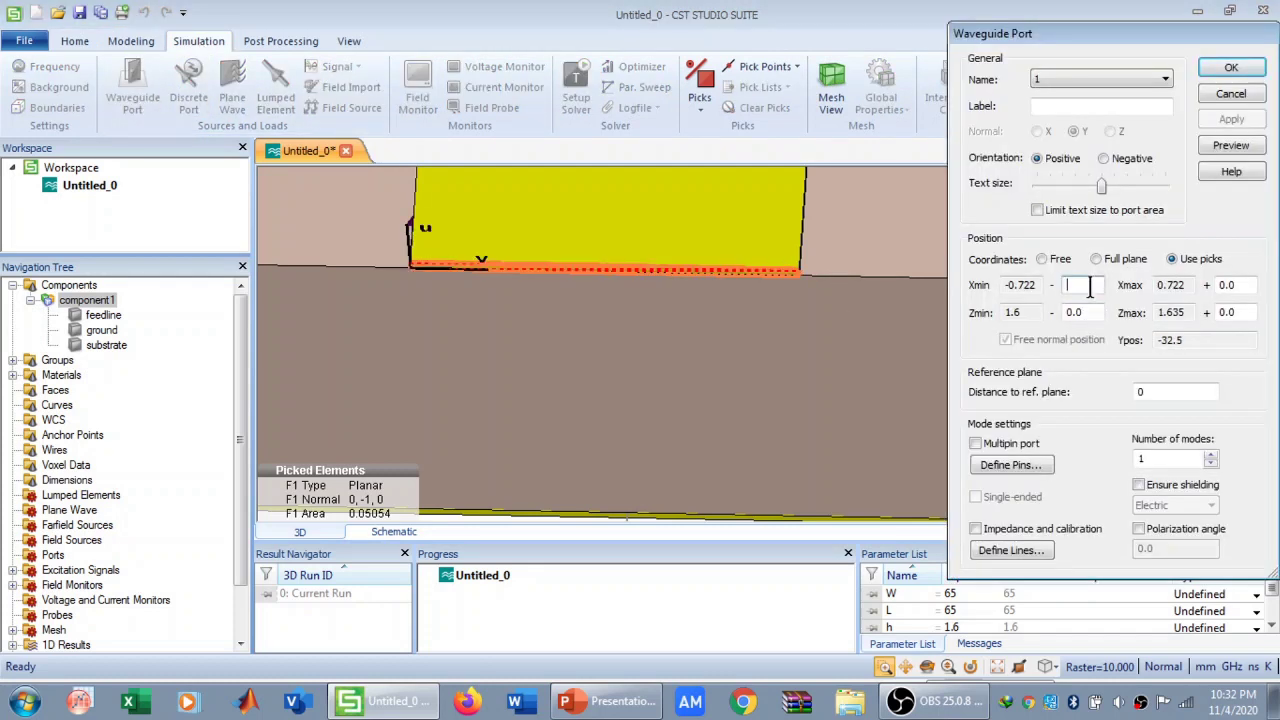
pyautogui.write('3*wf')
pyautogui.click(1238, 286)
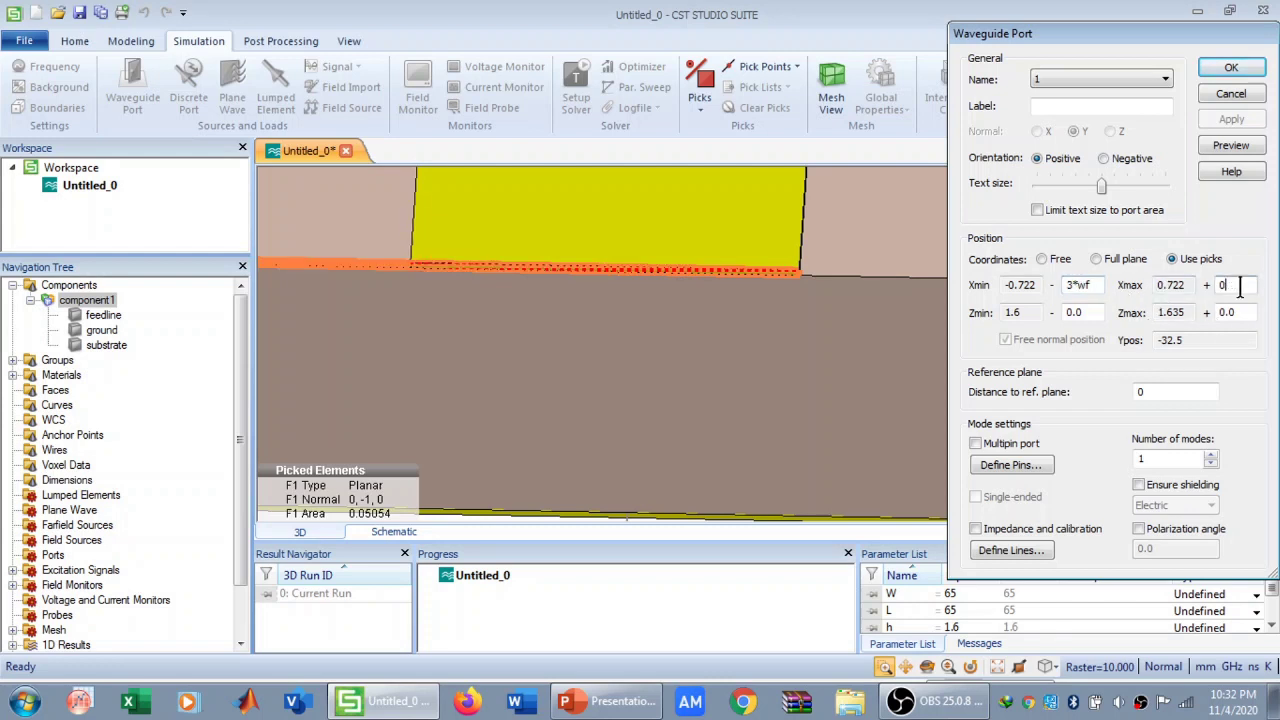
pyautogui.write('3*wf')
# Extend the waveguide port by h+g at Zmin and 4*h at Zmax, and preview it.
pyautogui.click(1089, 313)
pyautogui.press('BackSpace')
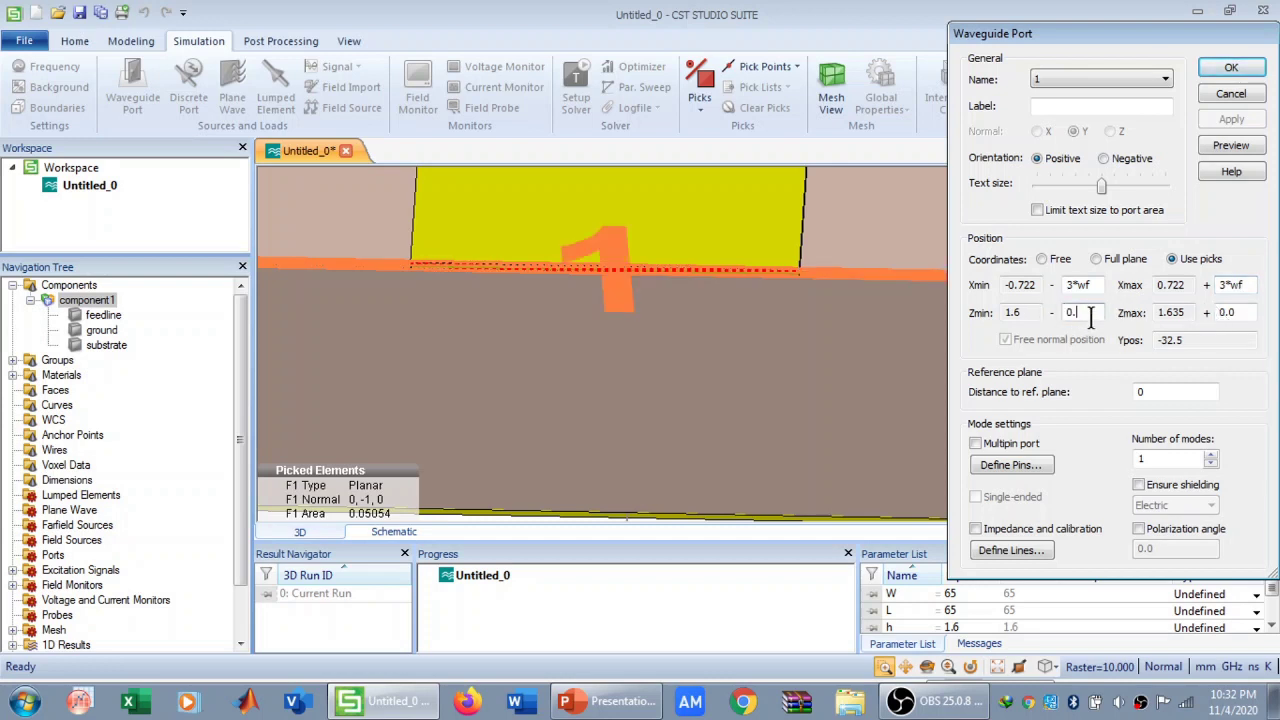
pyautogui.write('h+g')
pyautogui.click(1236, 314)
pyautogui.press('BackSpace')
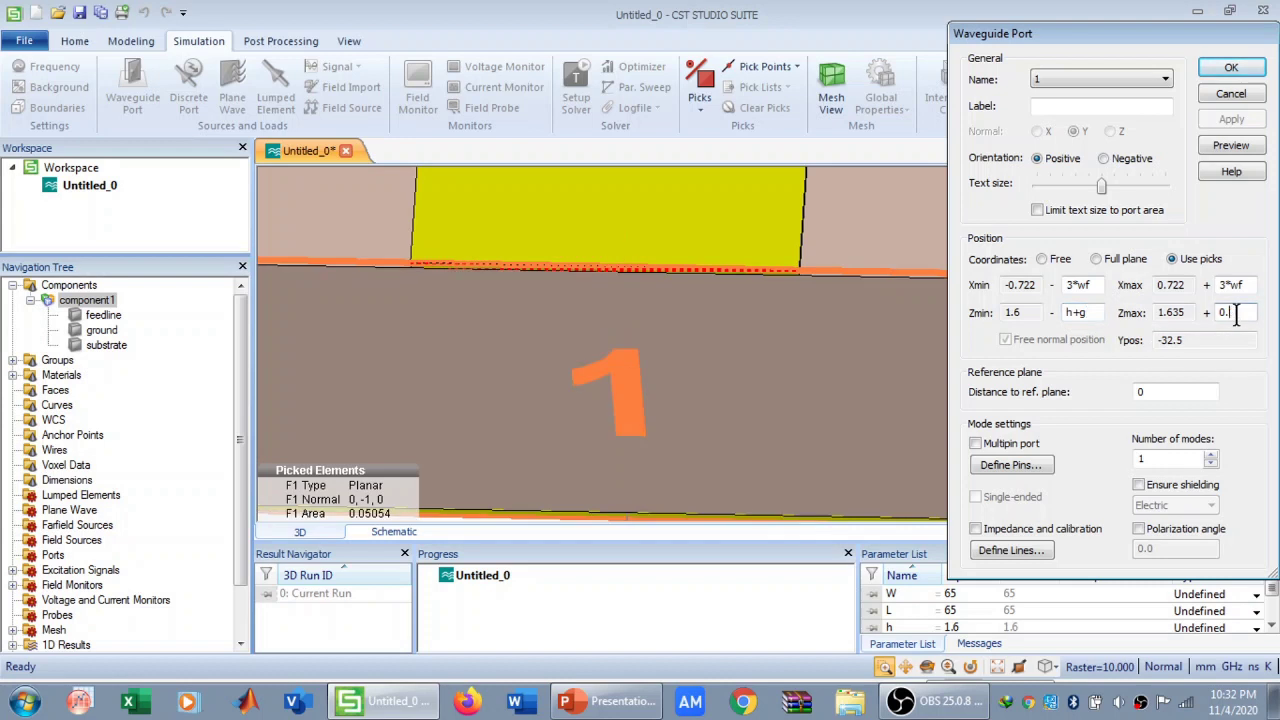
pyautogui.write('4*h')
pyautogui.click(1231, 146)
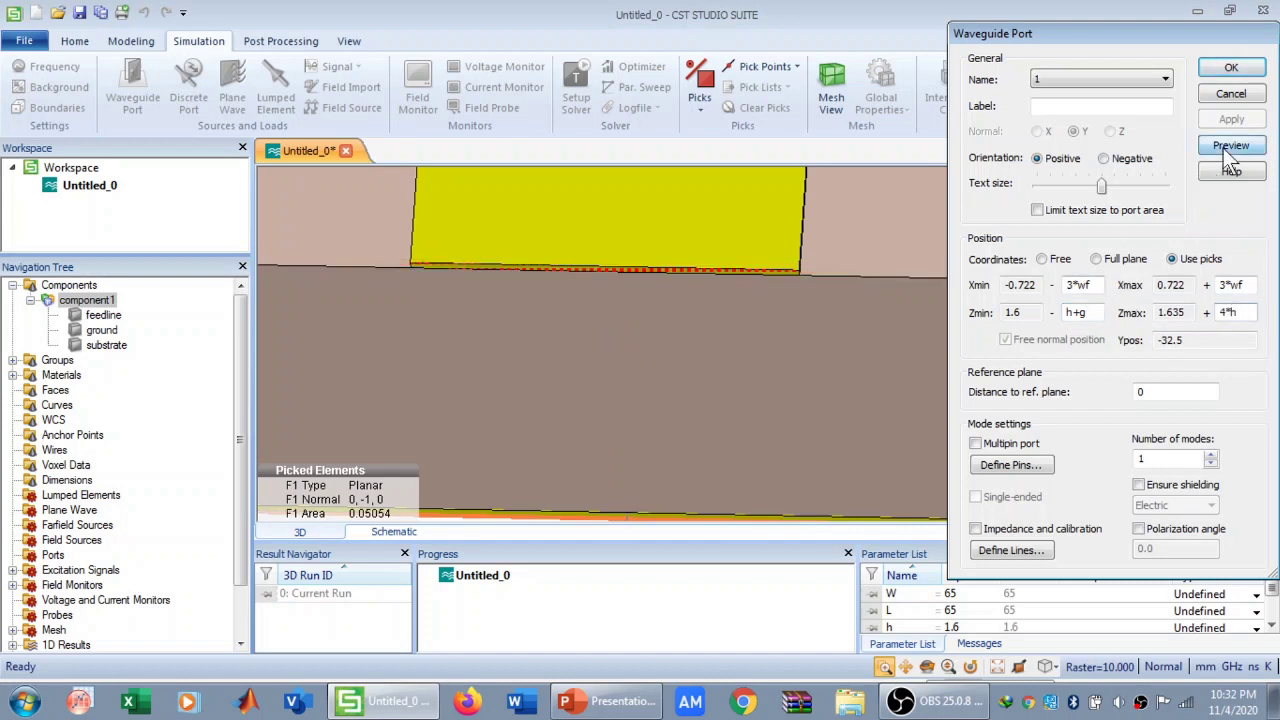
# Create the waveguide port with the entered extensions on the feedline's end face.
pyautogui.click(1231, 68)
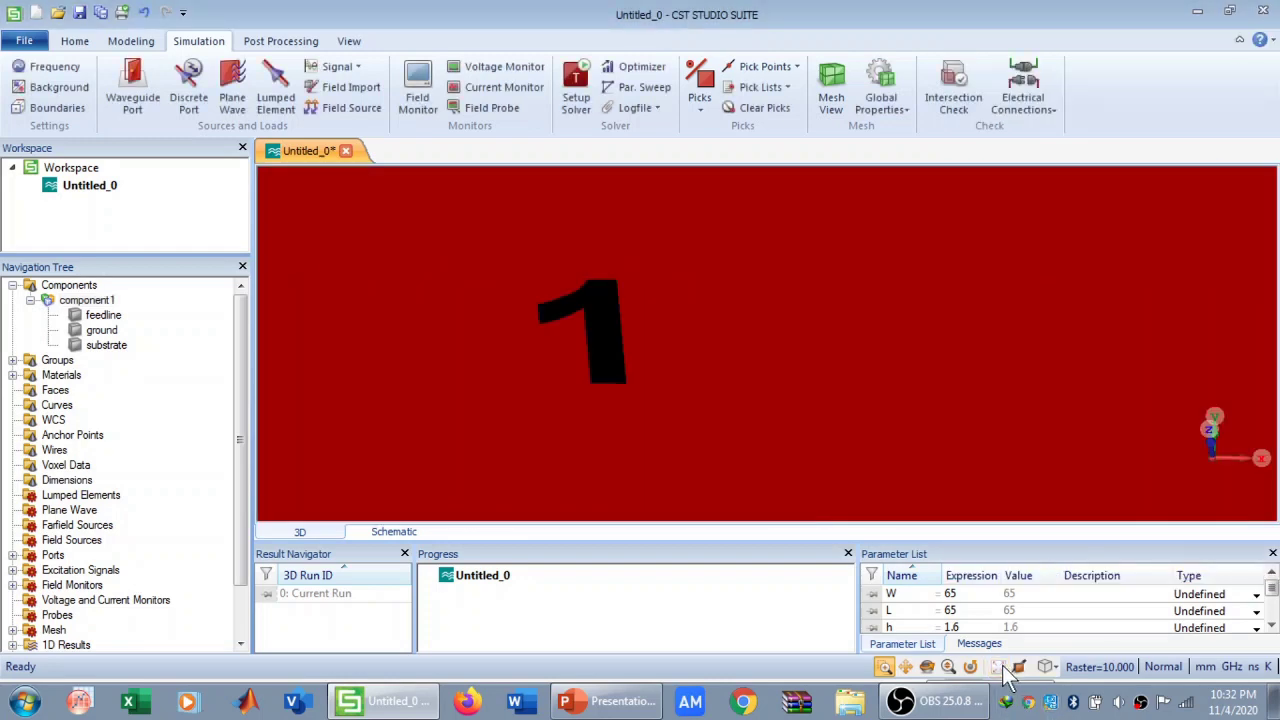
pyautogui.click(1000, 667)
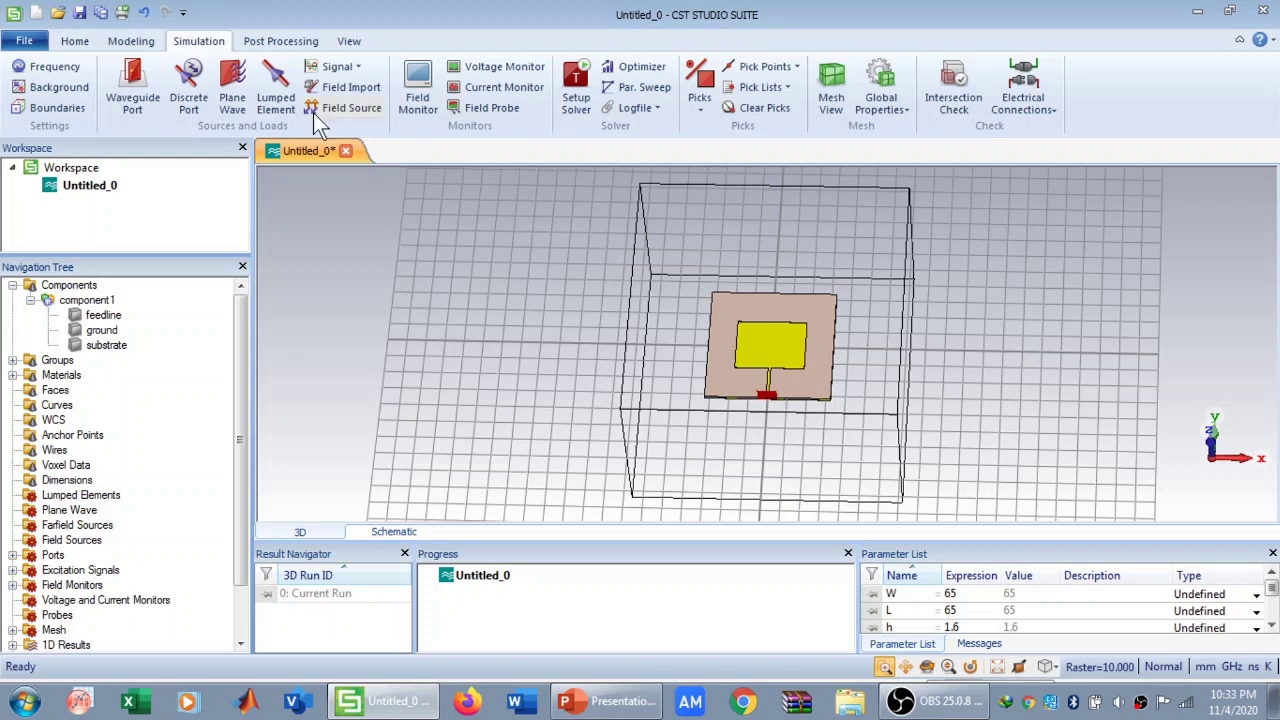
# Confirm the 1 to 3 frequency range and start the time domain solver with a hexahedral mesh and -40 dB accuracy.
pyautogui.click(70, 66)
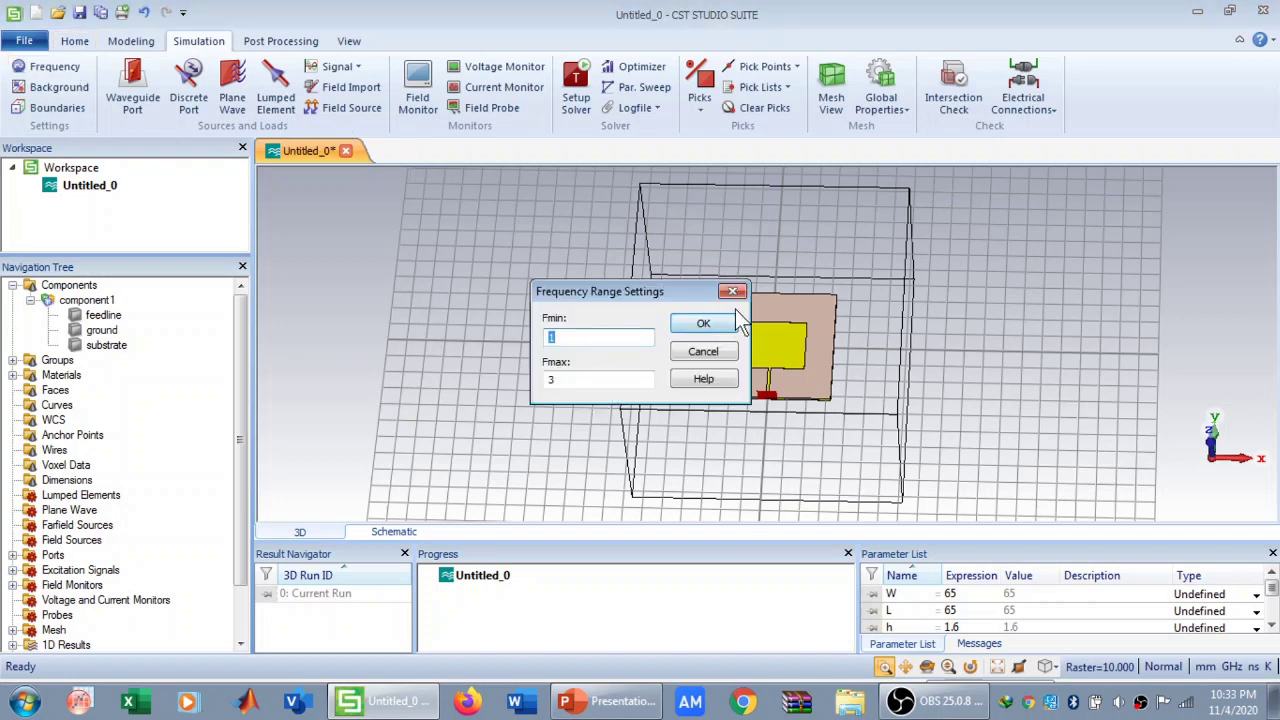
pyautogui.click(705, 323)
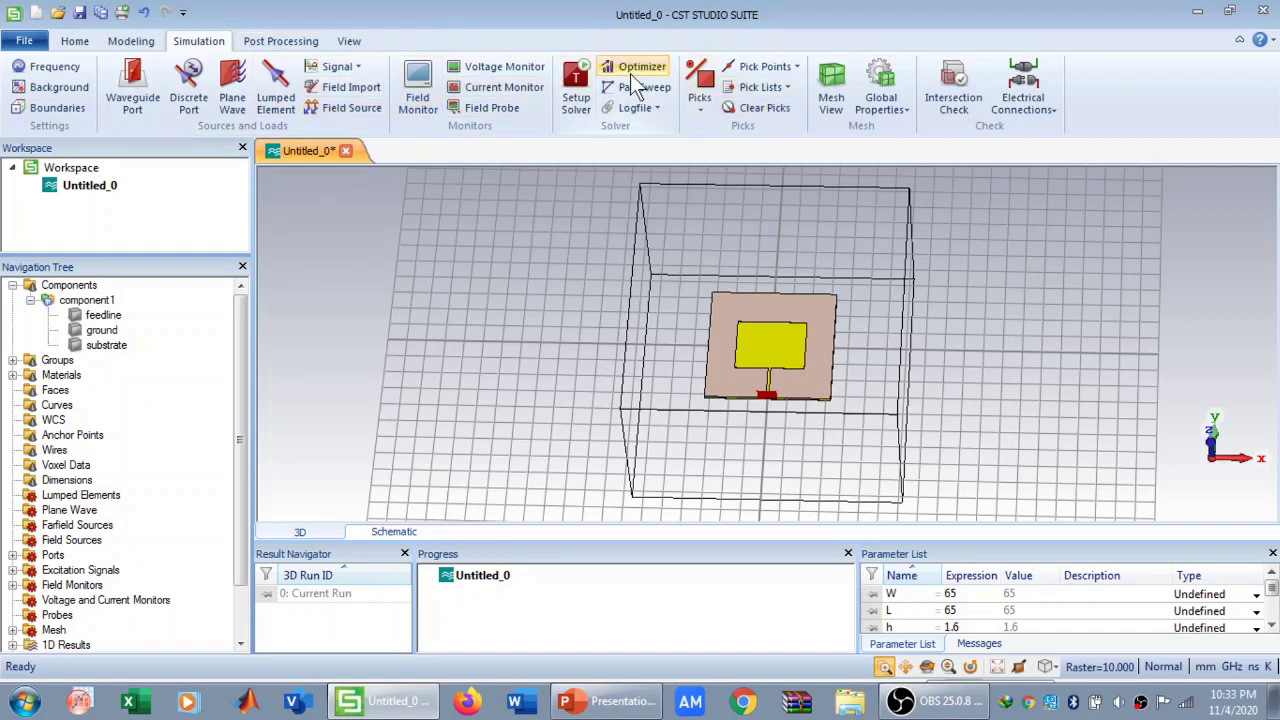
pyautogui.click(574, 88)
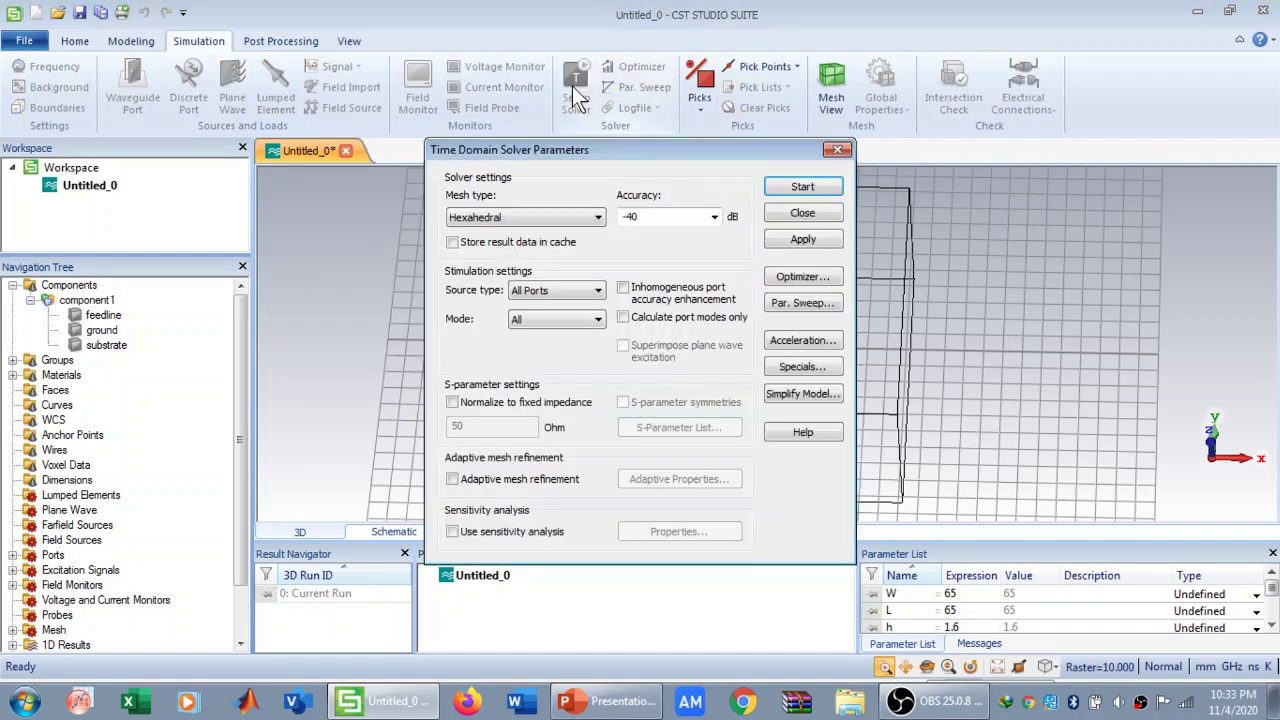
pyautogui.click(805, 188)
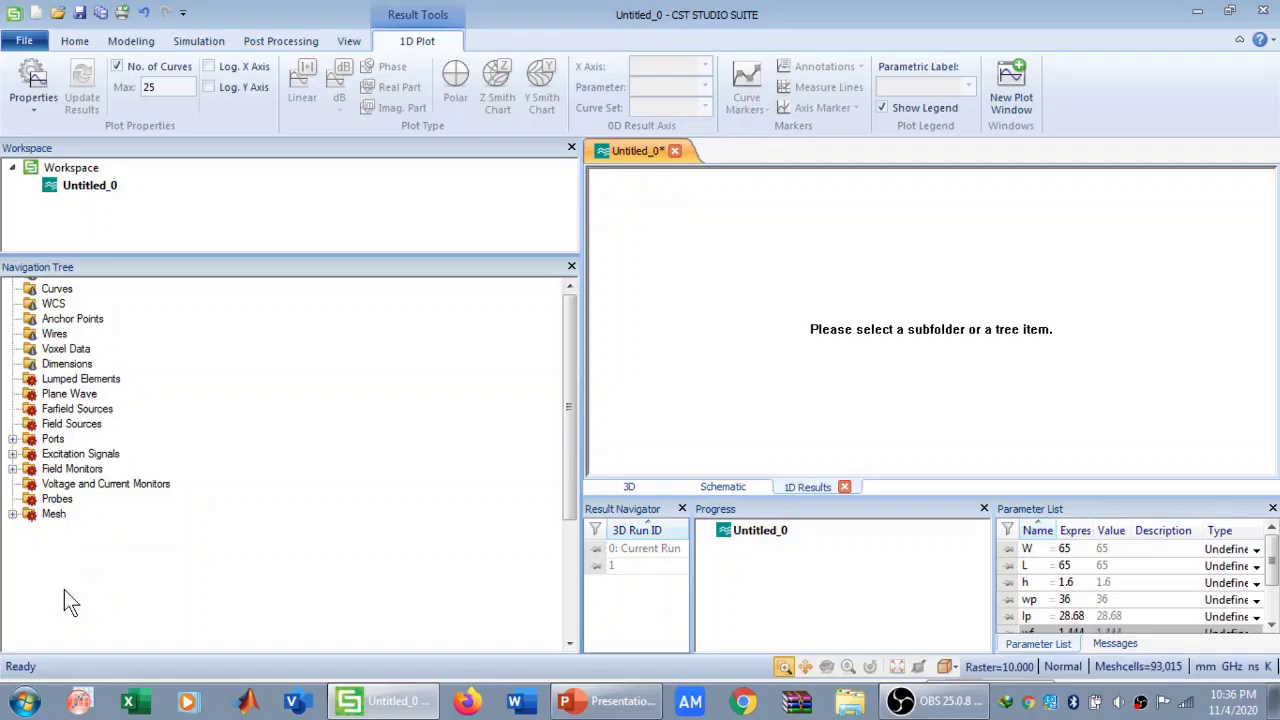
# Display the S1,1 curve from the S-parameter results in an enlarged plot area.
pyautogui.doubleClick(64, 589)
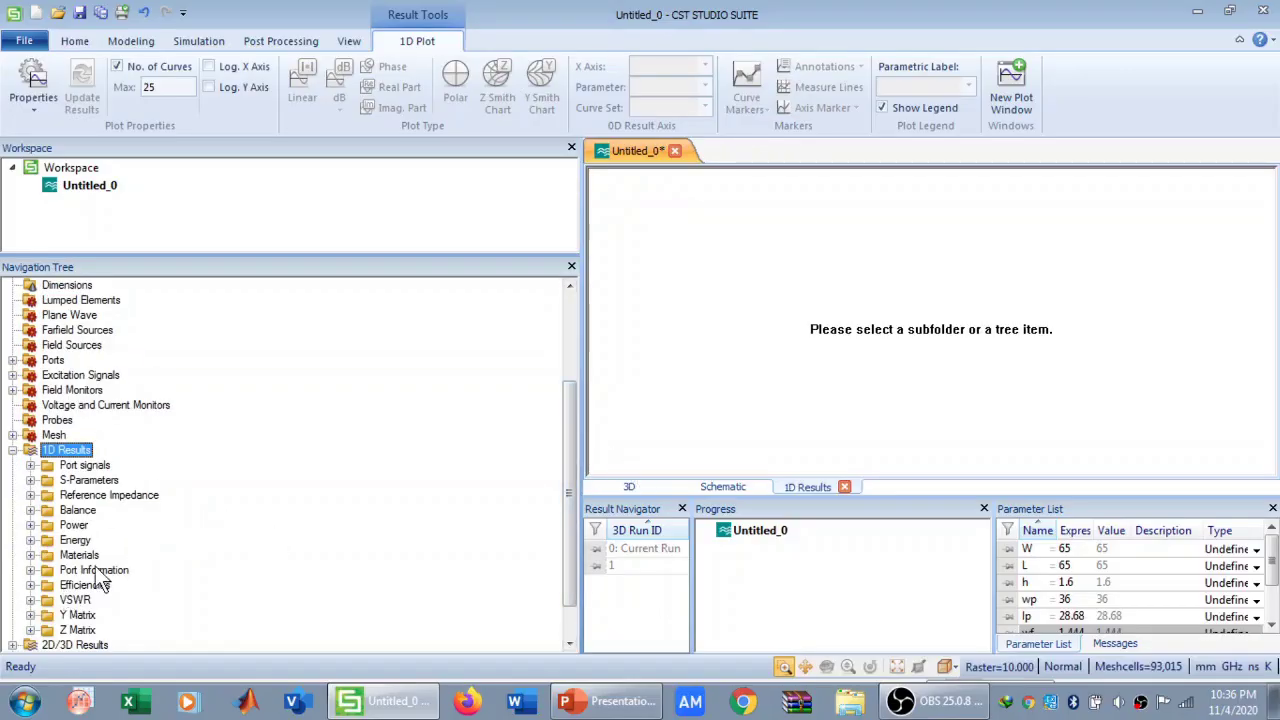
pyautogui.doubleClick(72, 482)
pyautogui.click(87, 495)
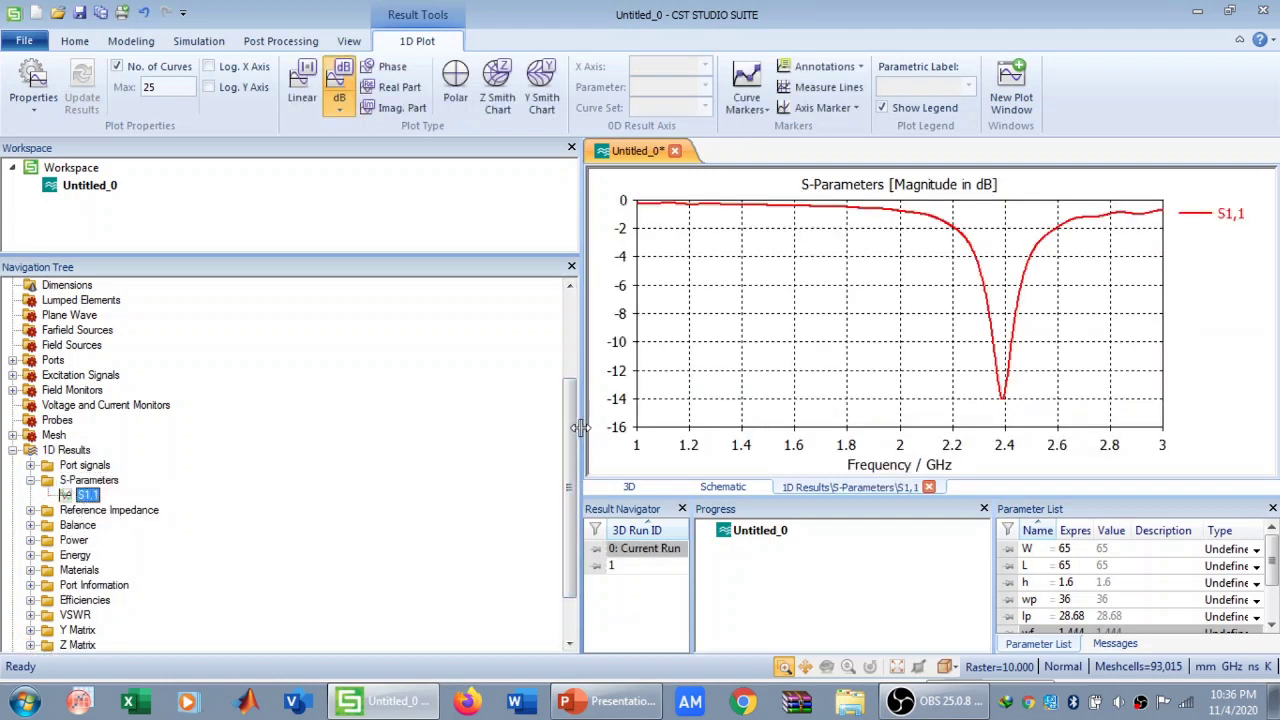
pyautogui.moveTo(580, 428); pyautogui.dragTo(32, 455)
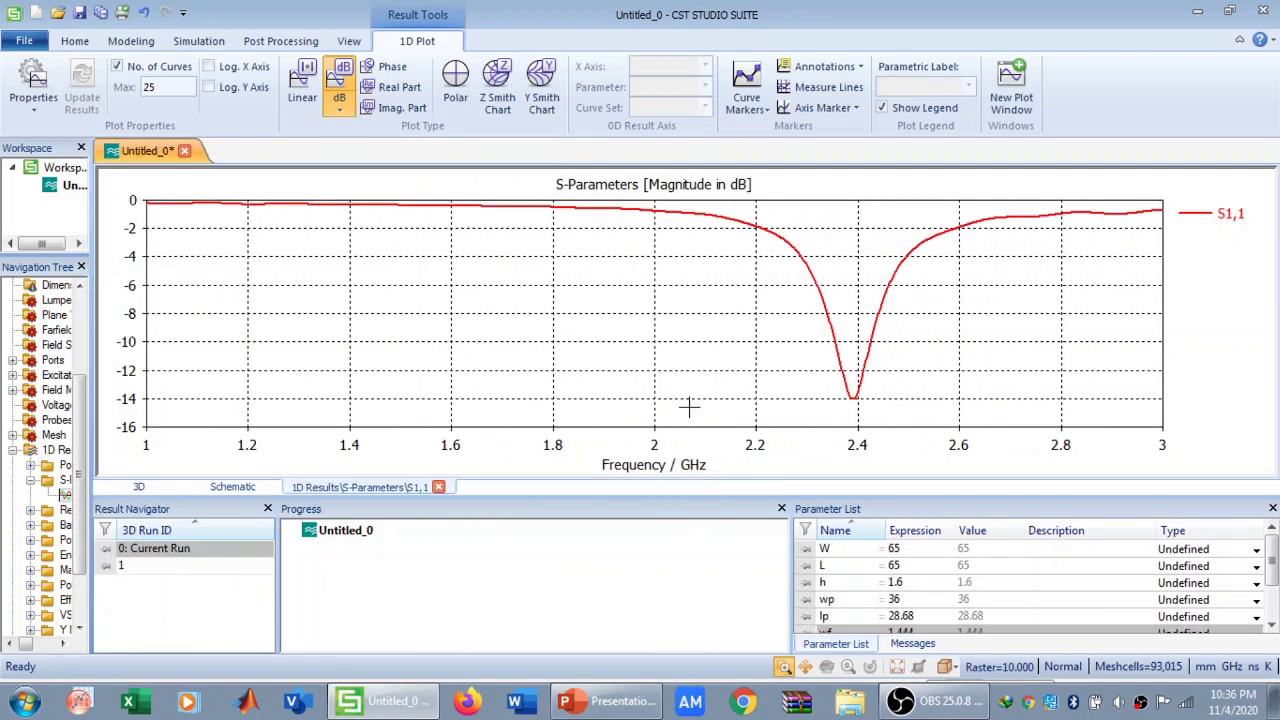
# Examine the lowest point of the S1,1 resonance dip up close, then restore the full plot range.
pyautogui.moveTo(799, 353); pyautogui.dragTo(885, 415)
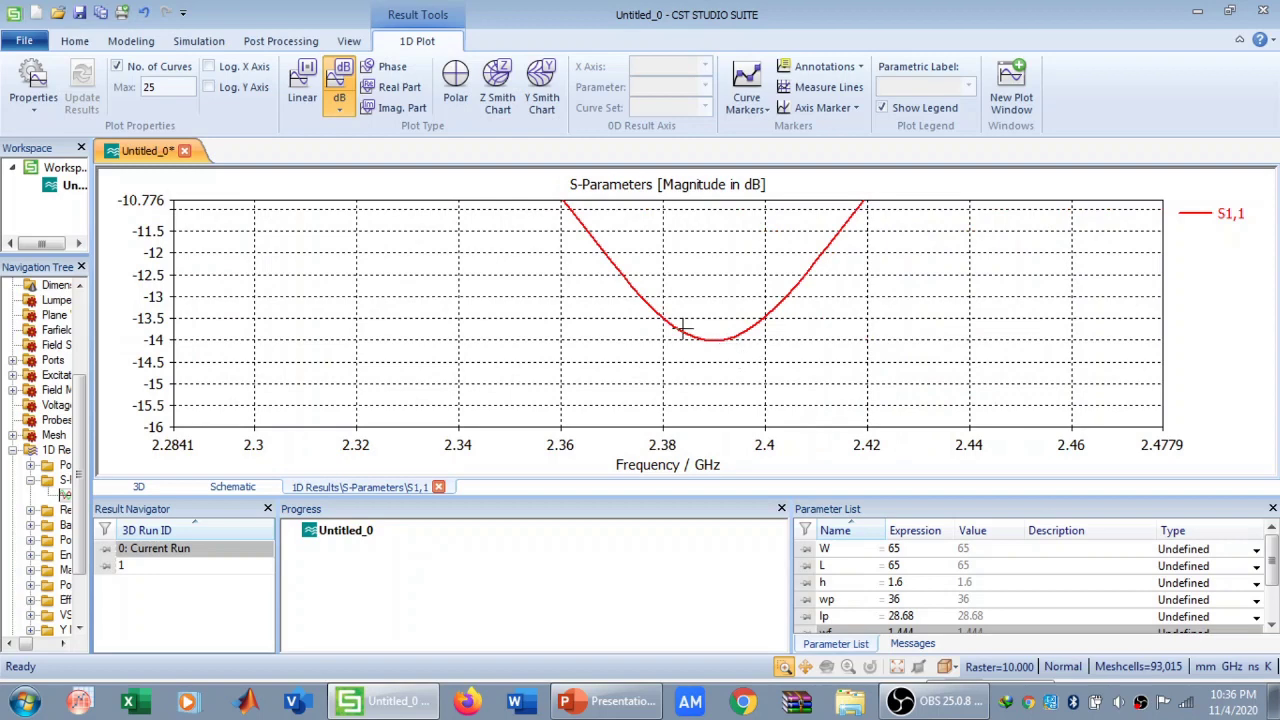
pyautogui.moveTo(686, 322); pyautogui.dragTo(740, 362)
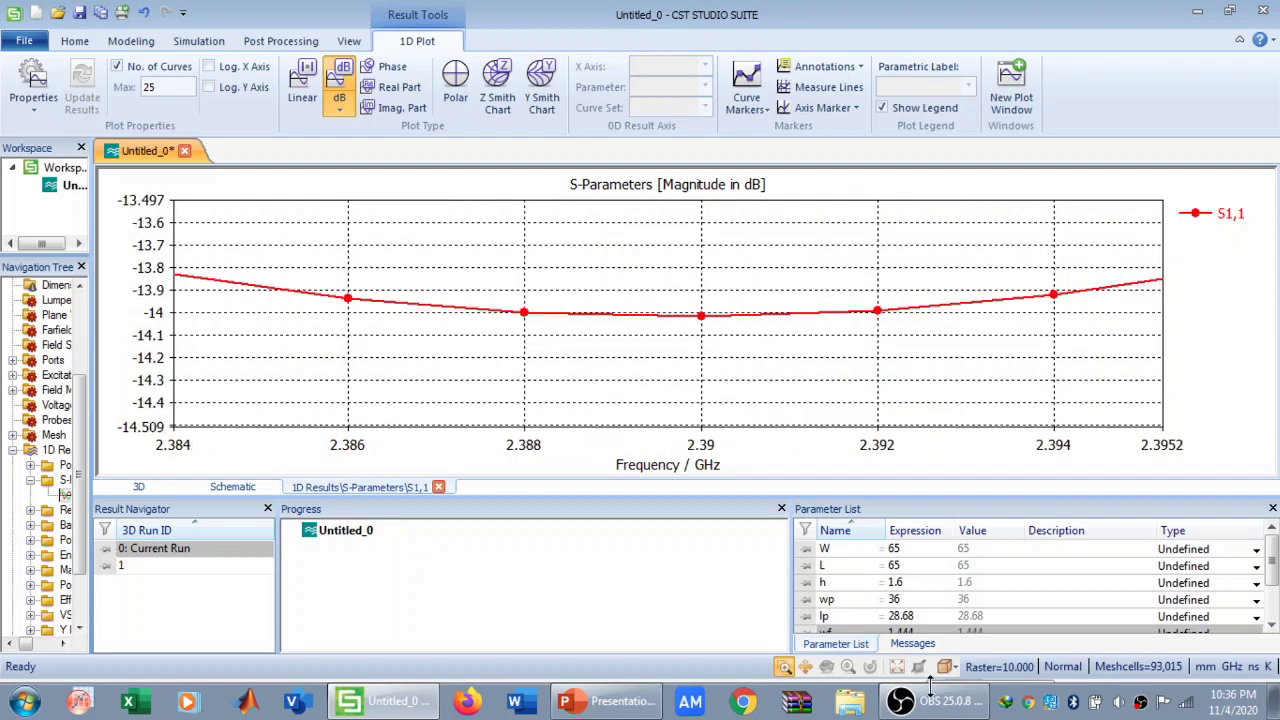
pyautogui.click(897, 666)
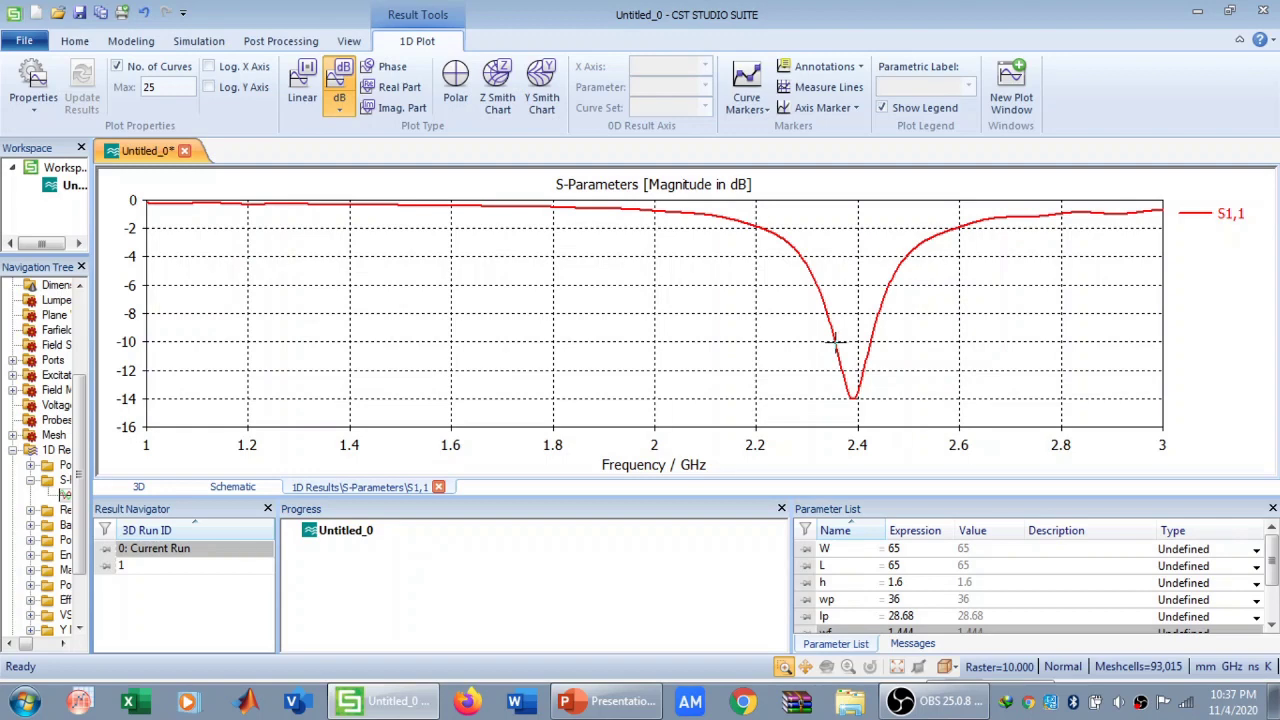
# Place two curve markers on S1,1 where it crosses about -10 dB on either side of the dip.
pyautogui.rightClick(741, 278)
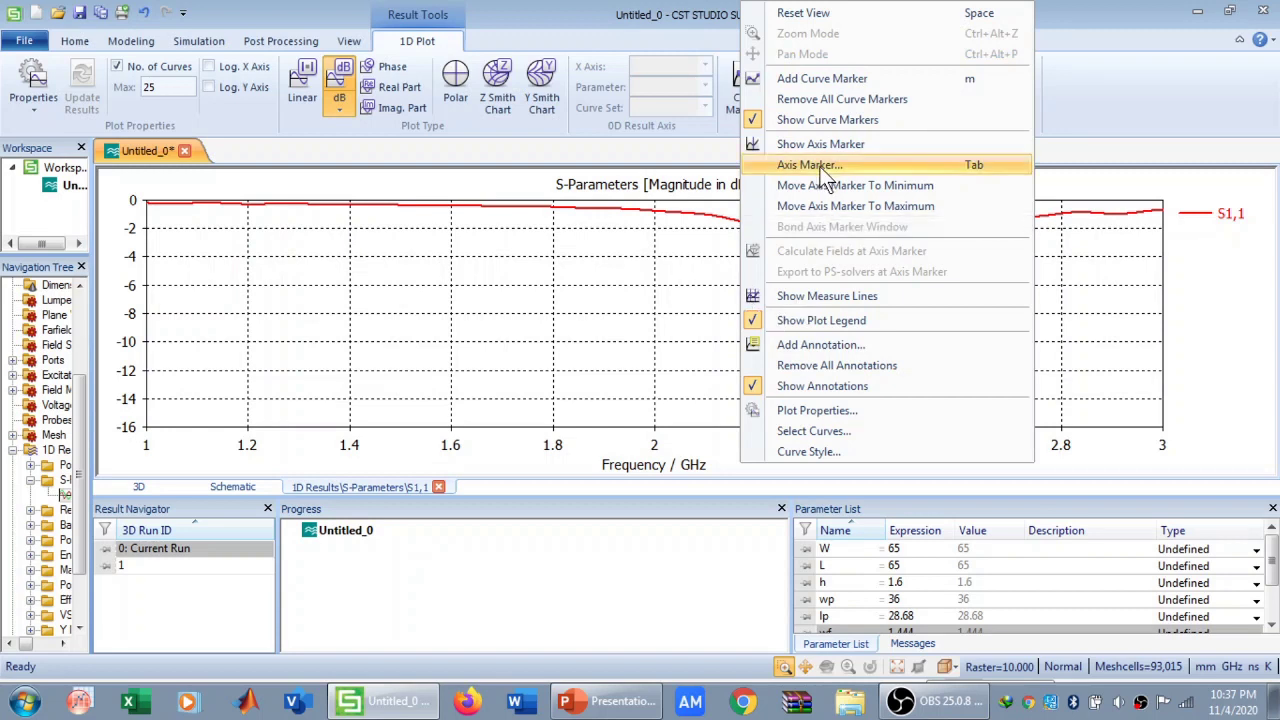
pyautogui.click(814, 78)
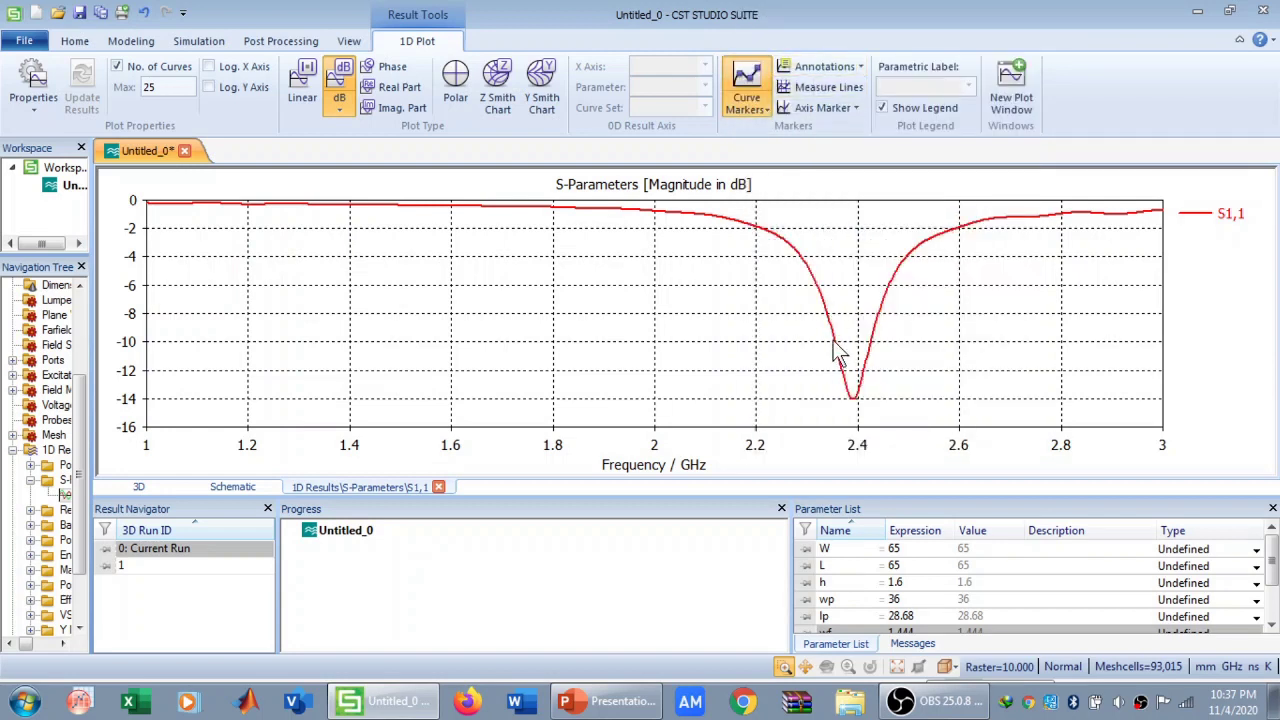
pyautogui.click(834, 341)
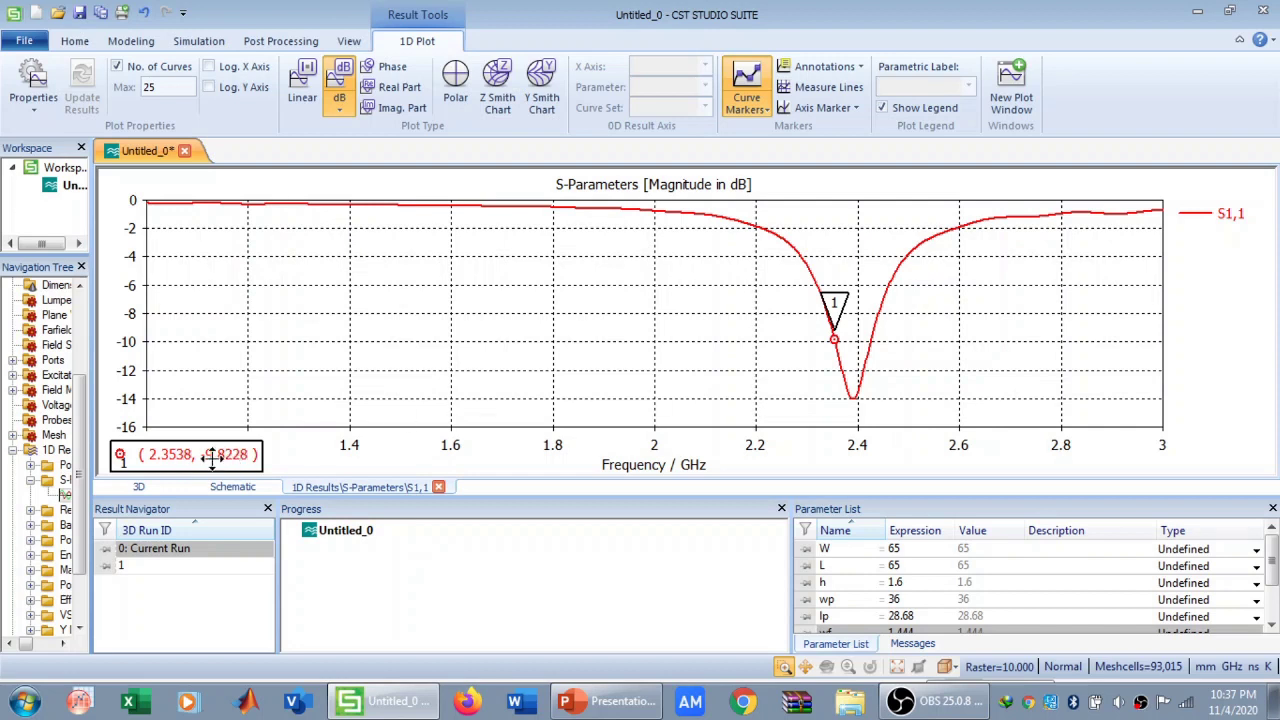
pyautogui.rightClick(743, 248)
pyautogui.press('Escape')
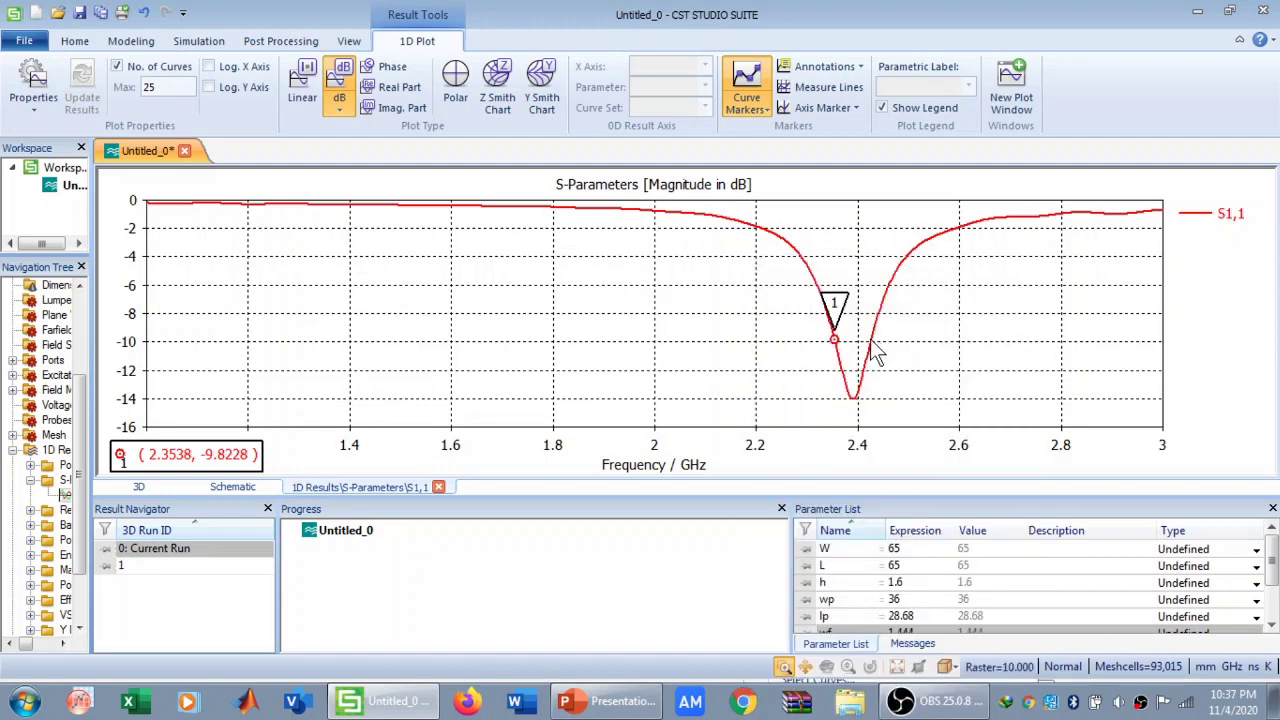
pyautogui.press('m')
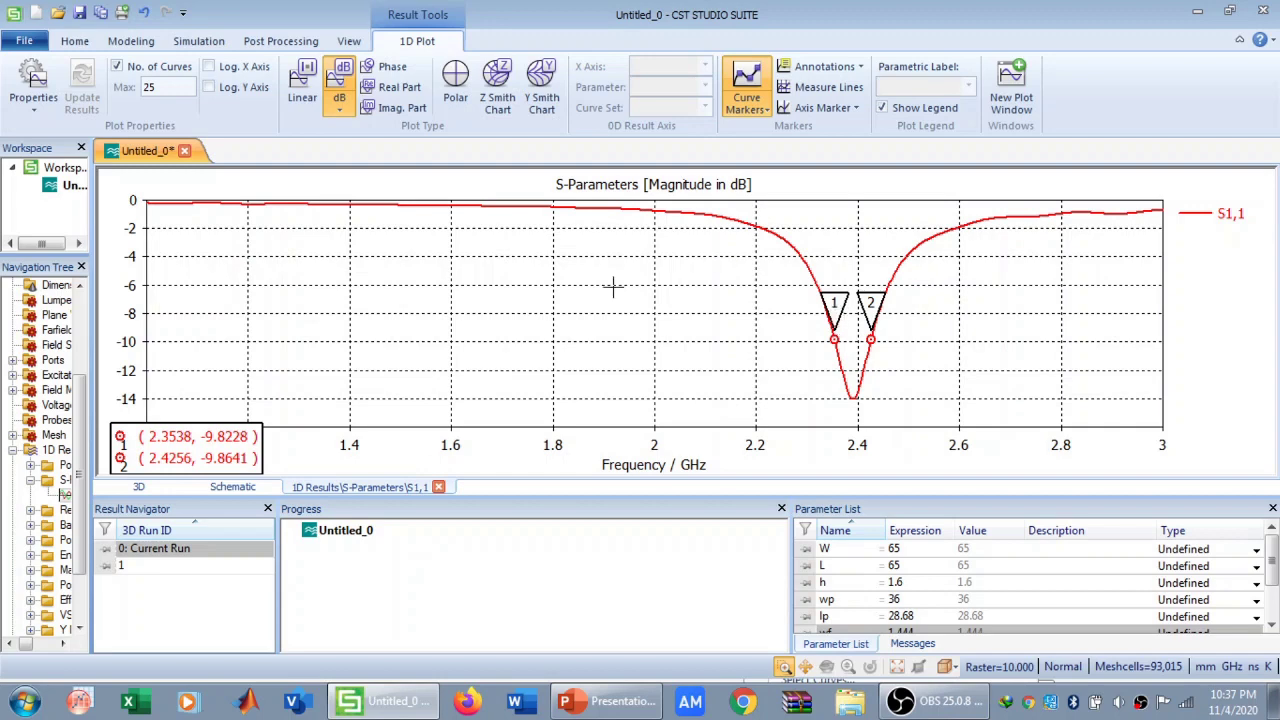
pyautogui.rightClick(664, 266)
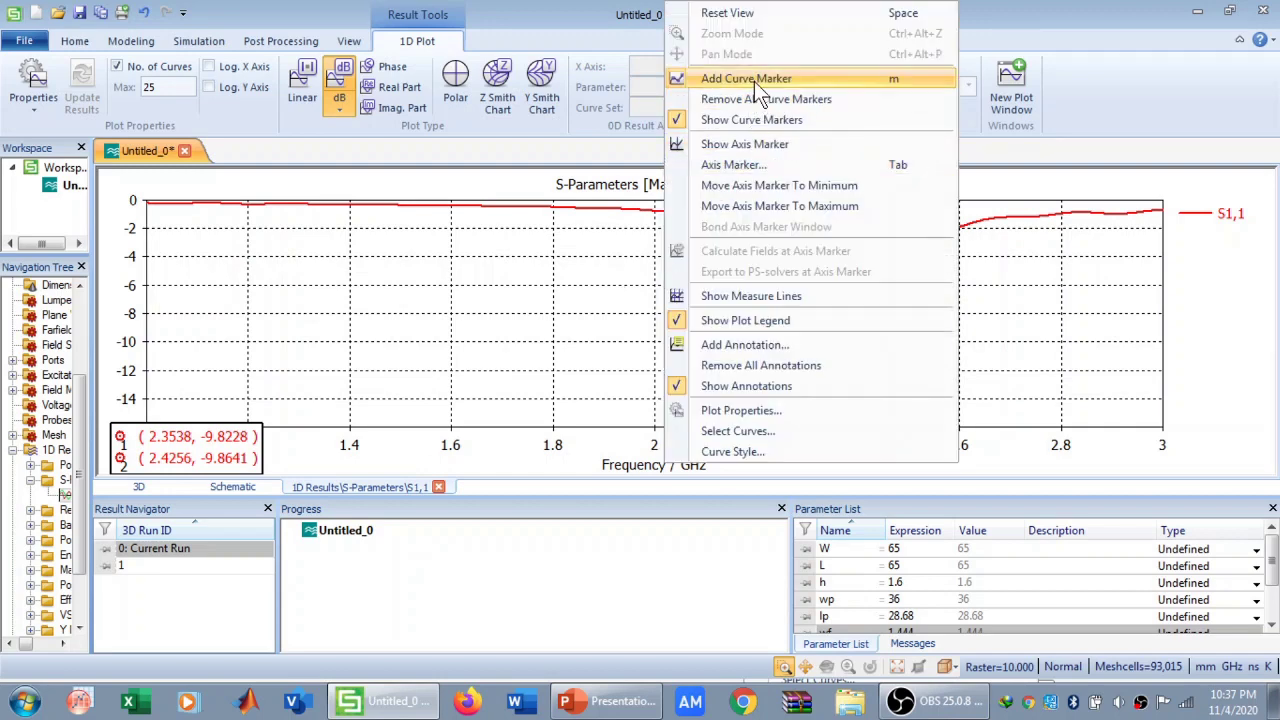
pyautogui.click(593, 234)
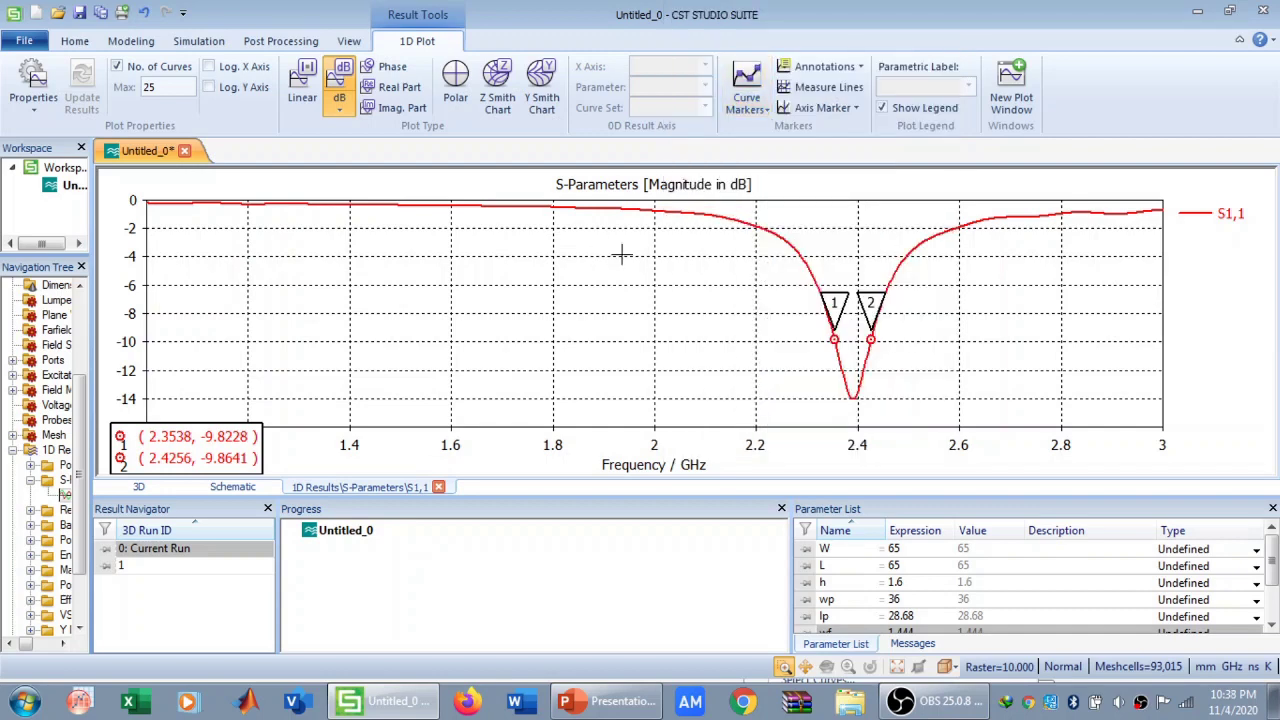
# Add a plot annotation reading "bandwidth is 2.4256-2.3538".
pyautogui.rightClick(621, 255)
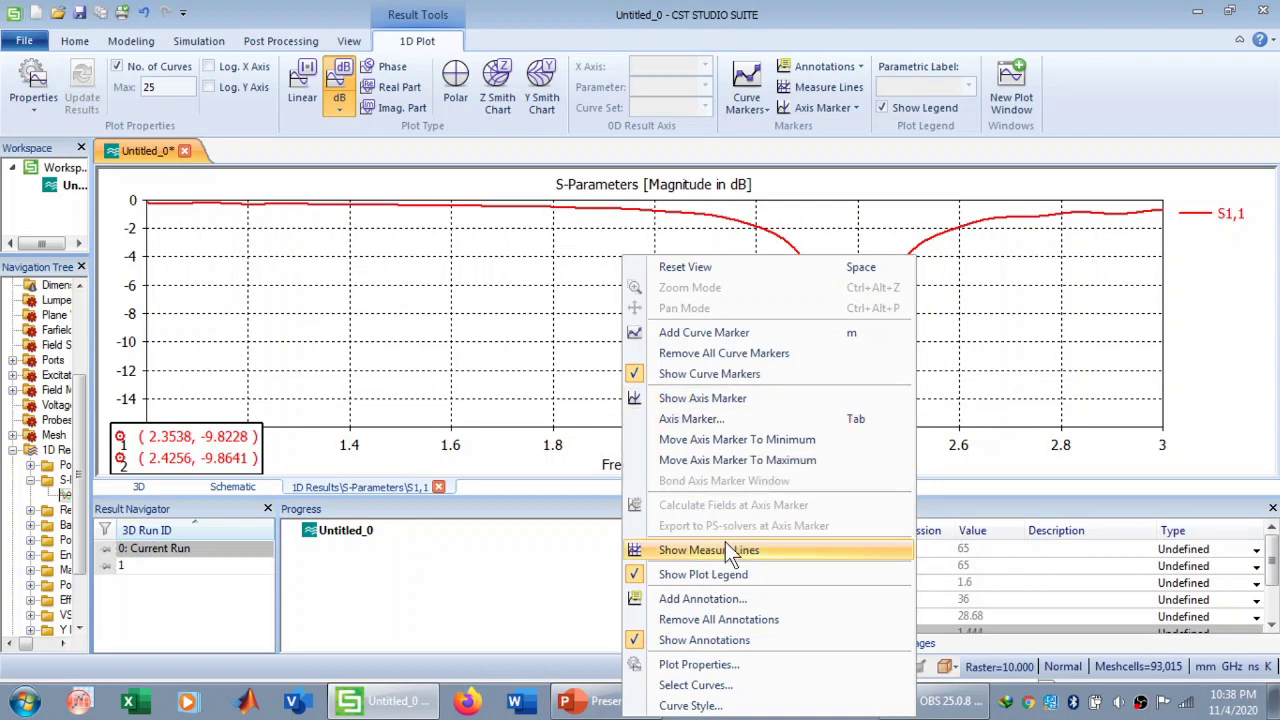
pyautogui.click(704, 600)
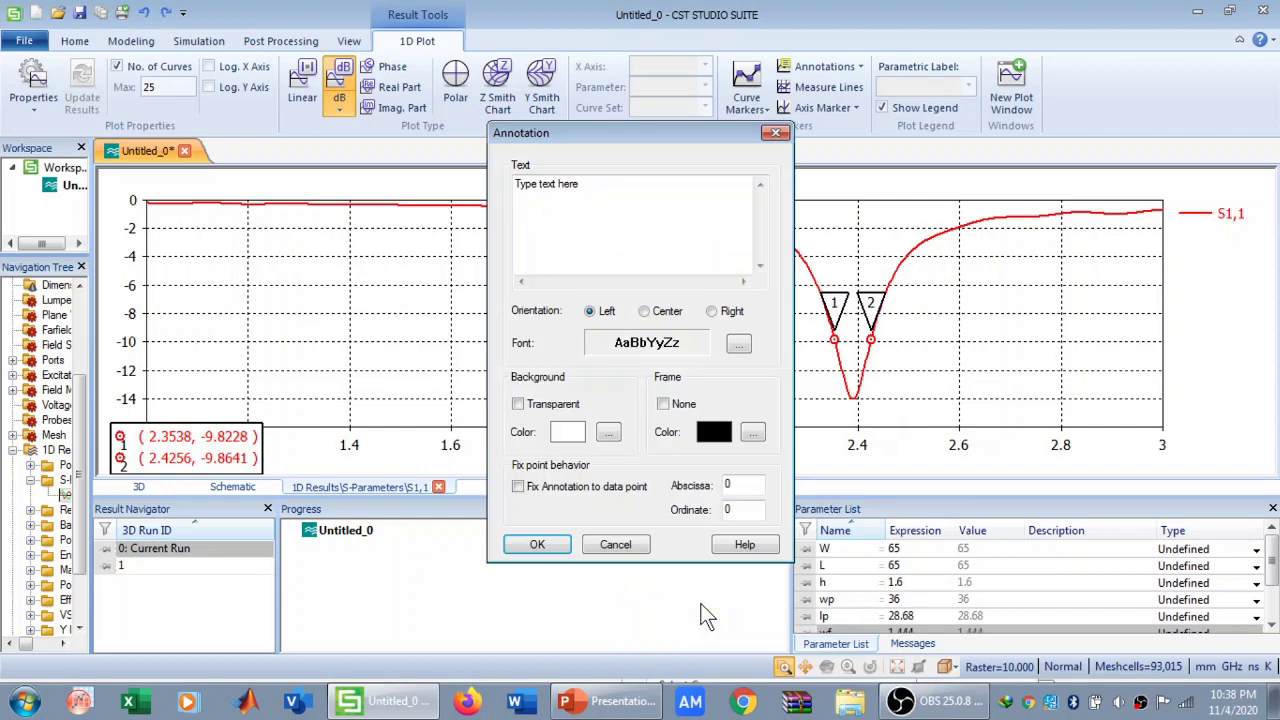
pyautogui.click(608, 214)
pyautogui.press('BackSpace')
pyautogui.press('BackSpace')
pyautogui.press('BackSpace')
pyautogui.press('BackSpace')
pyautogui.press('BackSpace')
pyautogui.press('BackSpace')
pyautogui.press('BackSpace')
pyautogui.press('BackSpace')
pyautogui.press('BackSpace')
pyautogui.press('BackSpace')
pyautogui.press('BackSpace')
pyautogui.press('BackSpace')
pyautogui.press('BackSpace')
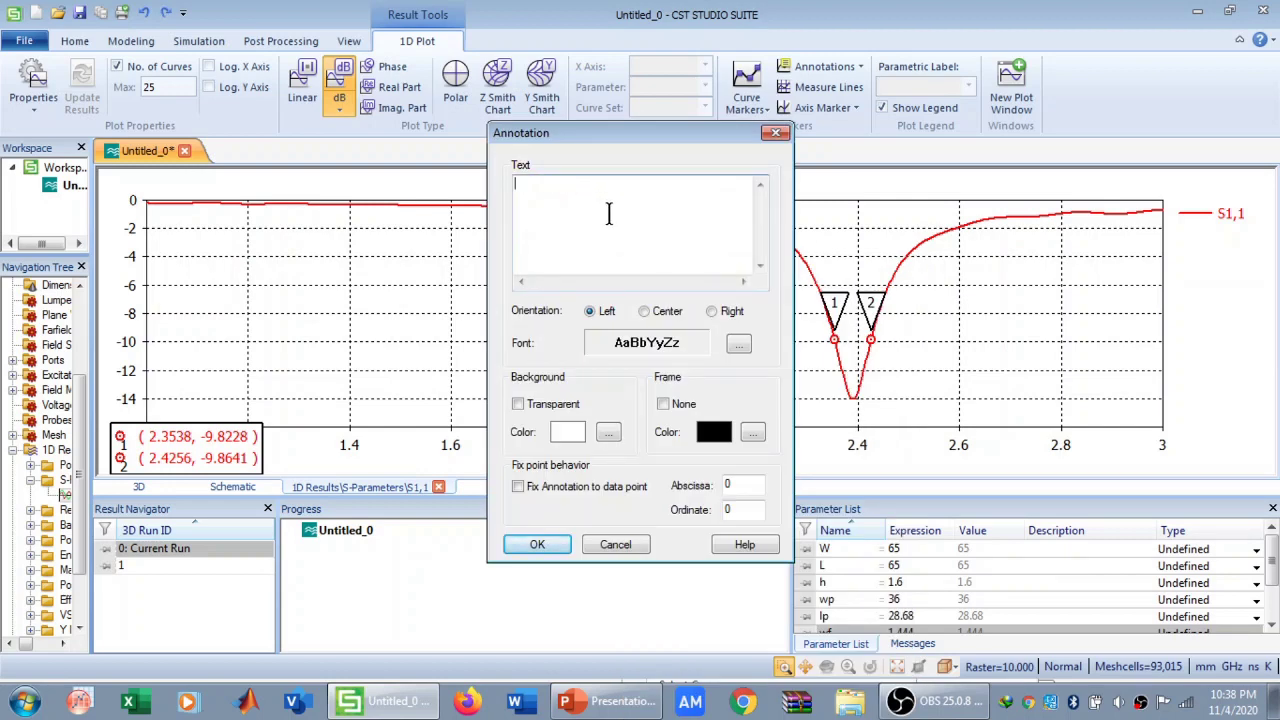
pyautogui.write('bandwidth is 2.4256-2.3538')
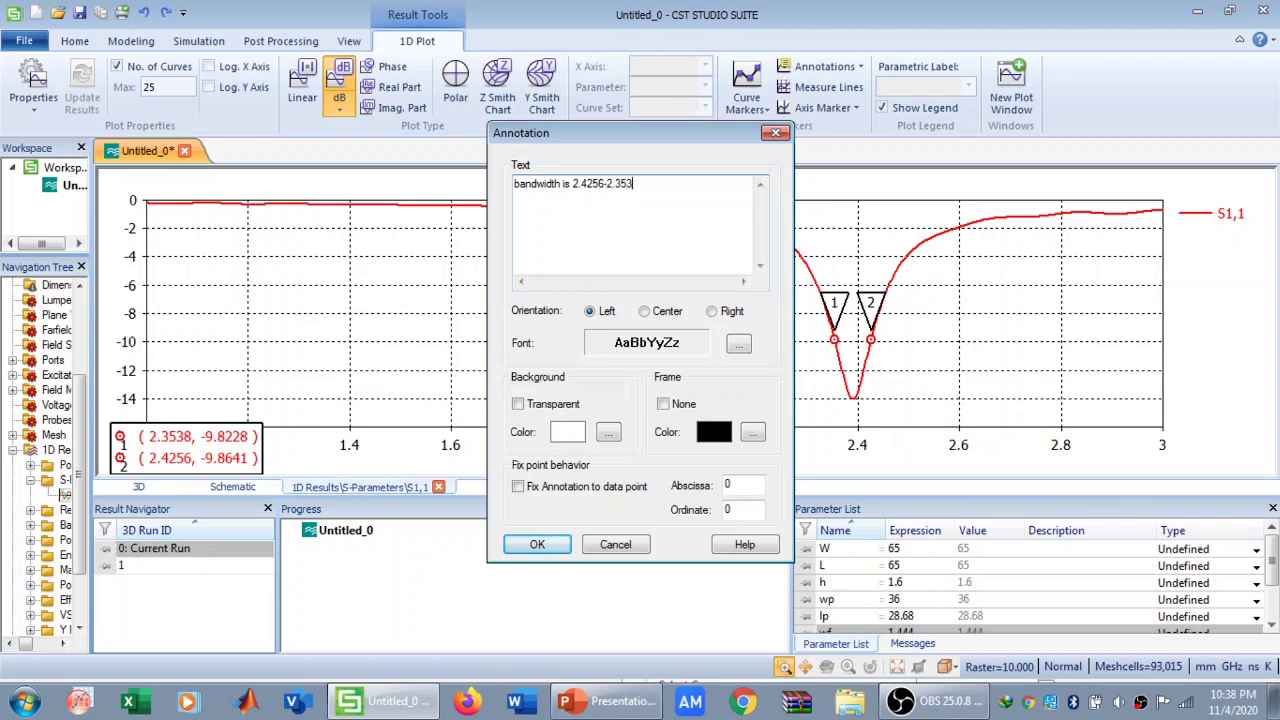
pyautogui.click(540, 544)
# Move the bandwidth annotation into the free area below the S1,1 curve, beside the resonance dip.
pyautogui.moveTo(702, 378)
pyautogui.mouseDown()
pyautogui.moveTo(756, 323)
pyautogui.moveTo(755, 289)
pyautogui.mouseUp()
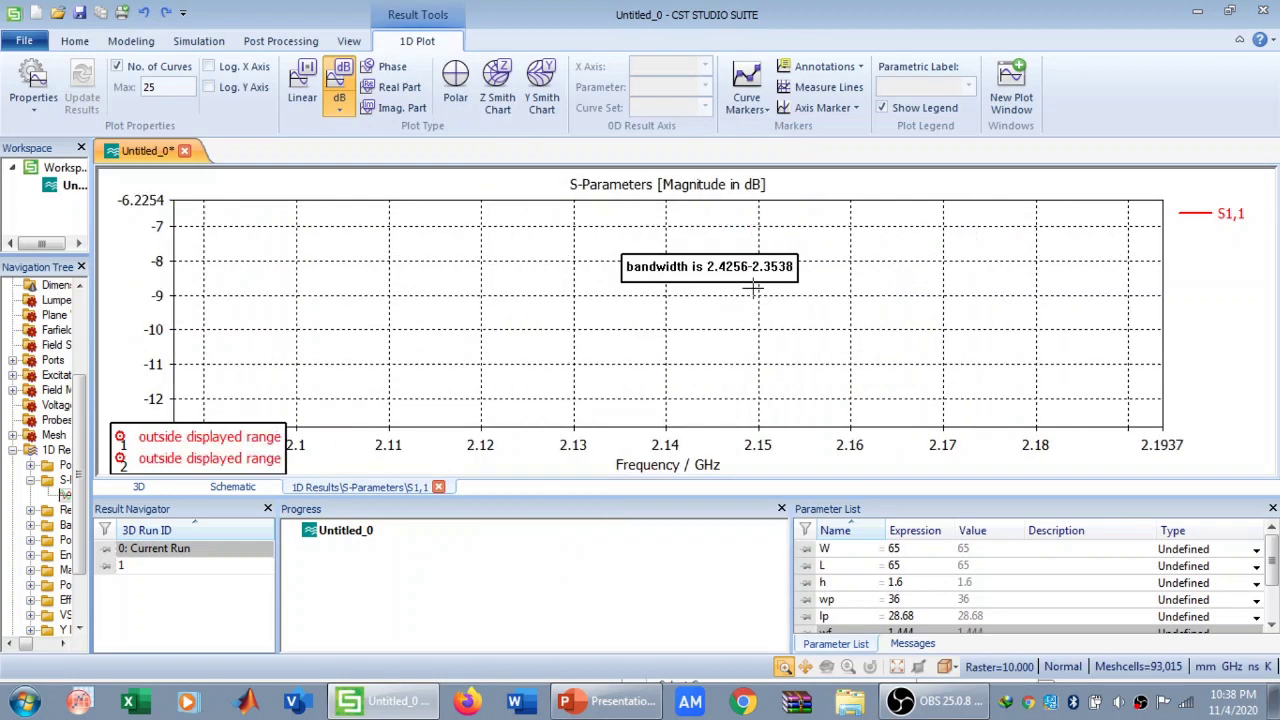
pyautogui.click(894, 666)
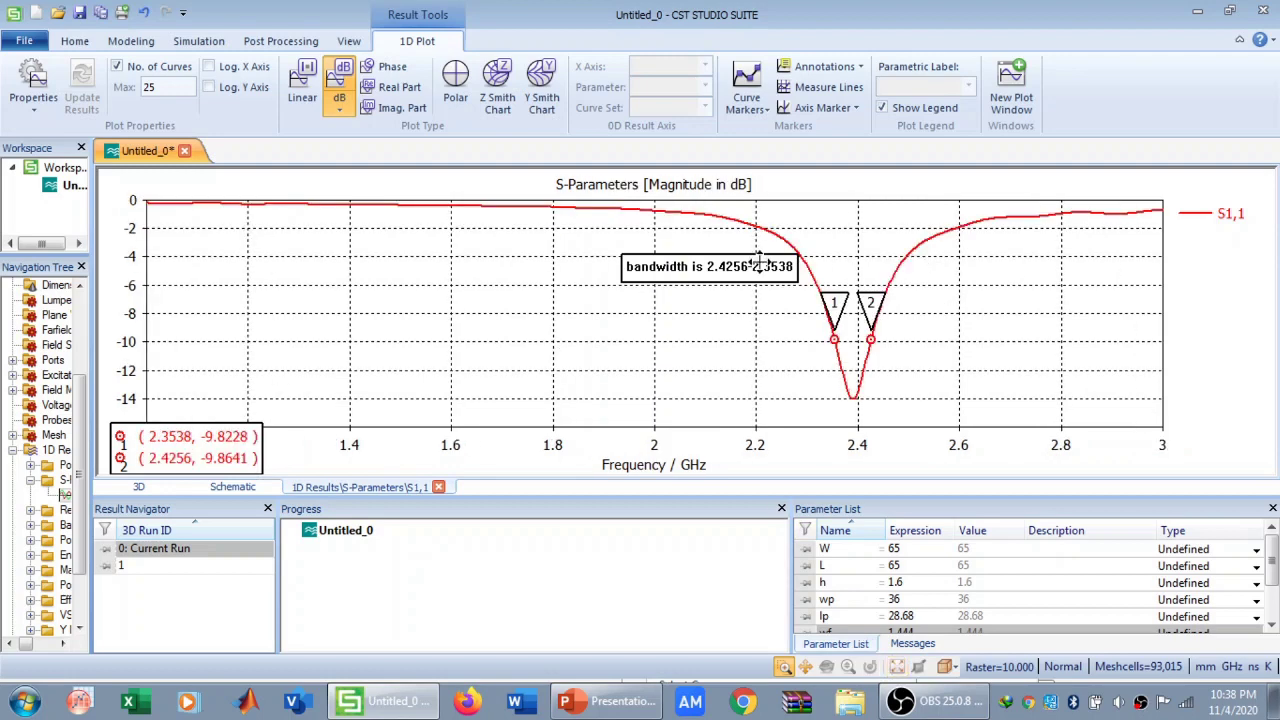
pyautogui.moveTo(760, 263); pyautogui.dragTo(697, 373)
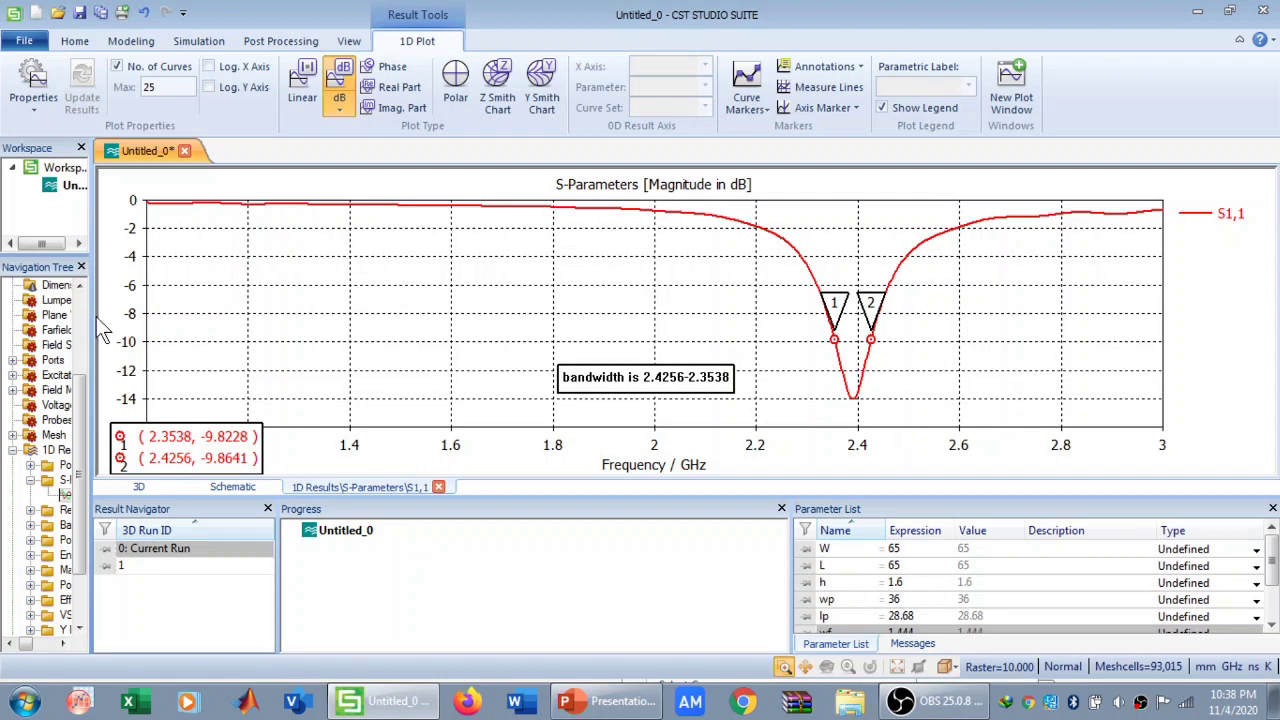
# Display the VSWR results and examine the curve's minimum around 2.4 GHz up close.
pyautogui.moveTo(92, 332); pyautogui.dragTo(310, 333)
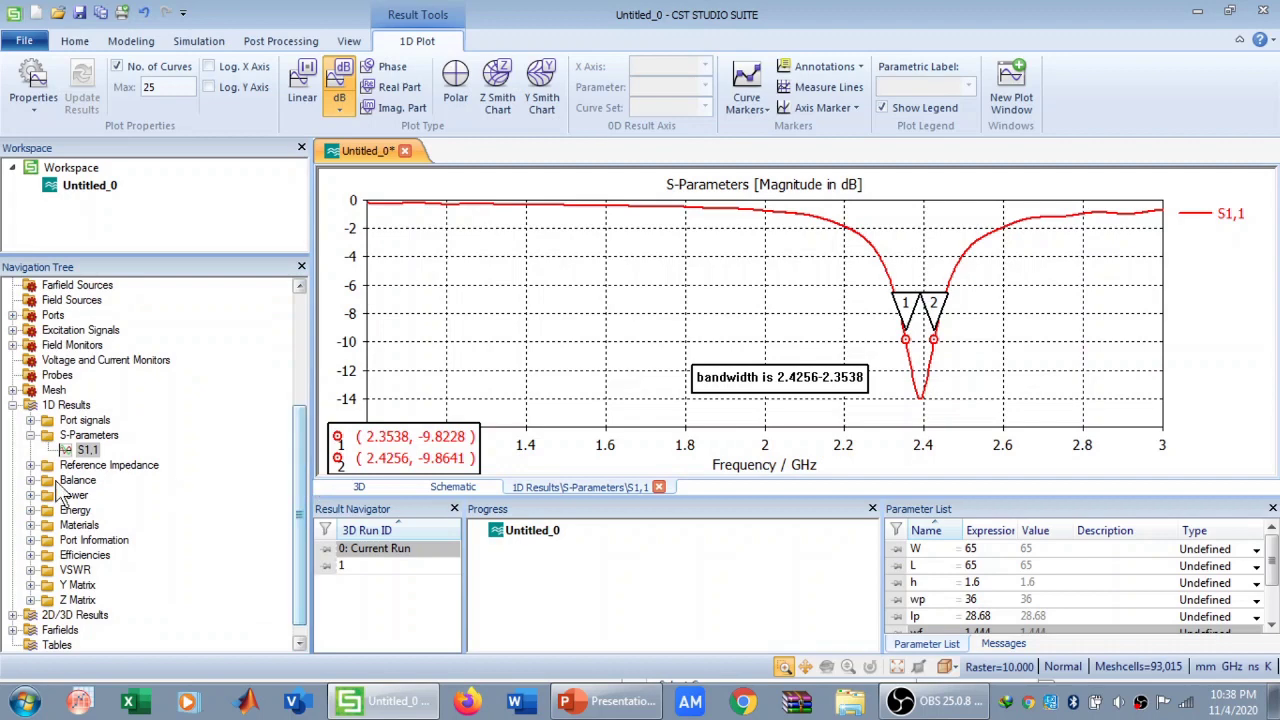
pyautogui.click(76, 570)
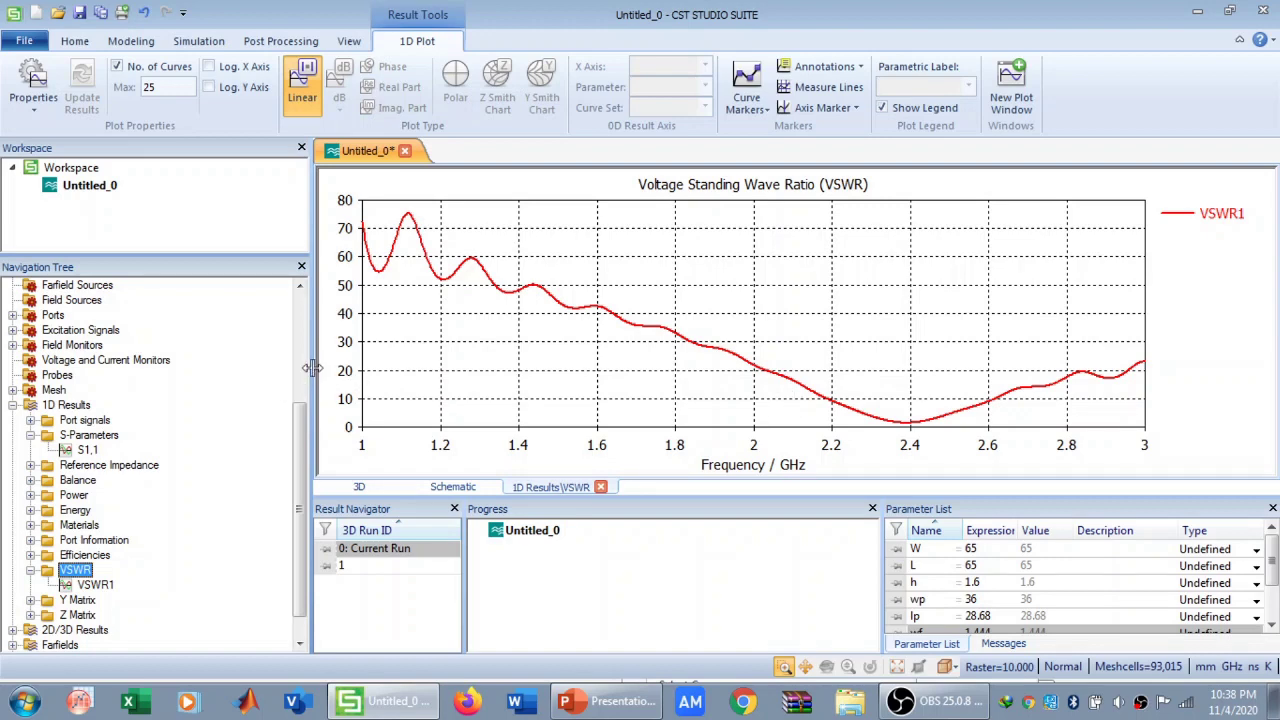
pyautogui.moveTo(312, 368); pyautogui.dragTo(170, 370)
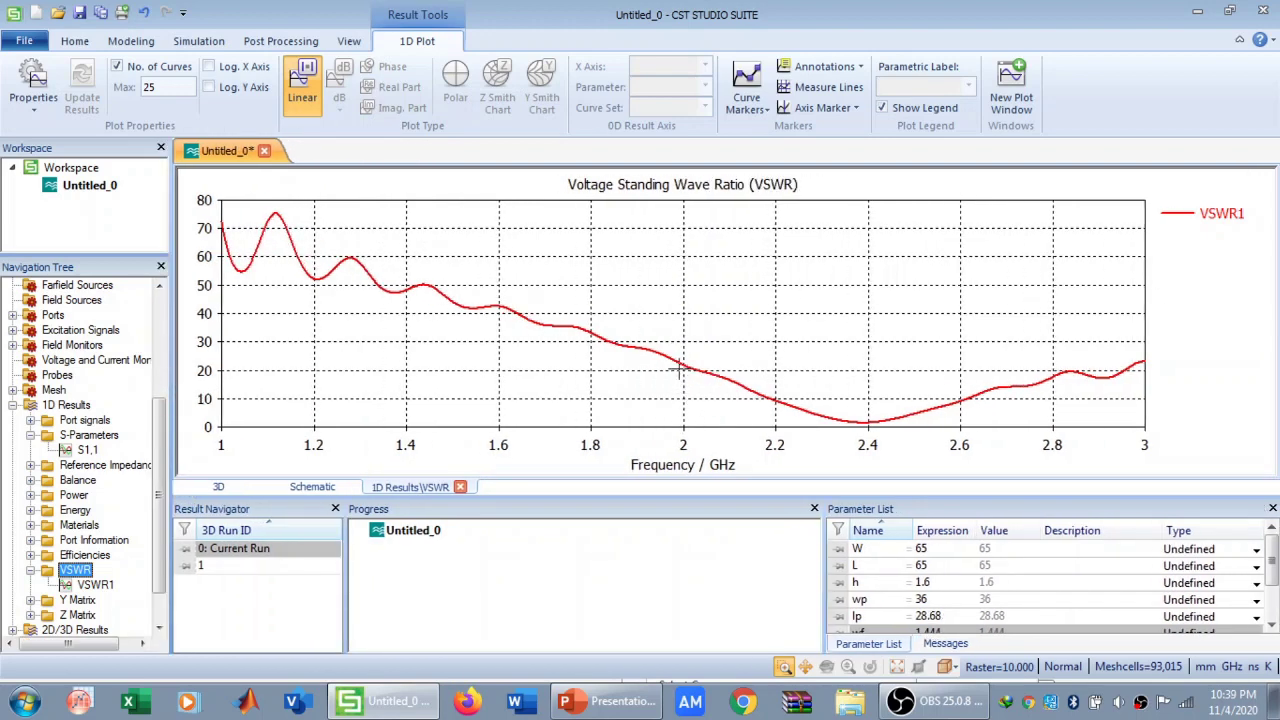
pyautogui.moveTo(670, 354); pyautogui.dragTo(1108, 503)
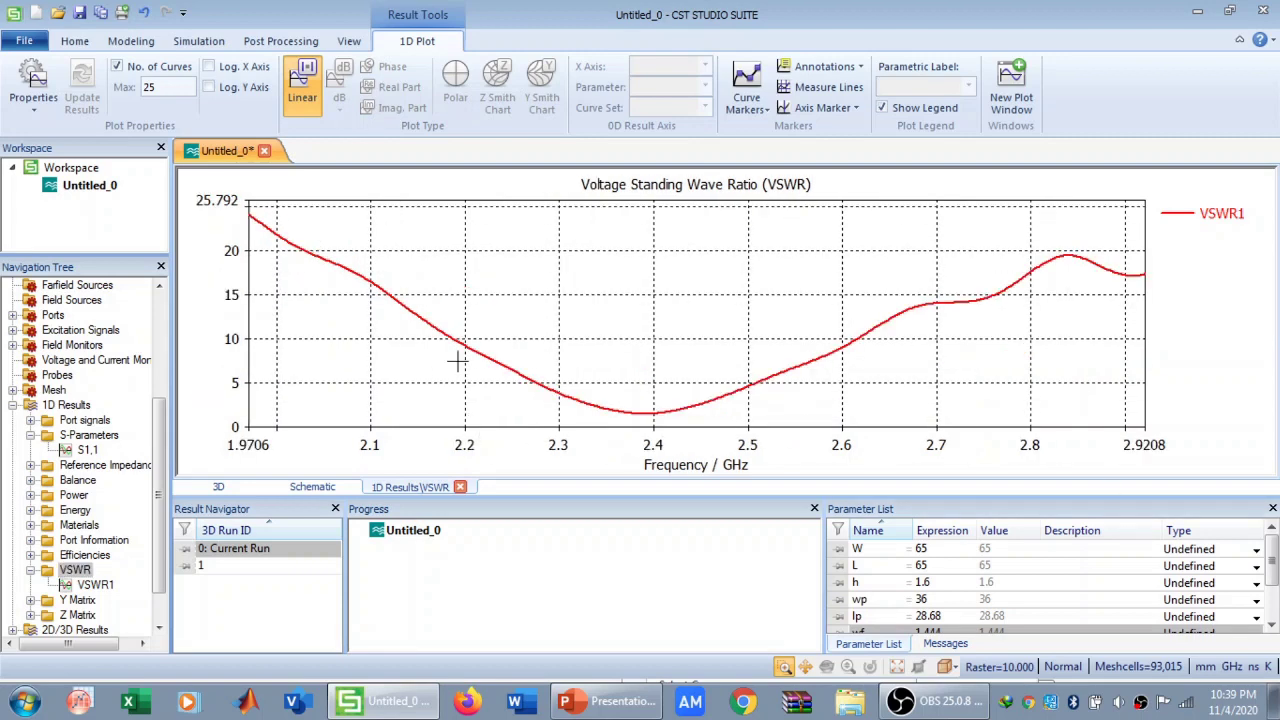
pyautogui.moveTo(457, 362); pyautogui.dragTo(1024, 491)
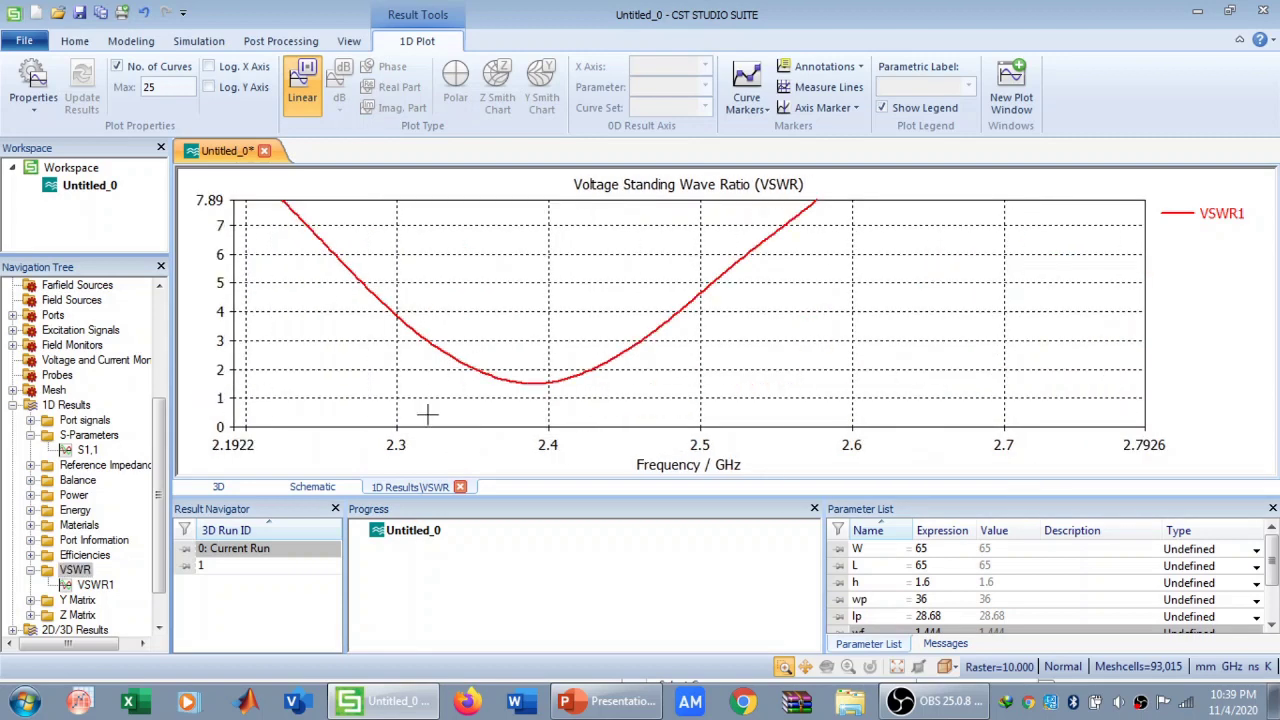
pyautogui.moveTo(377, 346); pyautogui.dragTo(821, 458)
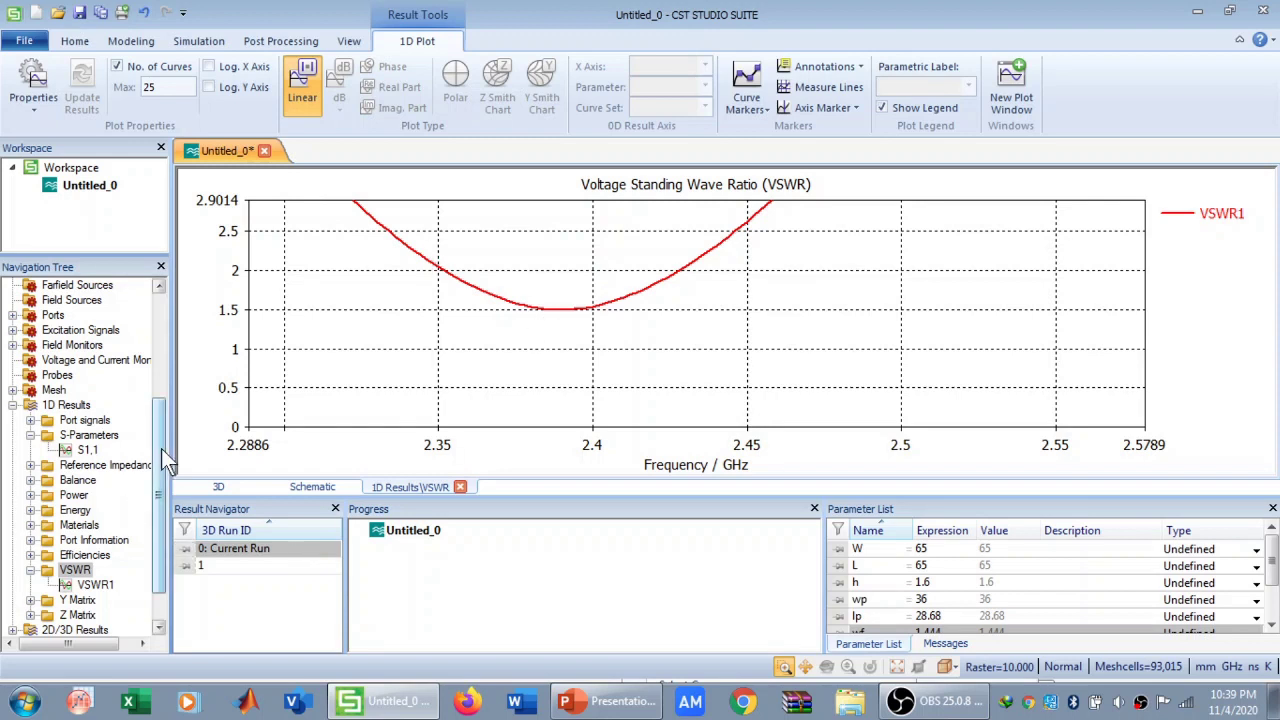
# Open the 3D plot of farfield (f=2.4) [1] and compare its directivity in linear and dB scaling.
pyautogui.scroll(-1, 165, 463)
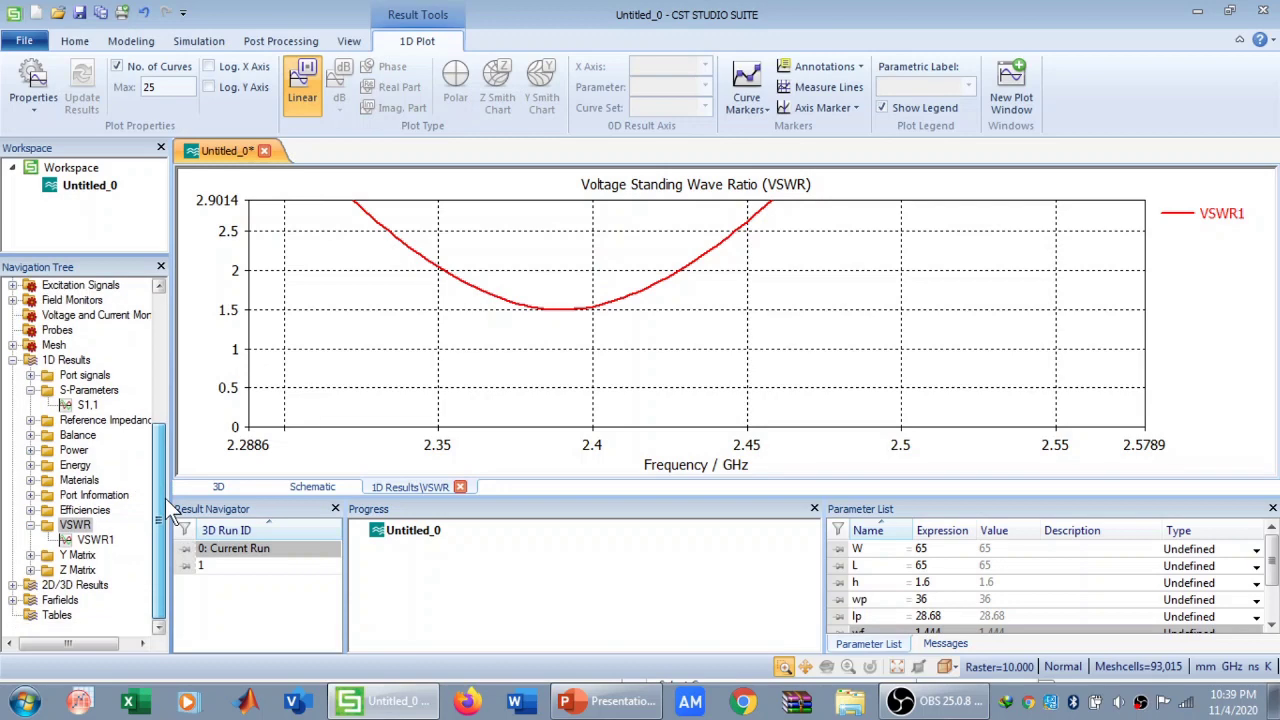
pyautogui.doubleClick(58, 602)
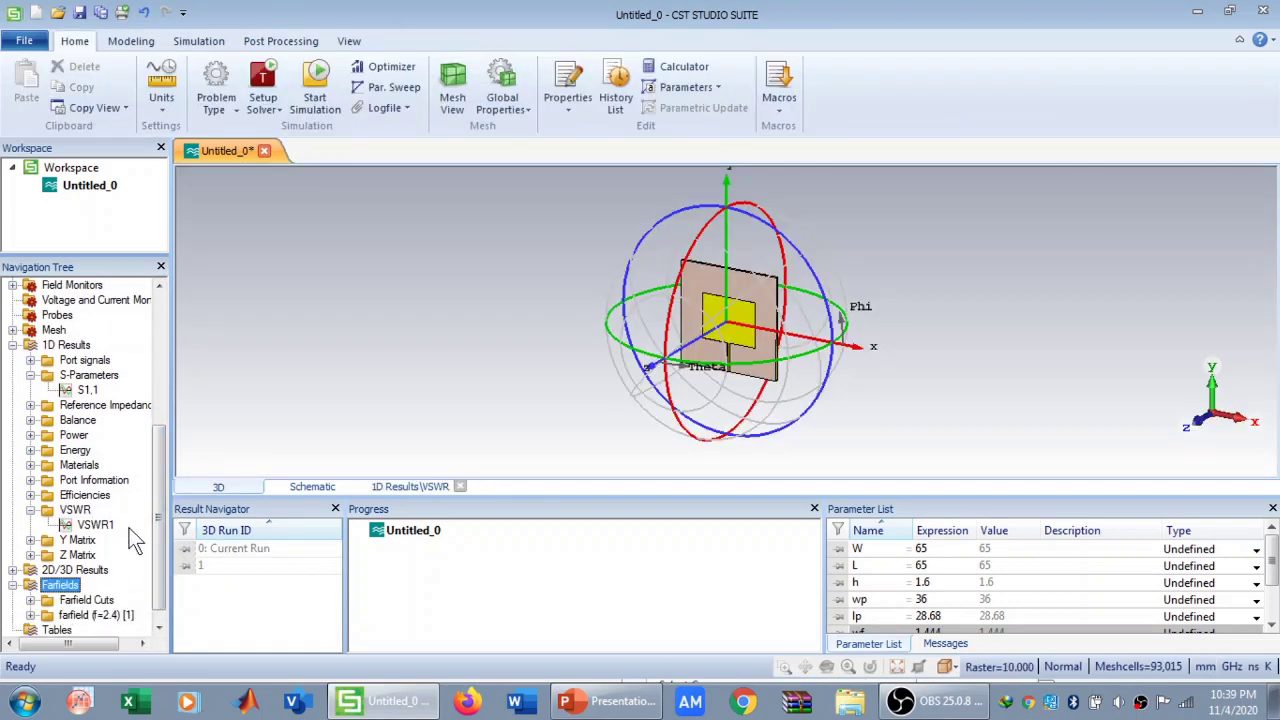
pyautogui.scroll(-1, 157, 481)
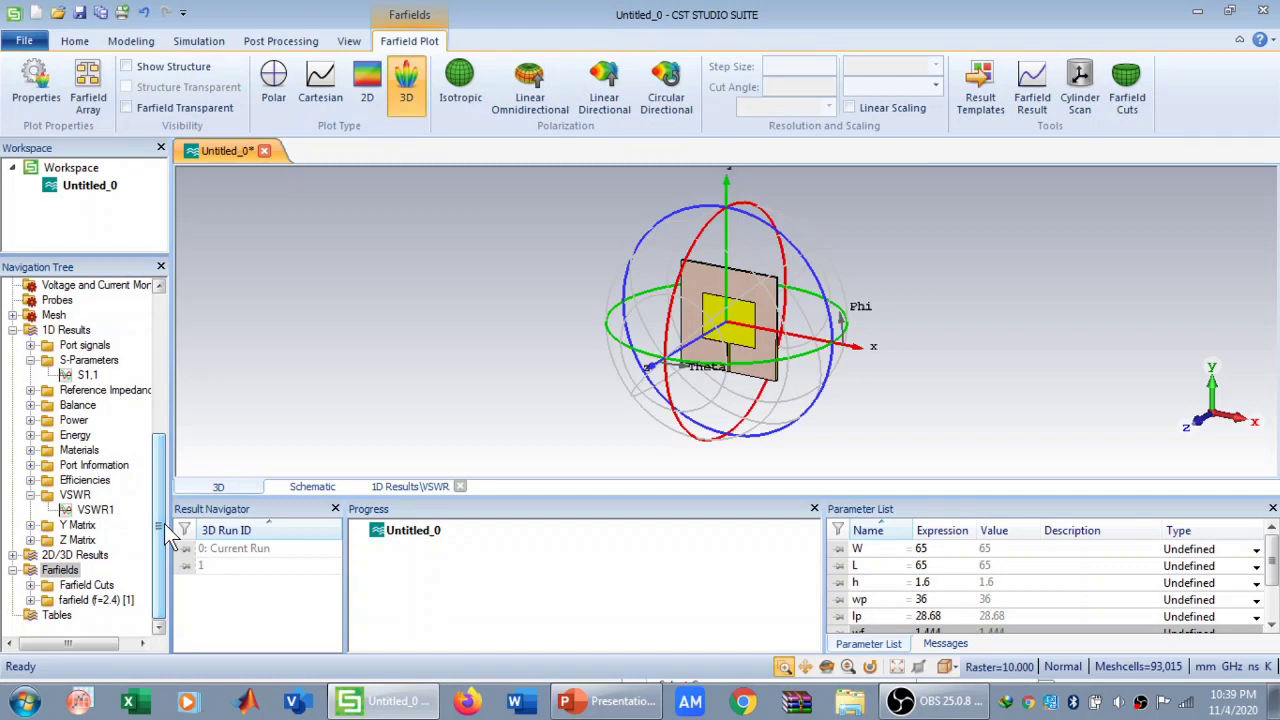
pyautogui.click(96, 600)
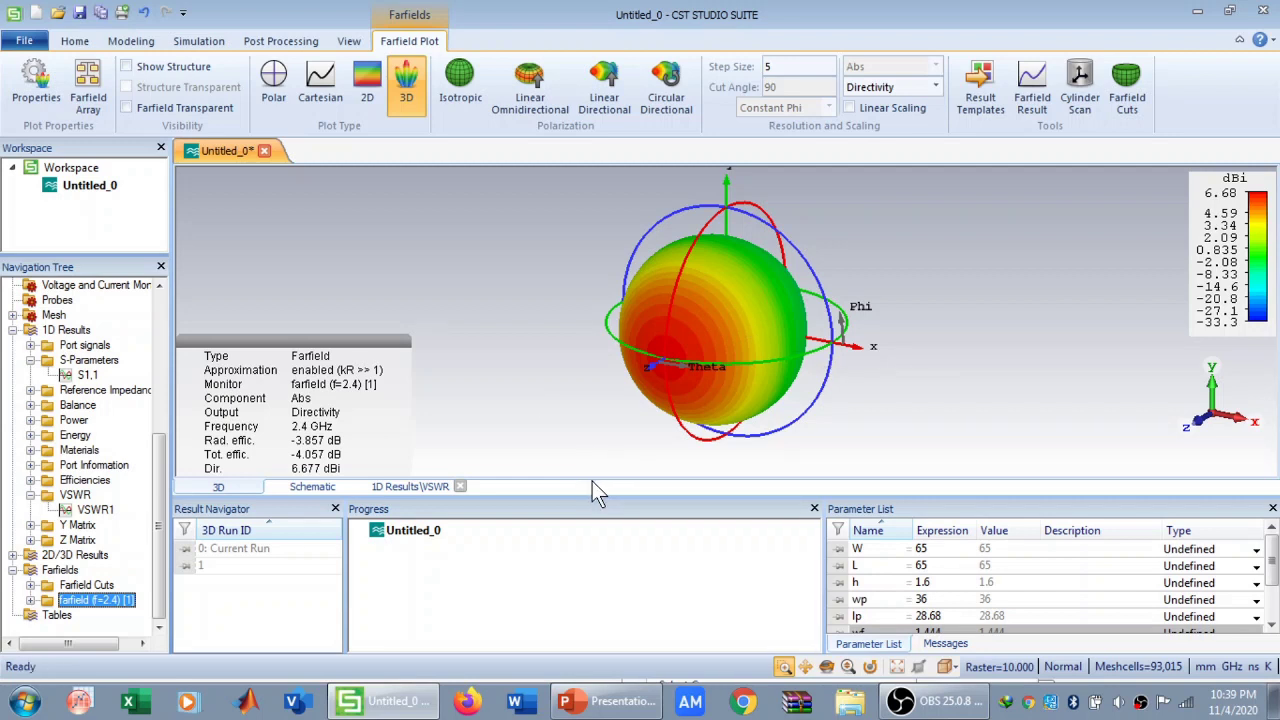
pyautogui.moveTo(592, 497); pyautogui.dragTo(592, 545)
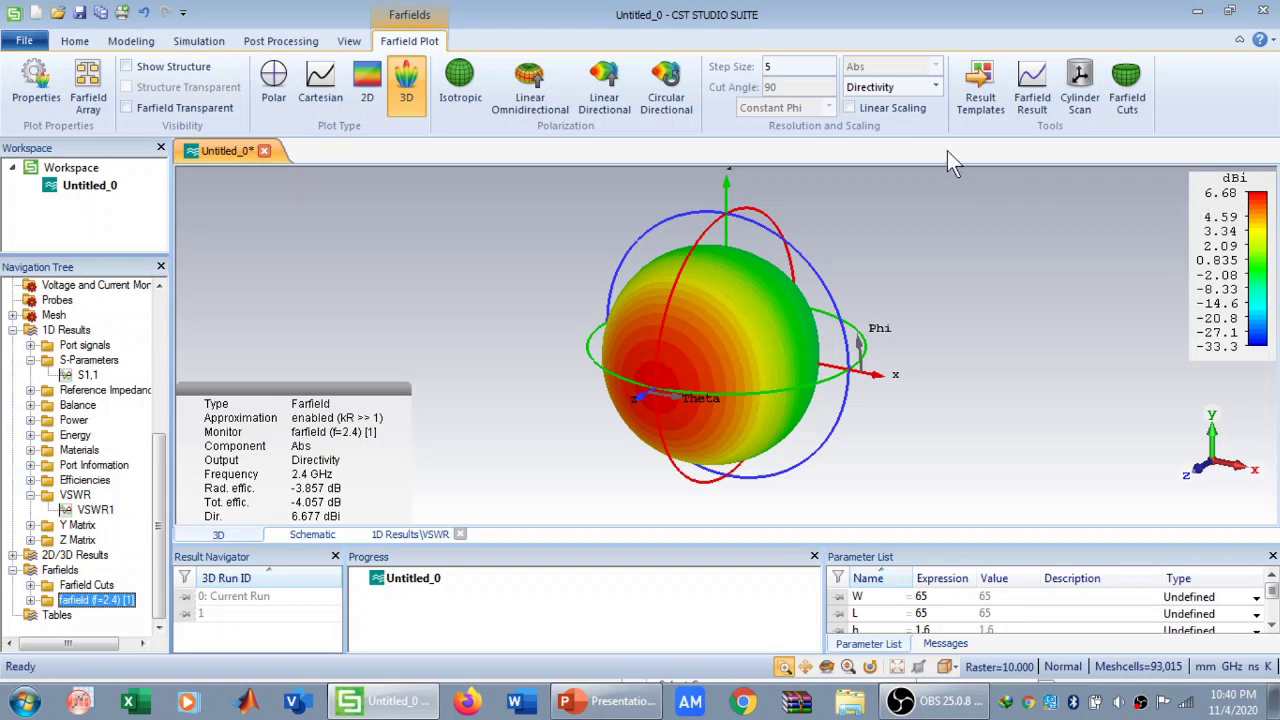
pyautogui.click(849, 108)
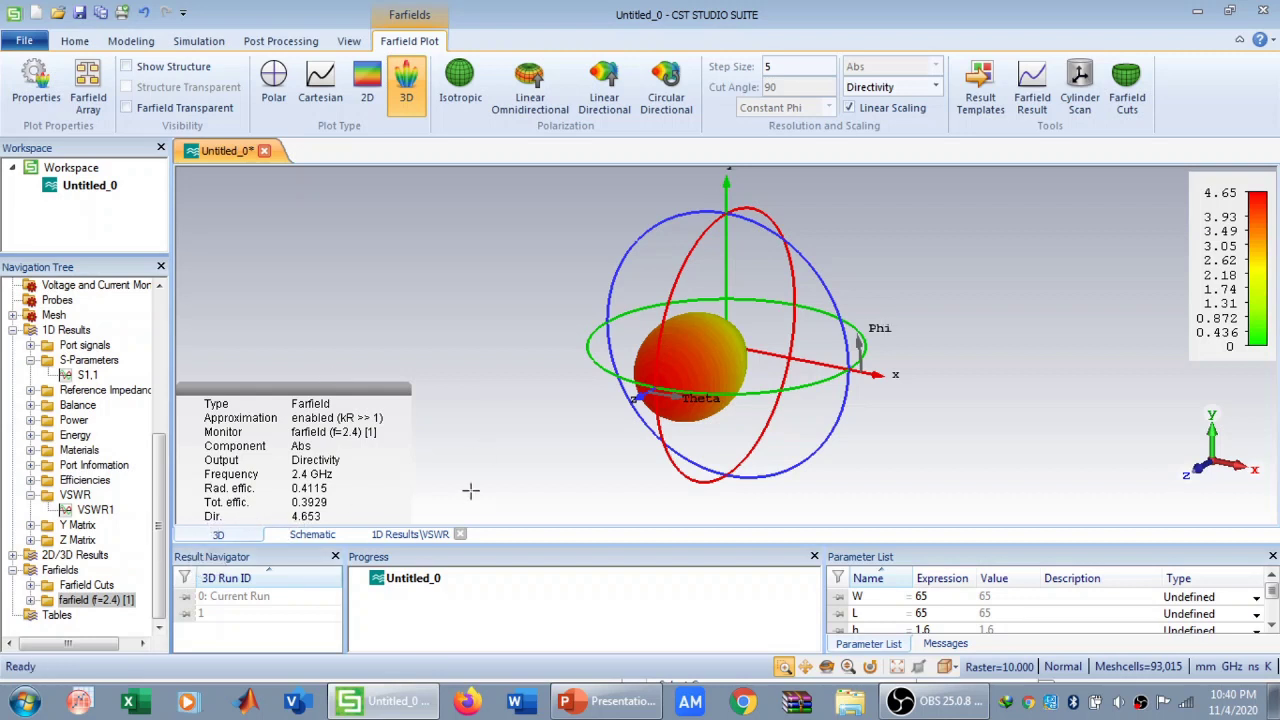
pyautogui.click(850, 108)
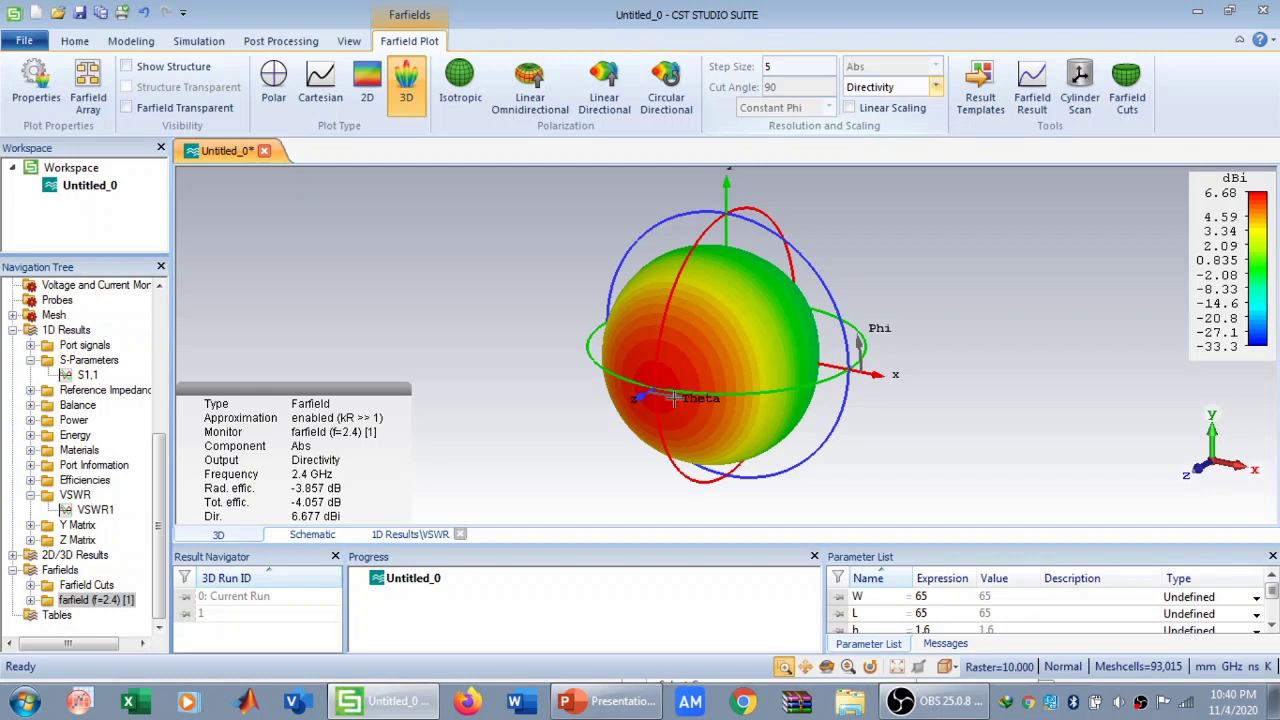
# Show the 3D farfield plot as Gain (IEEE) and as Realized Gain.
pyautogui.click(933, 88)
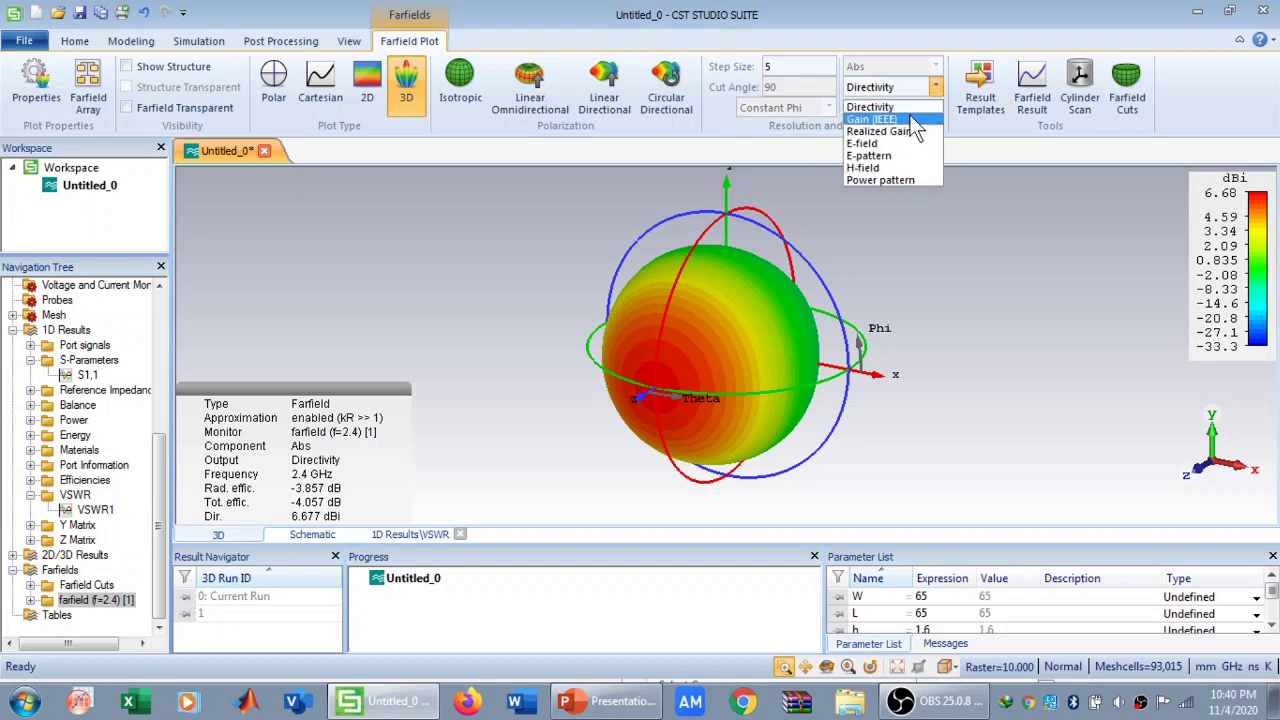
pyautogui.click(910, 117)
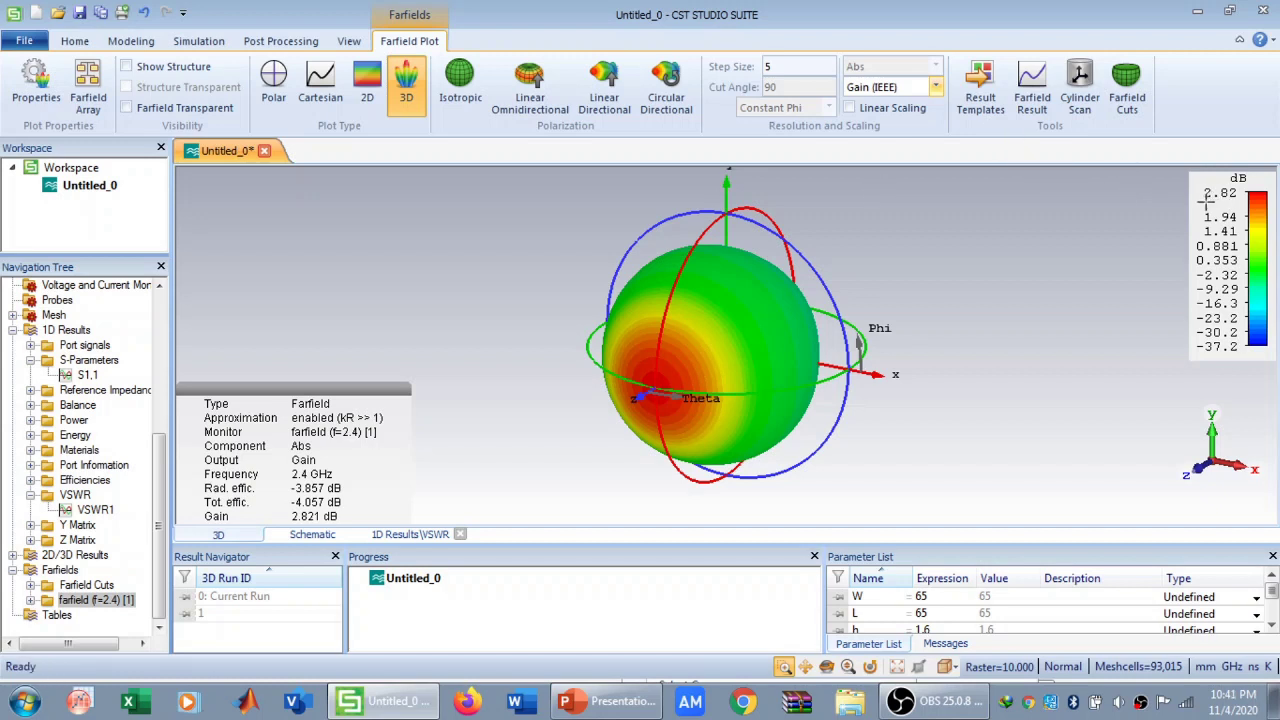
pyautogui.click(935, 88)
pyautogui.click(933, 88)
pyautogui.click(935, 88)
pyautogui.click(906, 131)
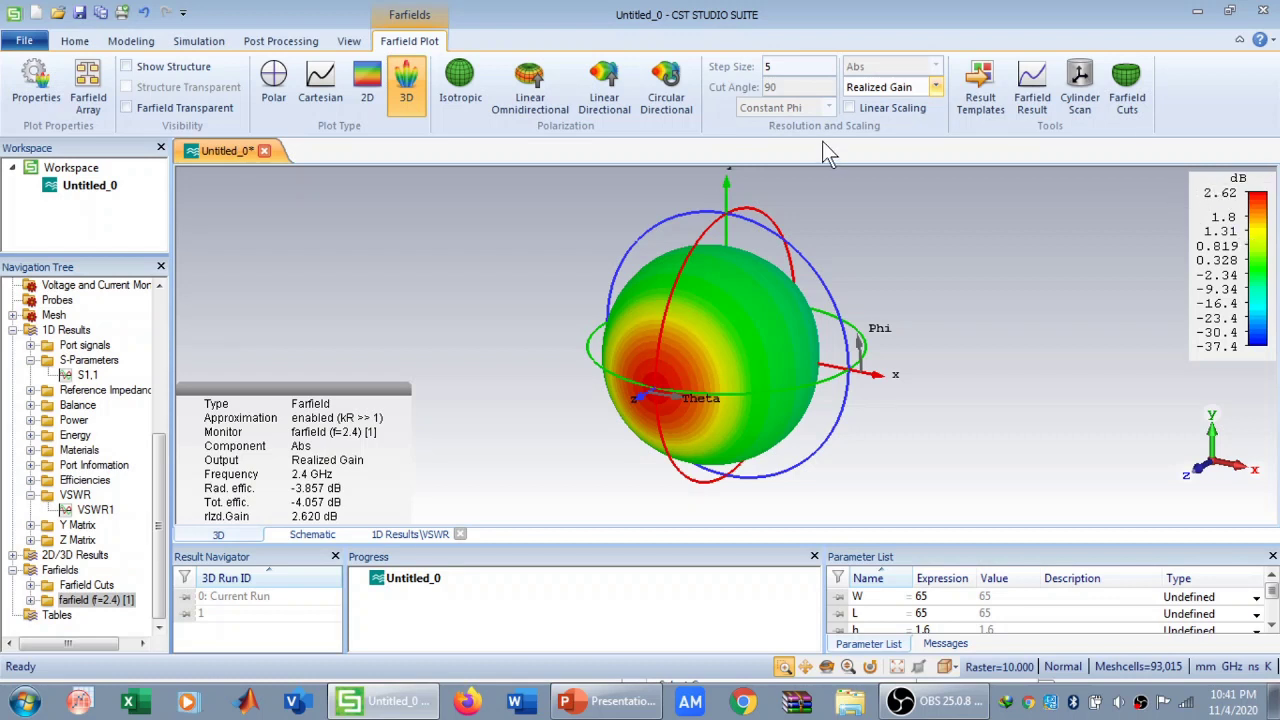
# View the 3D farfield as E-field, H-field and power pattern, and return the plot to Directivity.
pyautogui.click(936, 88)
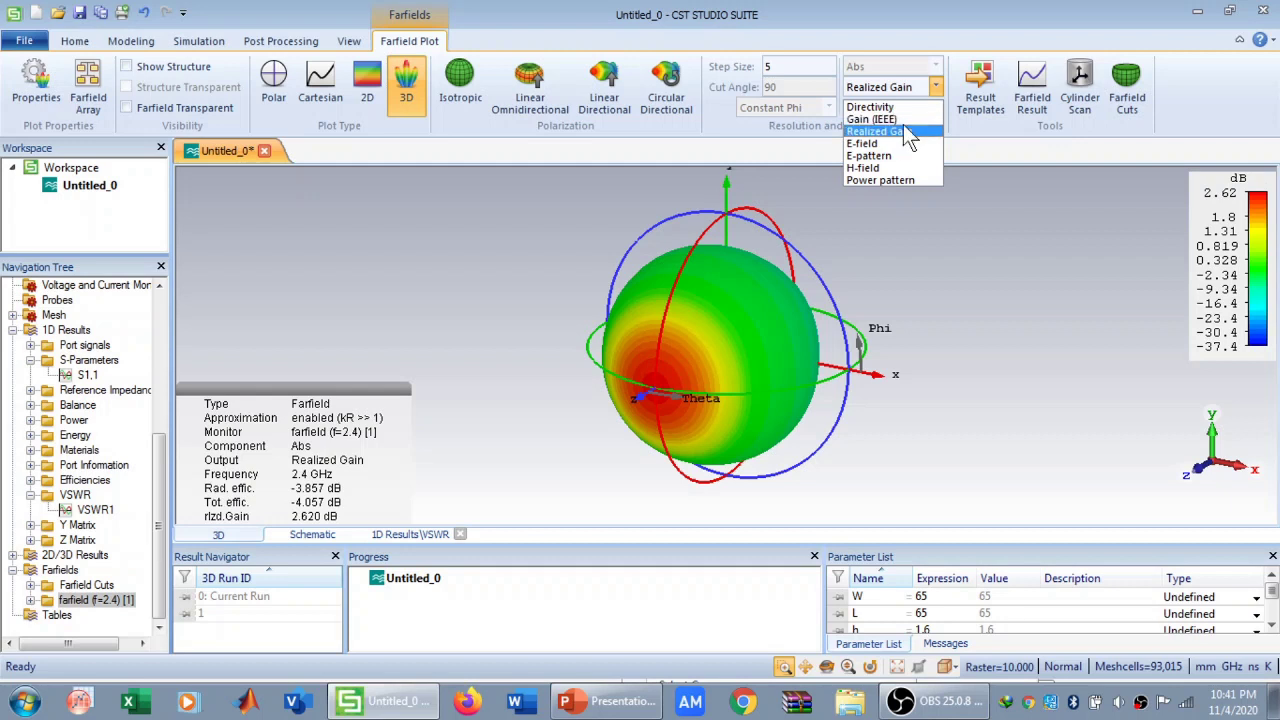
pyautogui.click(891, 144)
pyautogui.click(937, 88)
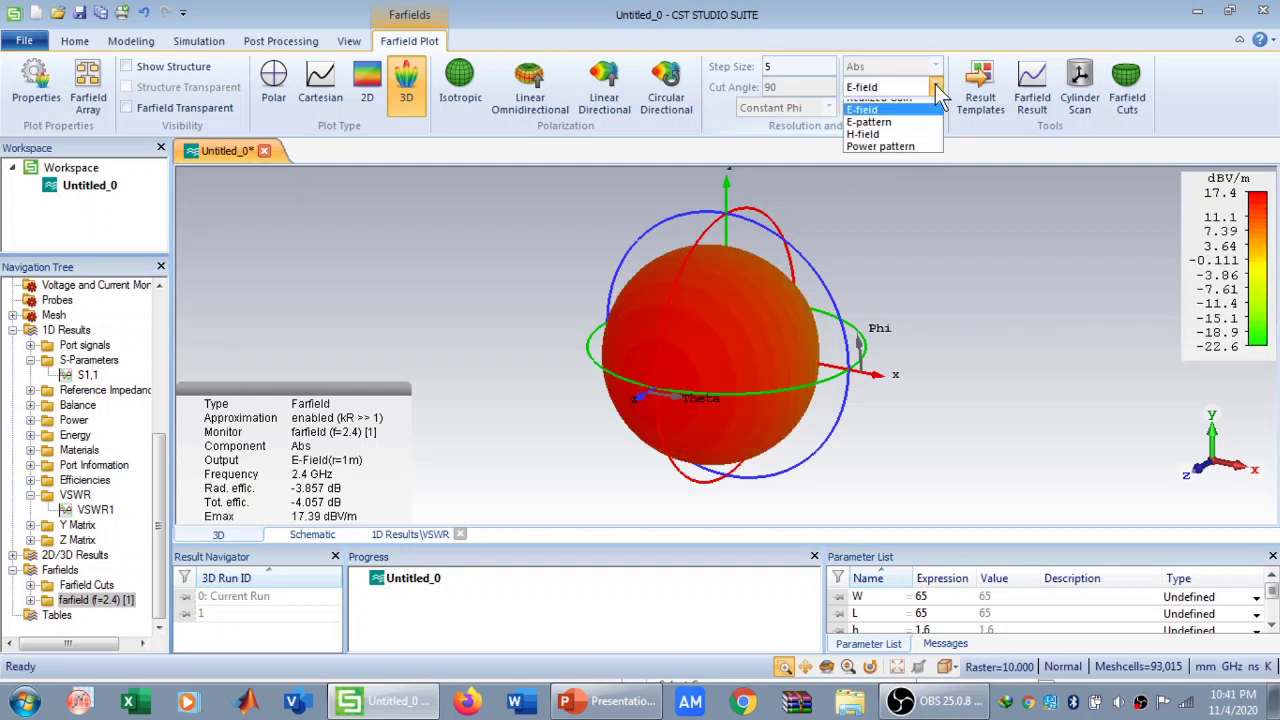
pyautogui.click(889, 165)
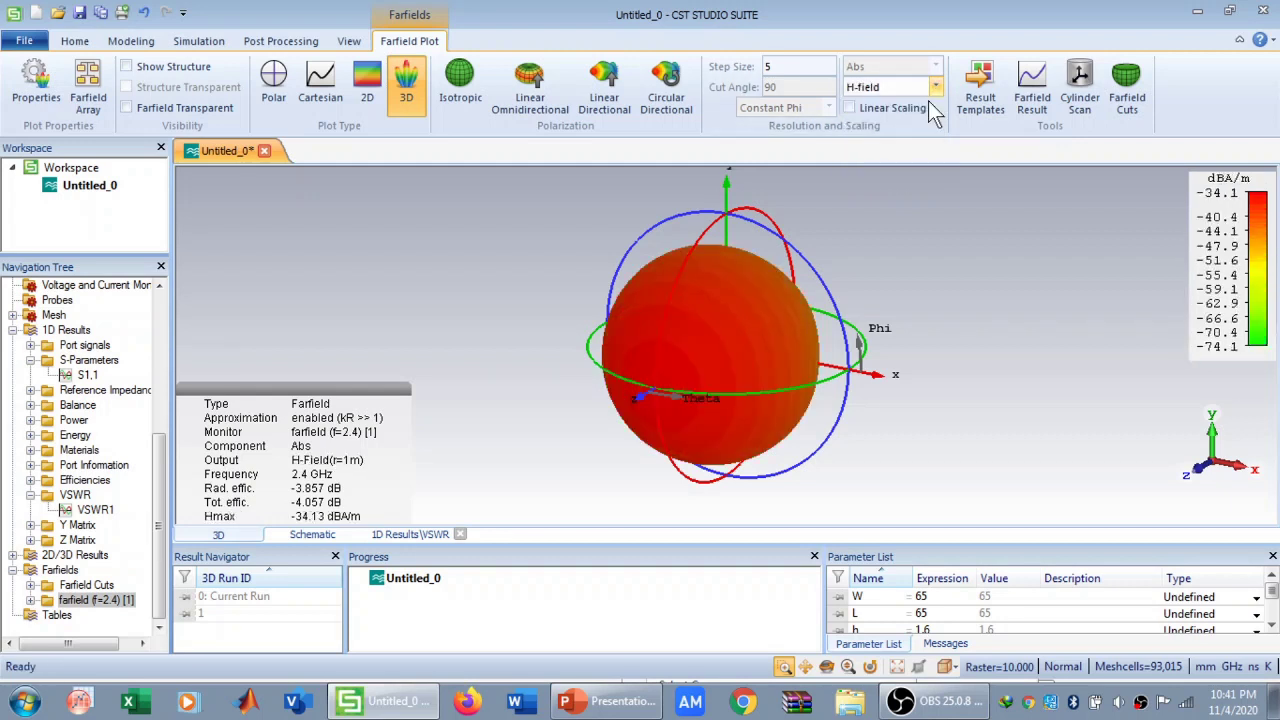
pyautogui.click(935, 88)
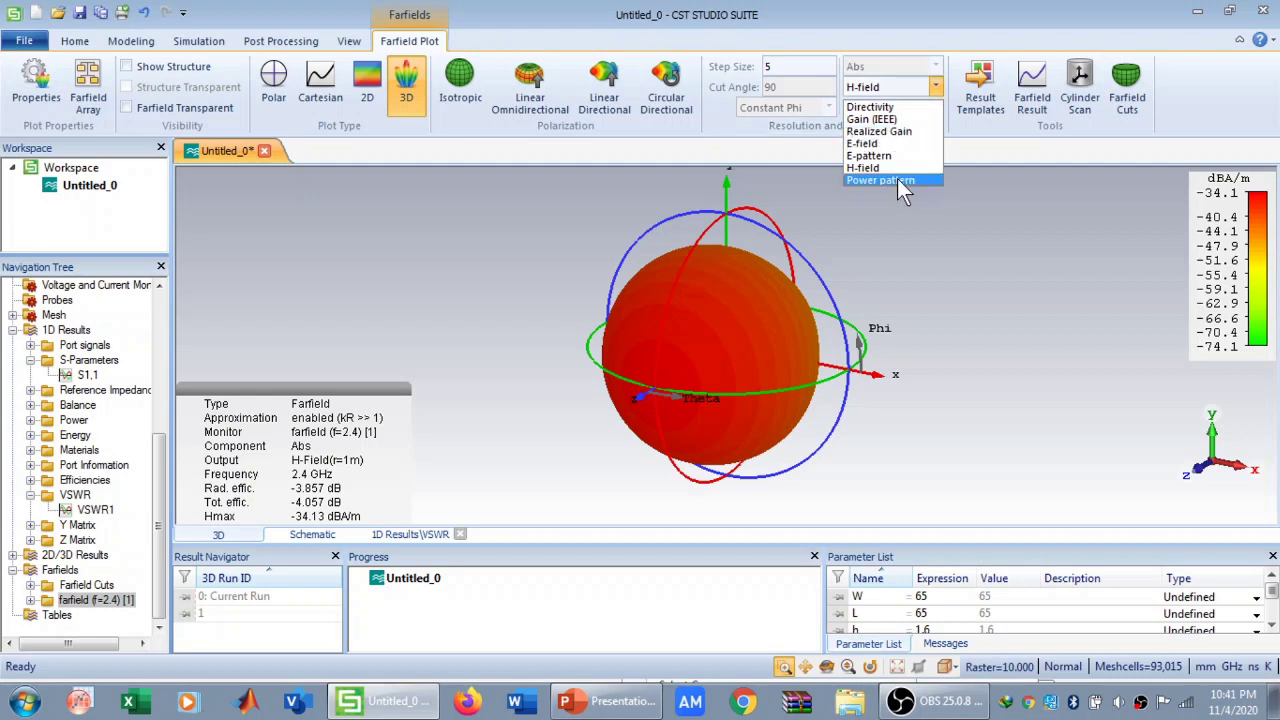
pyautogui.click(897, 179)
pyautogui.click(936, 87)
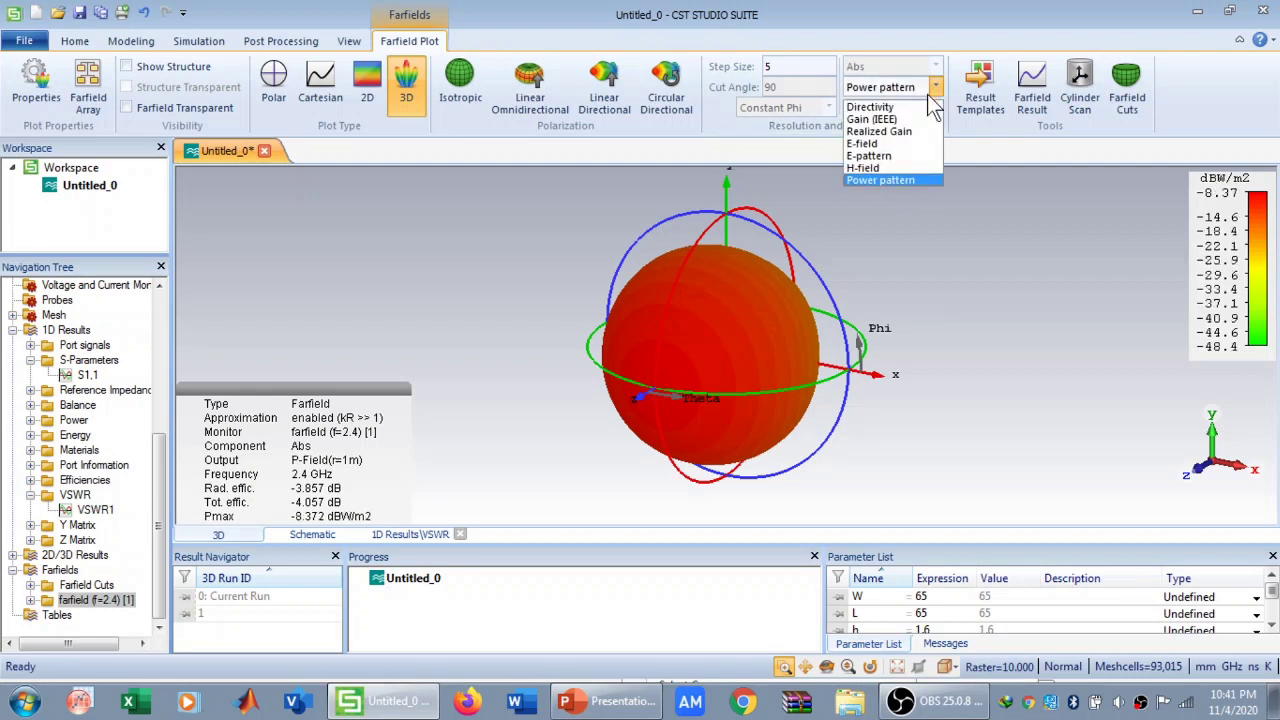
pyautogui.click(913, 105)
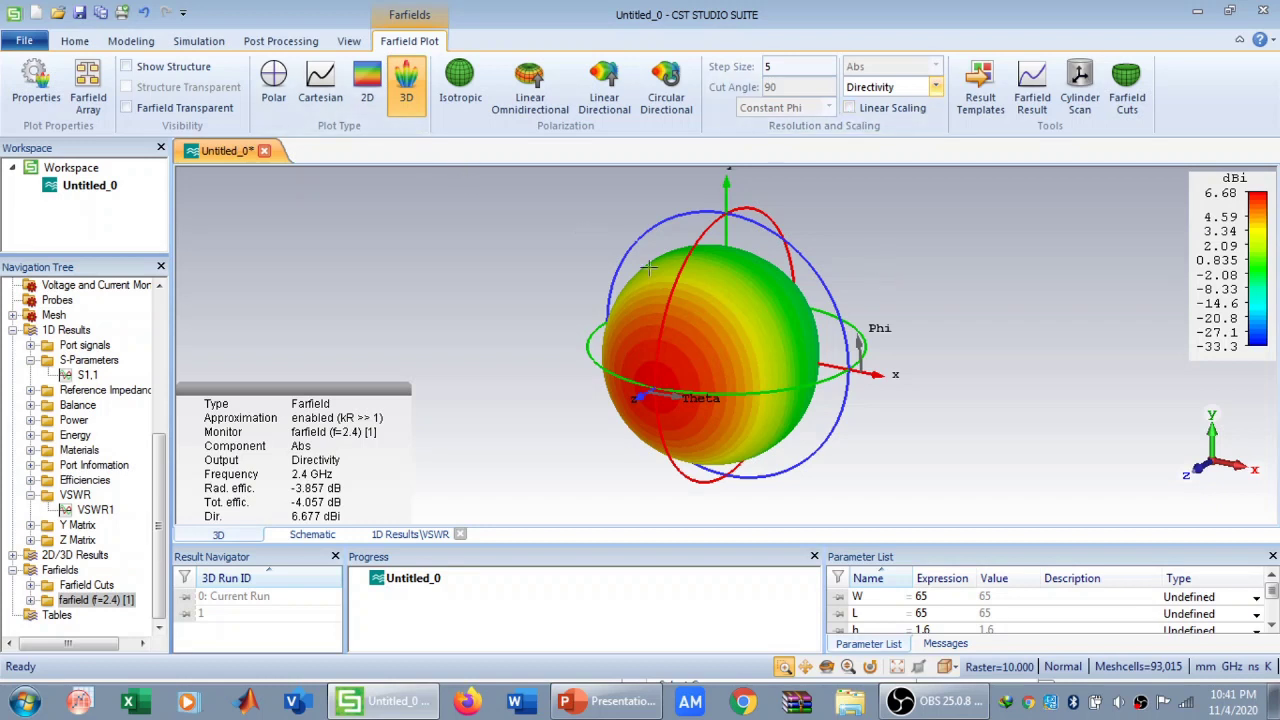
# Examine the 3D directivity pattern from the front and return to the perspective view.
pyautogui.scroll(5, 546, 284)
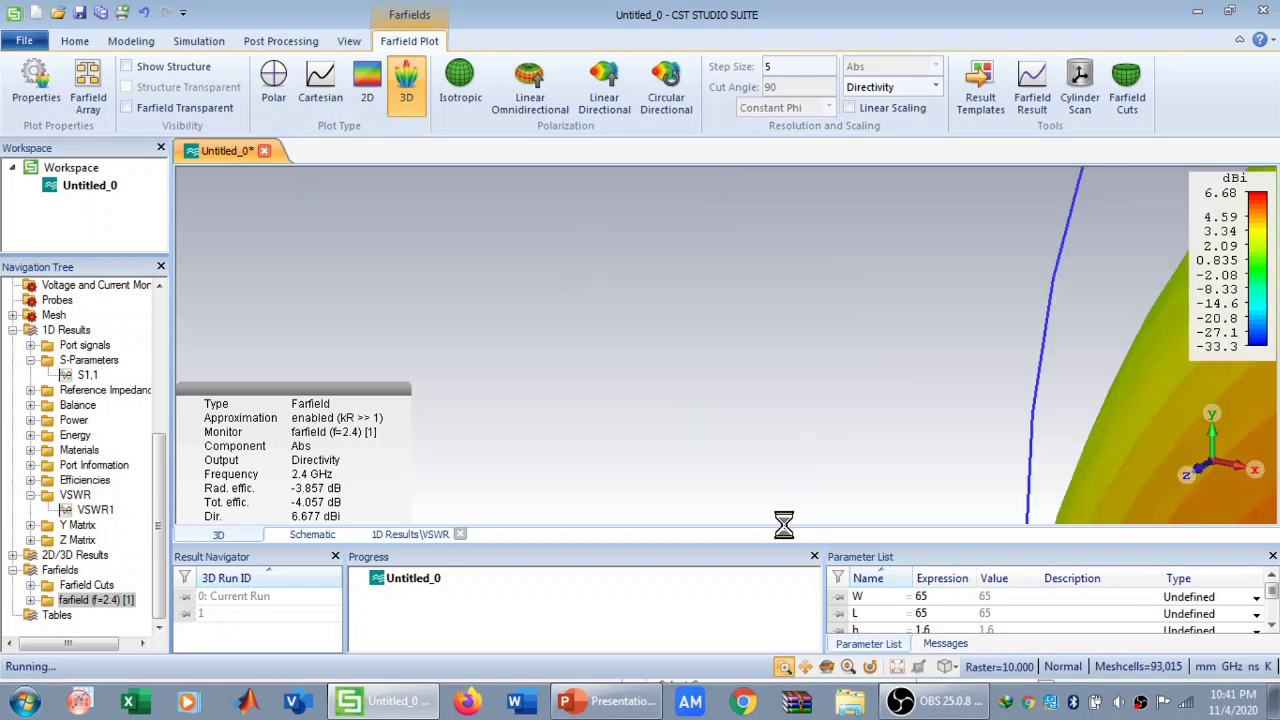
pyautogui.click(892, 667)
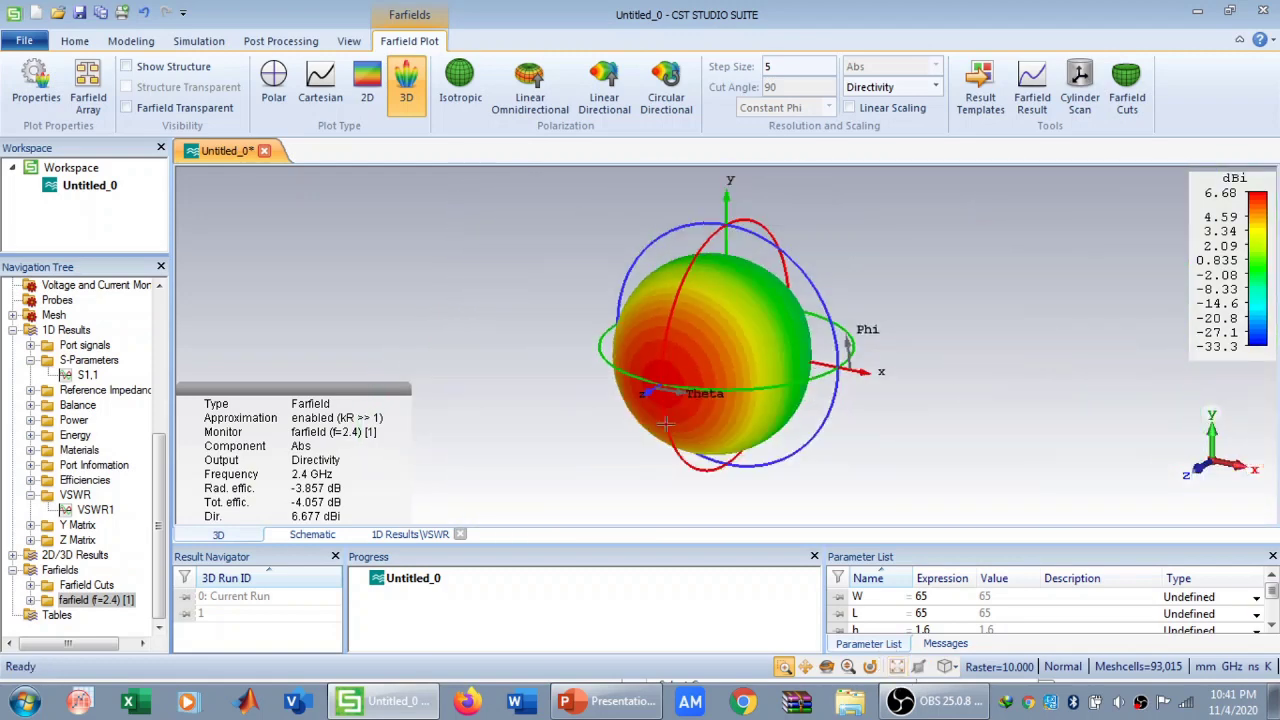
pyautogui.click(950, 667)
pyautogui.click(1005, 474)
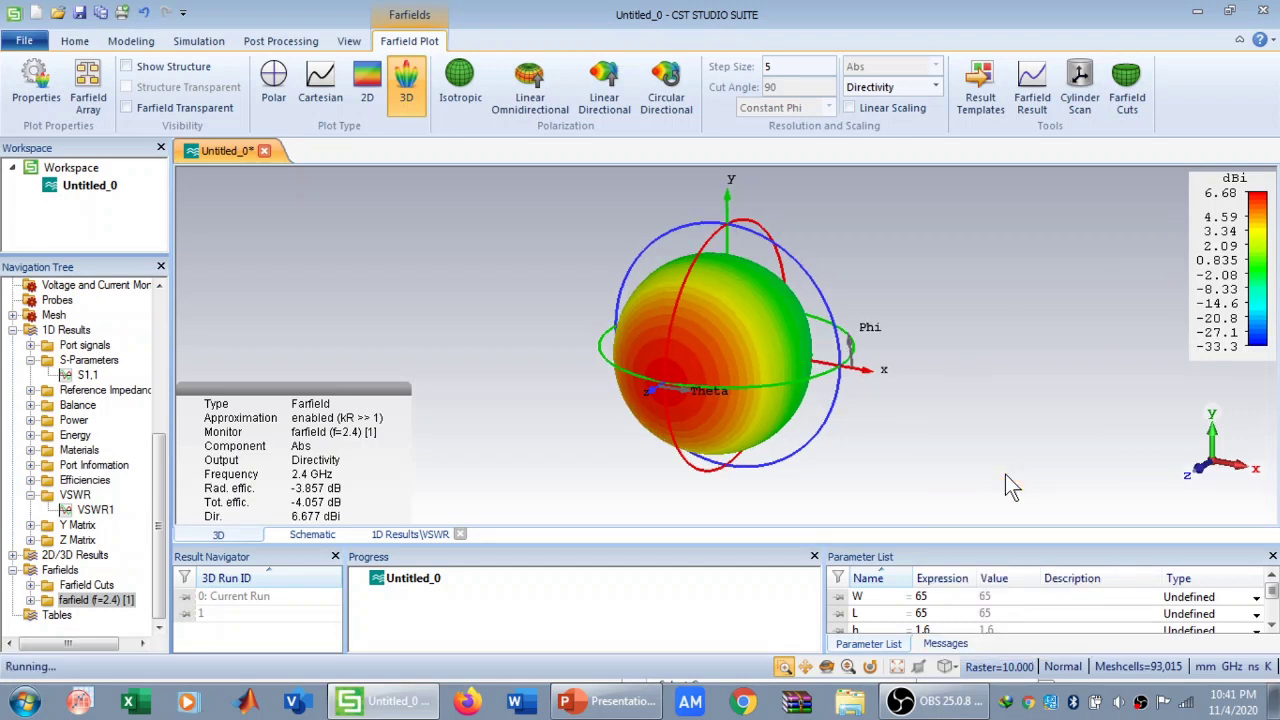
pyautogui.click(950, 667)
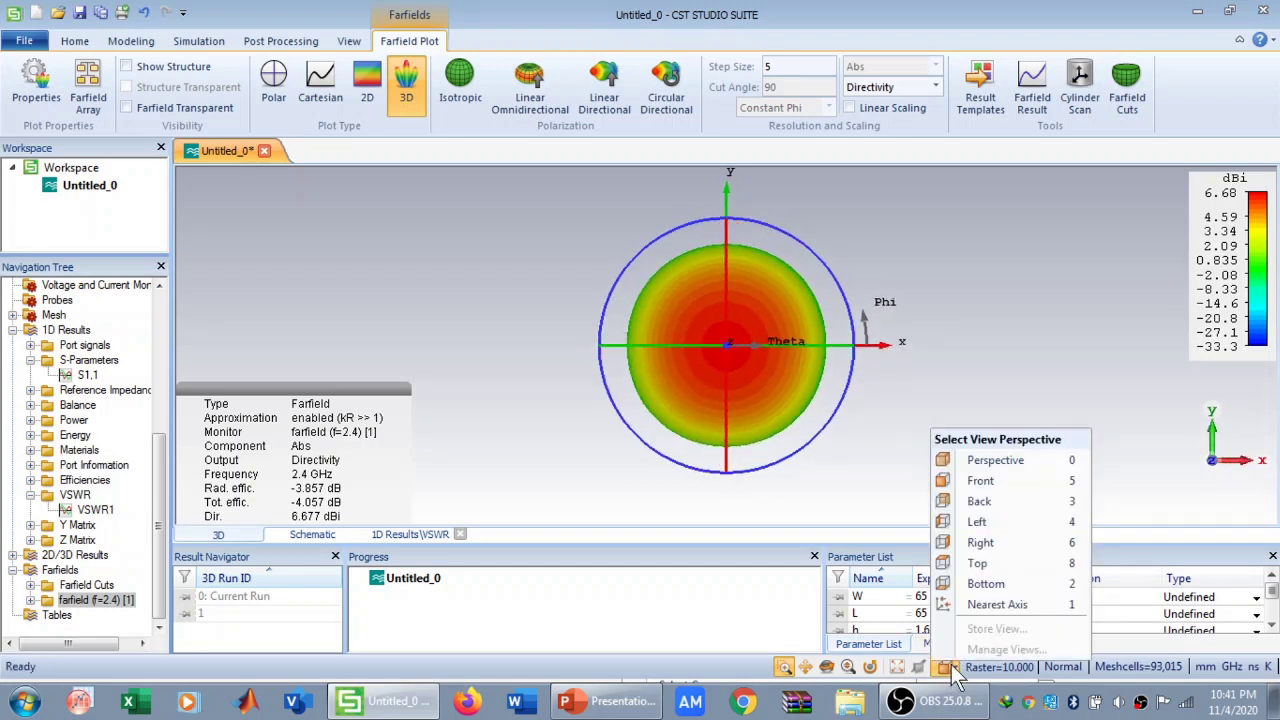
pyautogui.click(1017, 460)
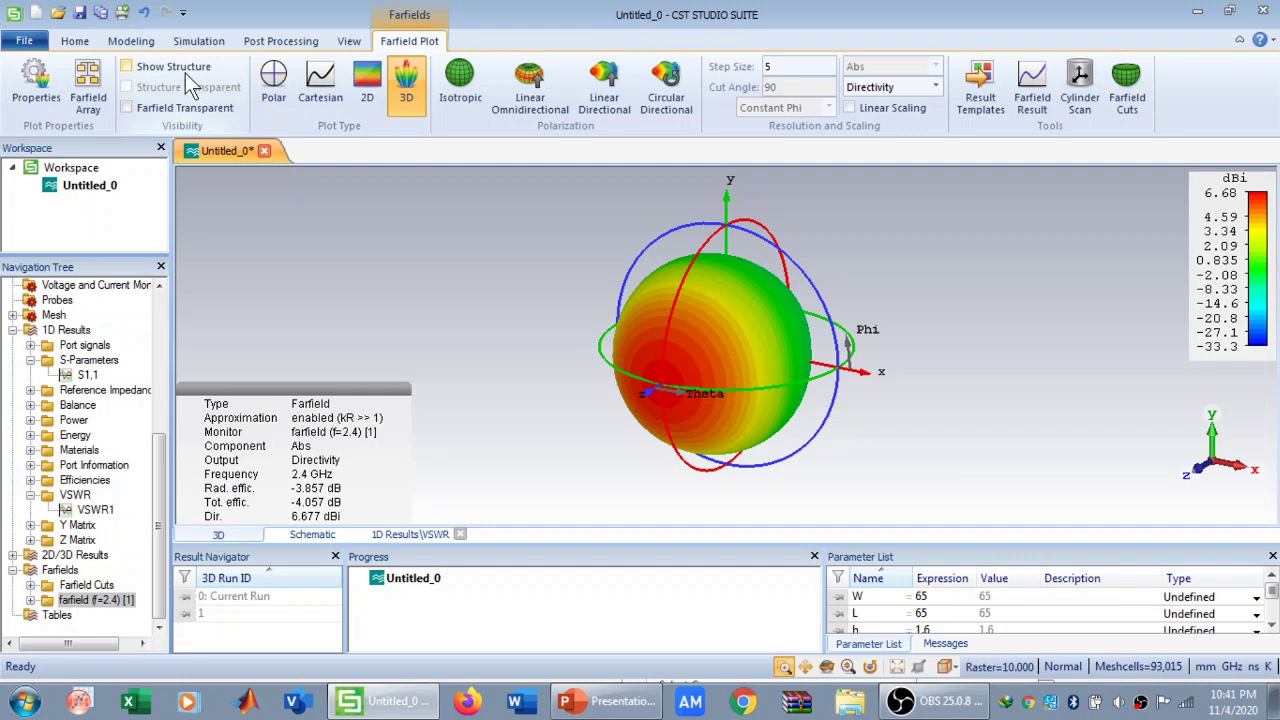
# Show the antenna structure inside a transparent 3D farfield, trying structure transparency but leaving the structure opaque.
pyautogui.click(126, 67)
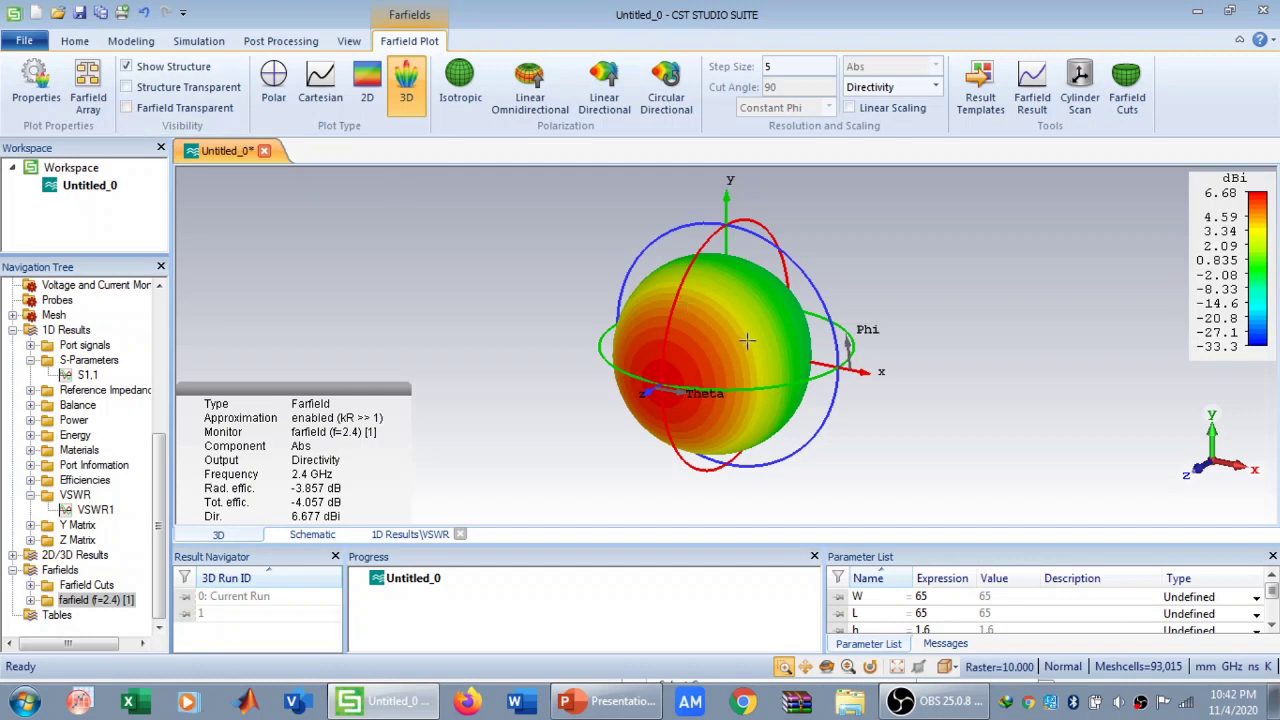
pyautogui.click(126, 108)
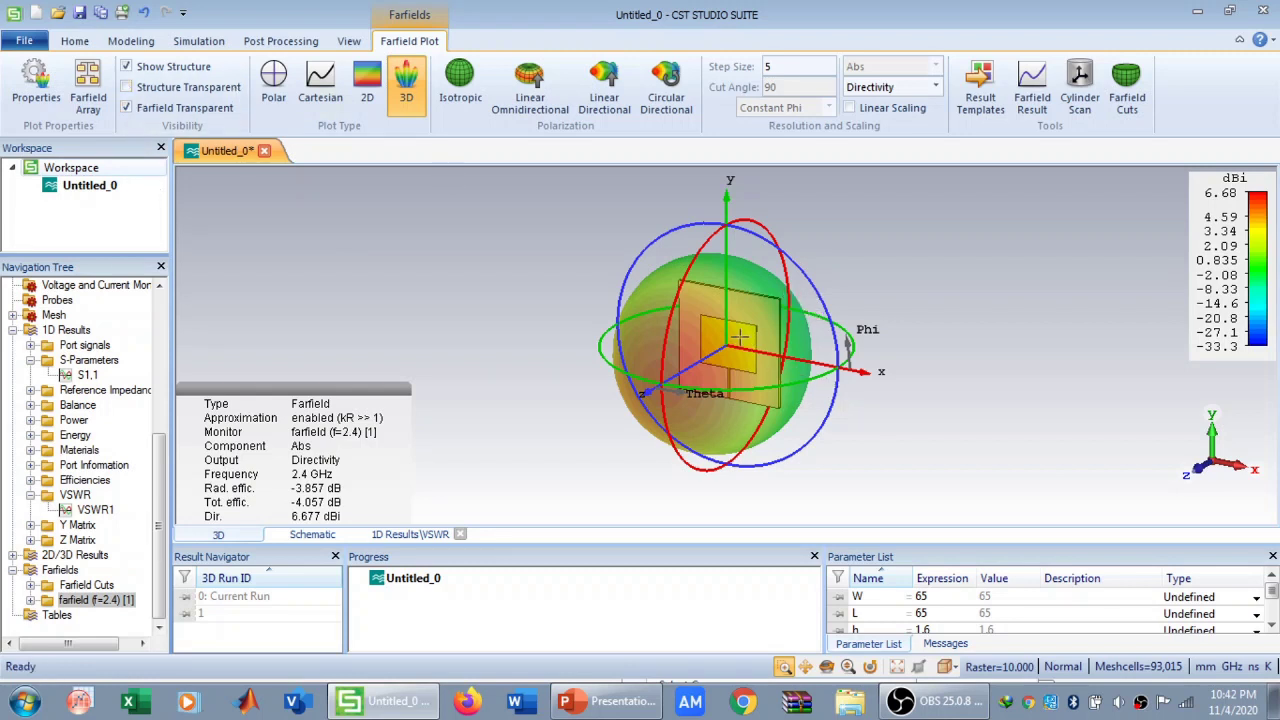
pyautogui.click(127, 88)
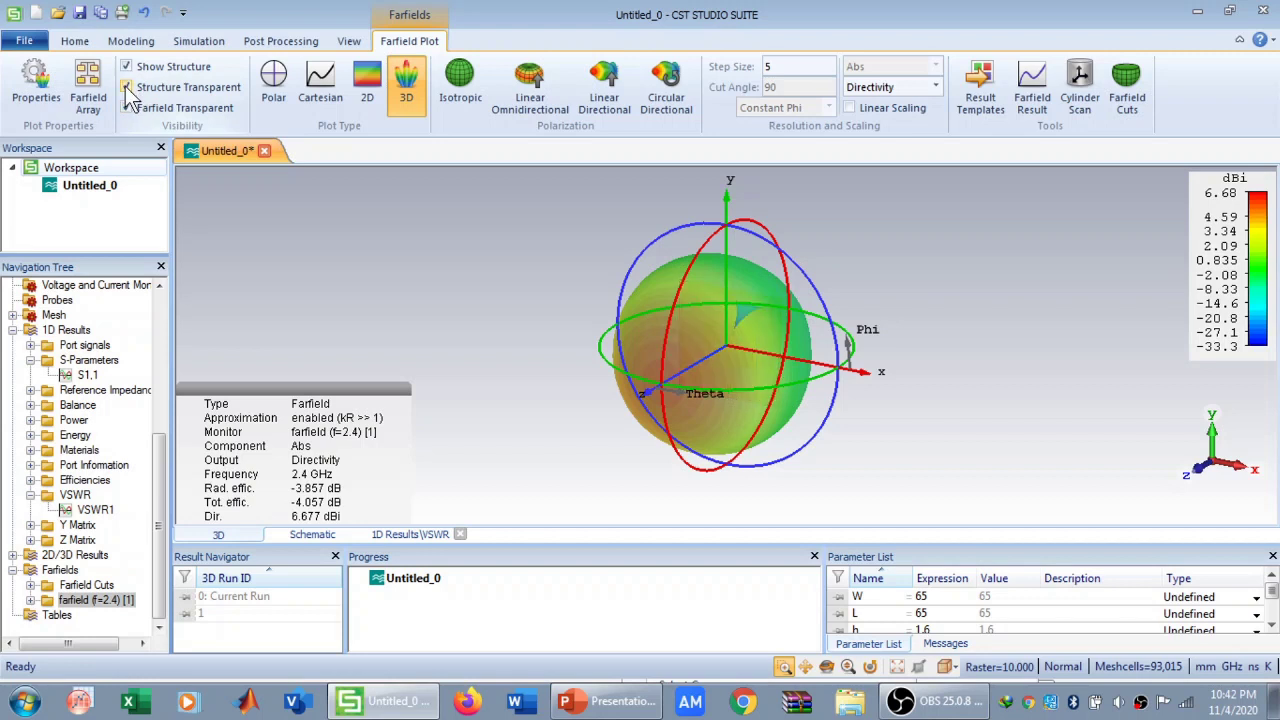
pyautogui.click(127, 108)
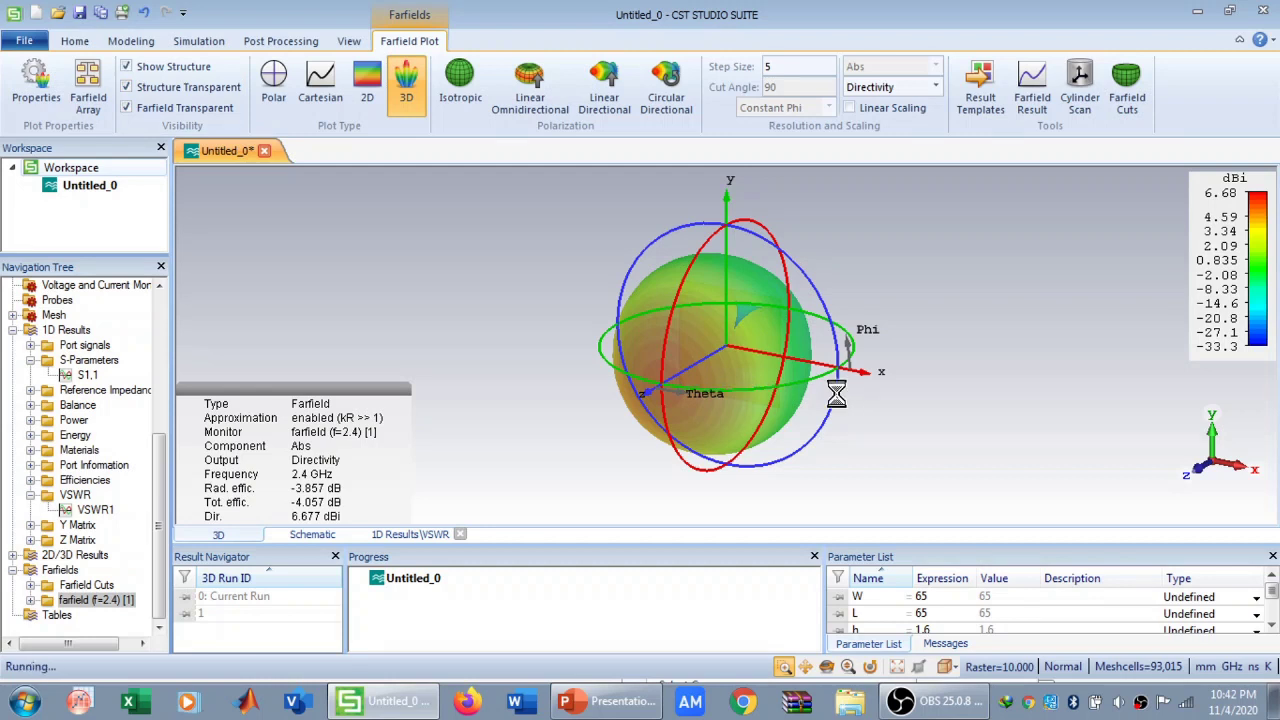
pyautogui.click(827, 666)
pyautogui.moveTo(865, 490); pyautogui.dragTo(460, 270)
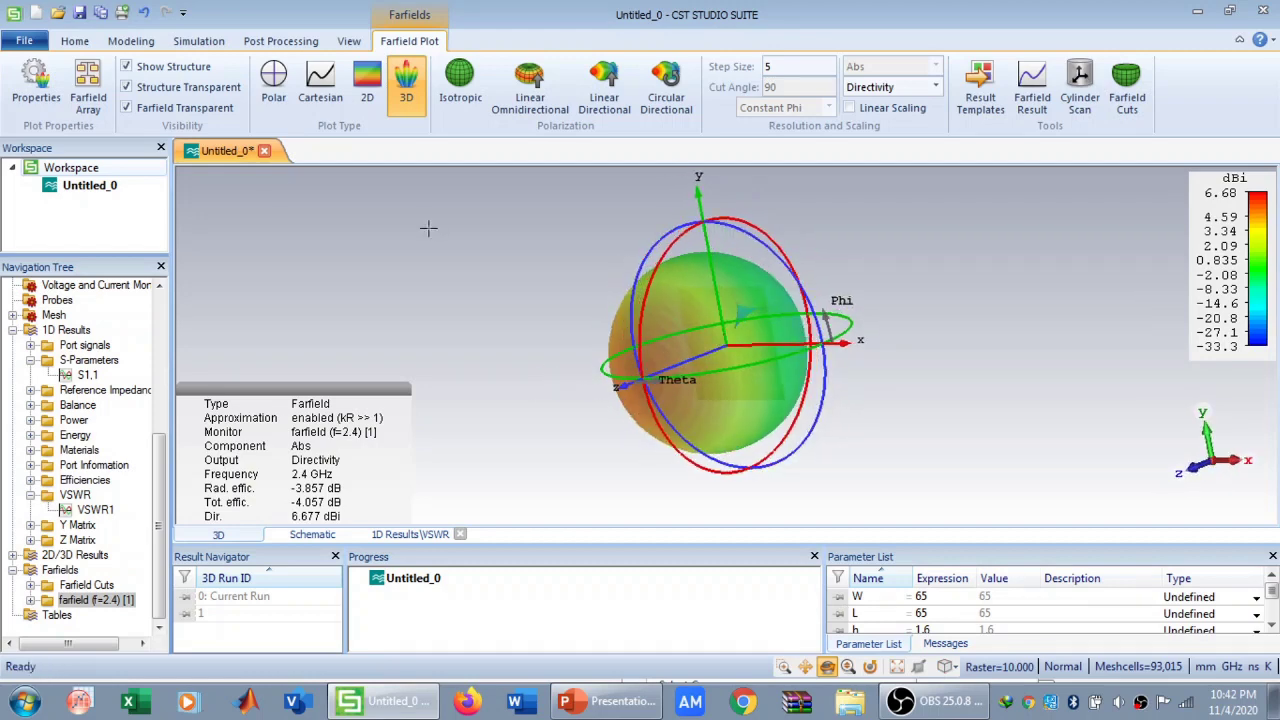
pyautogui.click(127, 66)
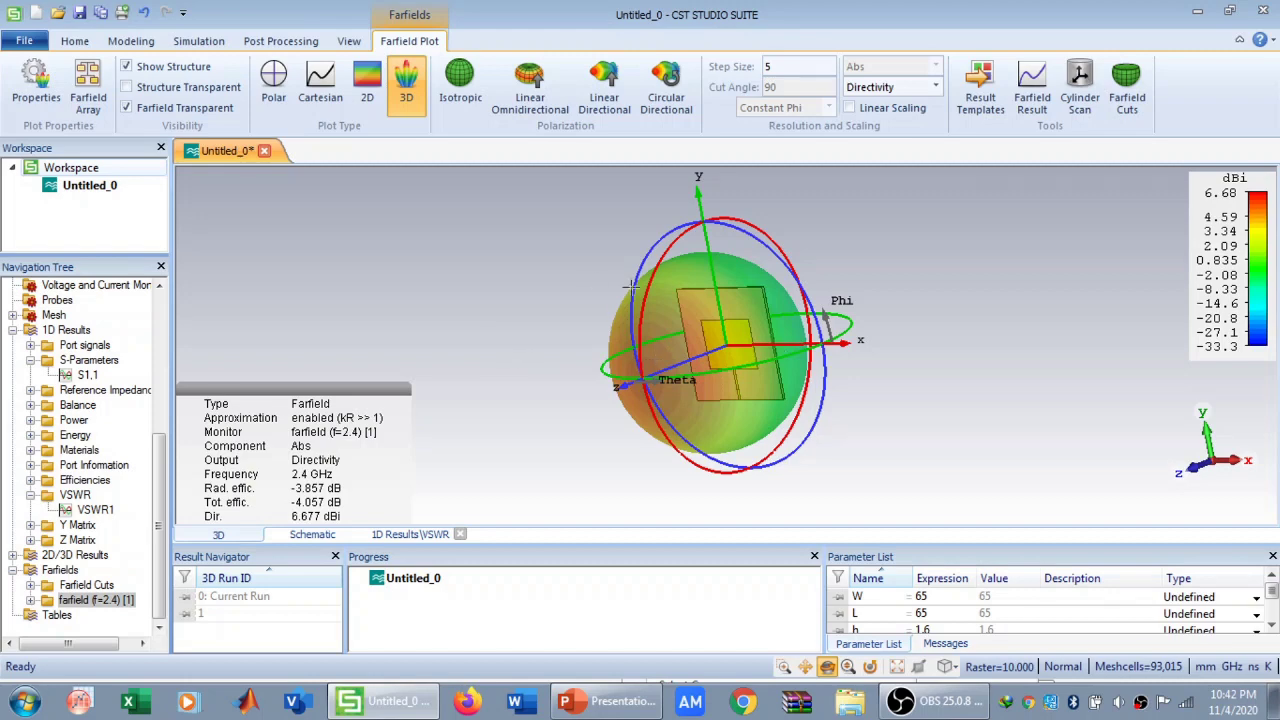
# Display the farfield directivity as a 2D map, a Cartesian plot and a polar plot.
pyautogui.click(372, 98)
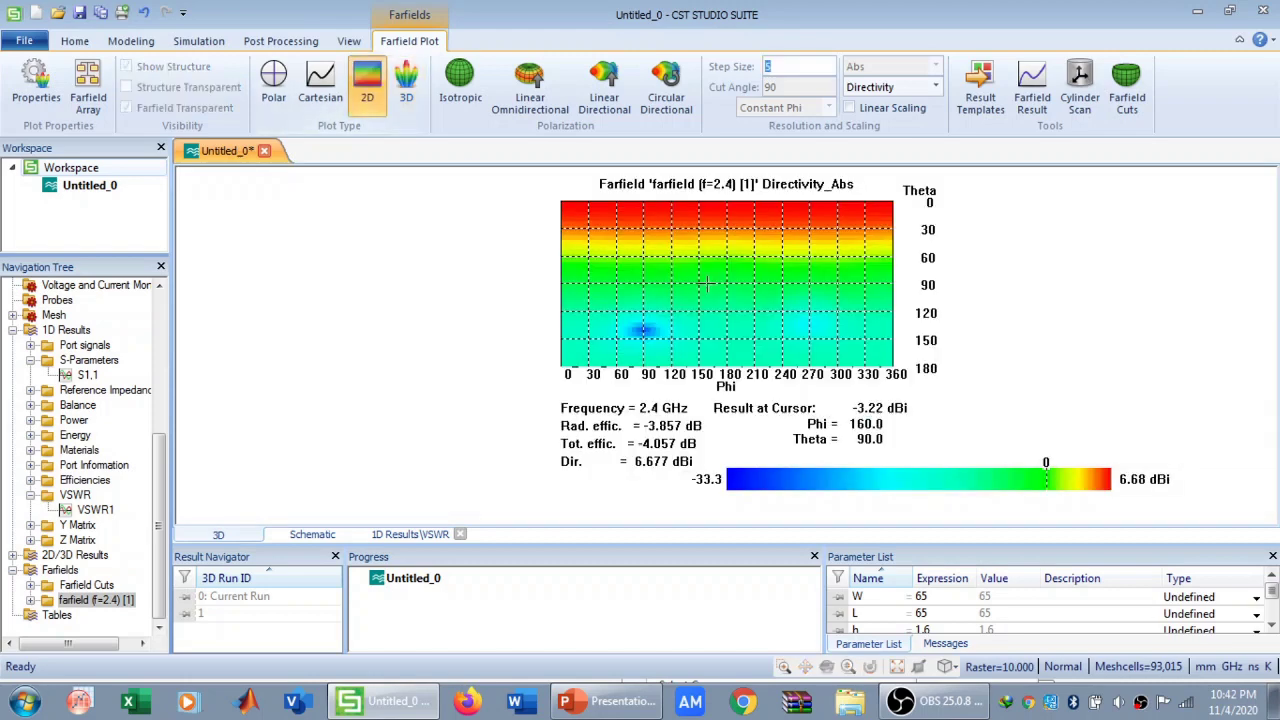
pyautogui.click(320, 80)
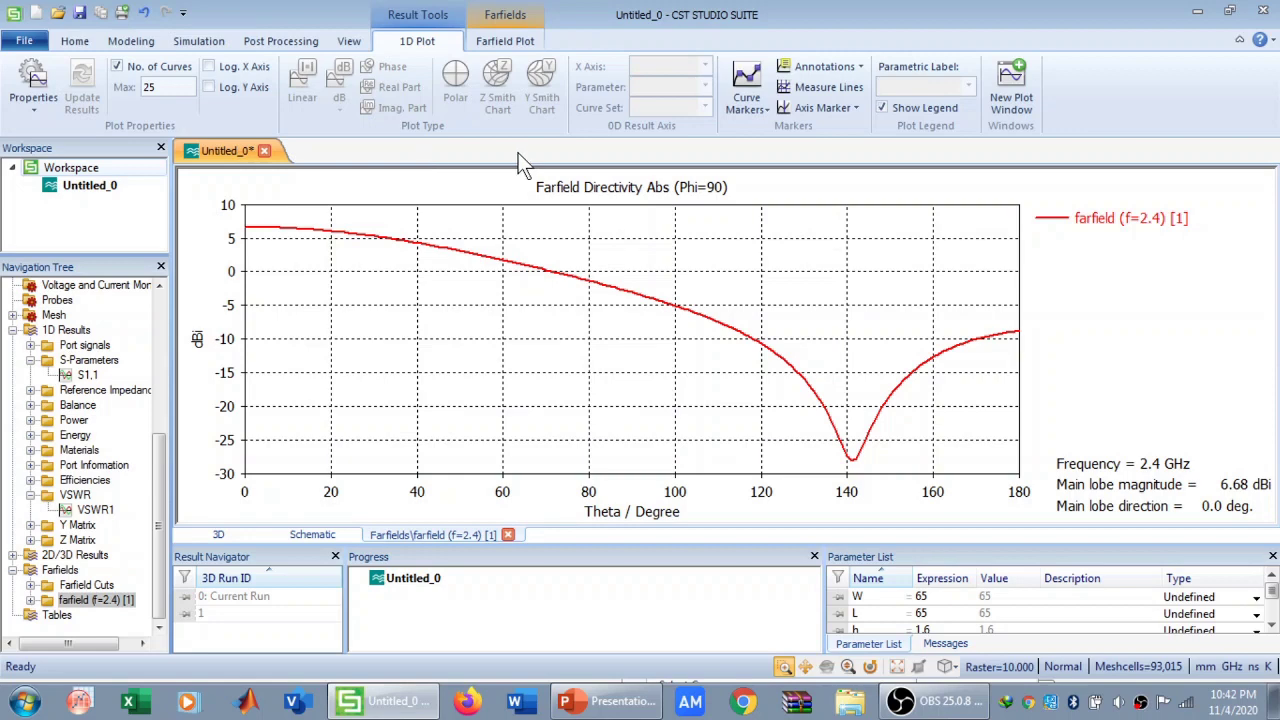
pyautogui.click(503, 42)
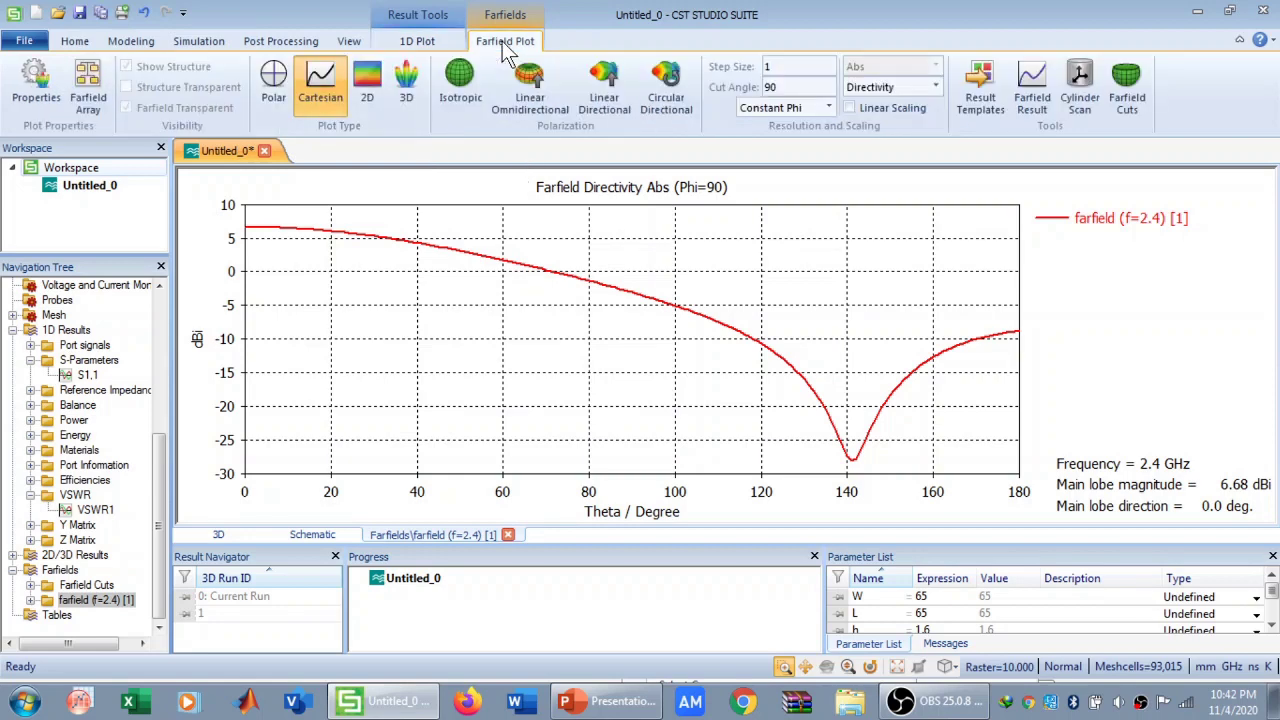
pyautogui.click(274, 88)
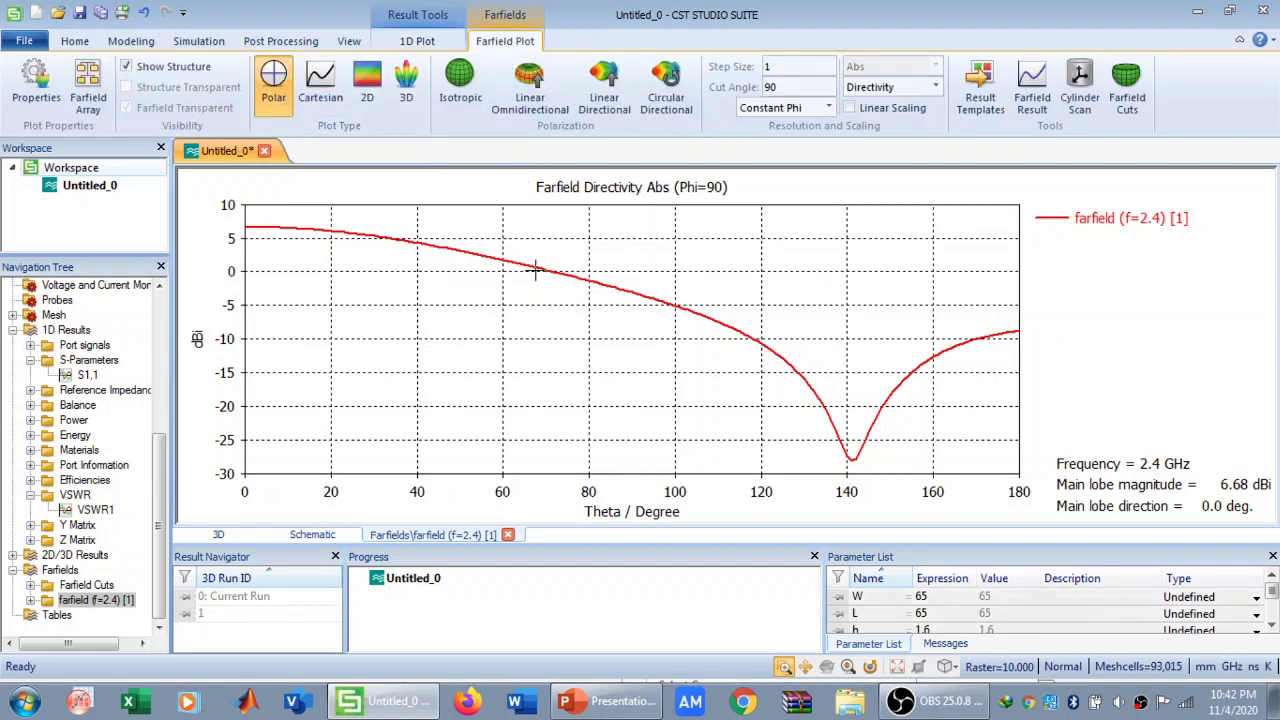